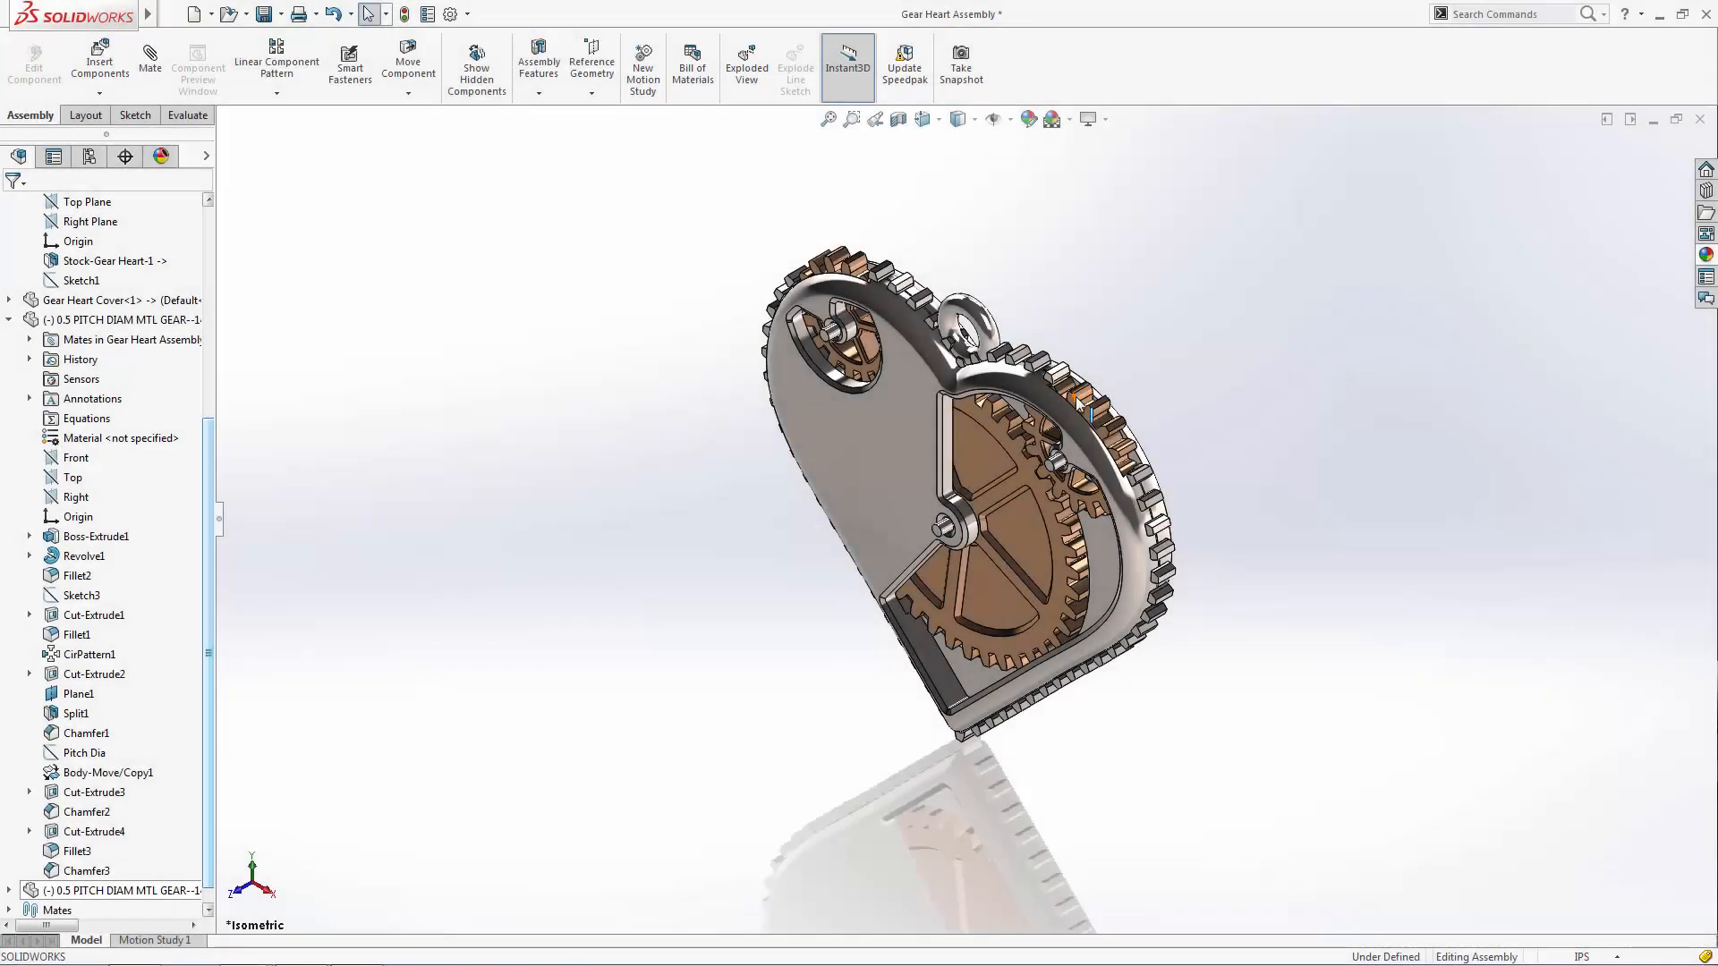
Turn the heart pendant's small gear with Move Component so the text ring shows its hidden lettering
{"action": "left_click_drag", "start_coordinate": [1087, 410], "coordinate": [1027, 484]}
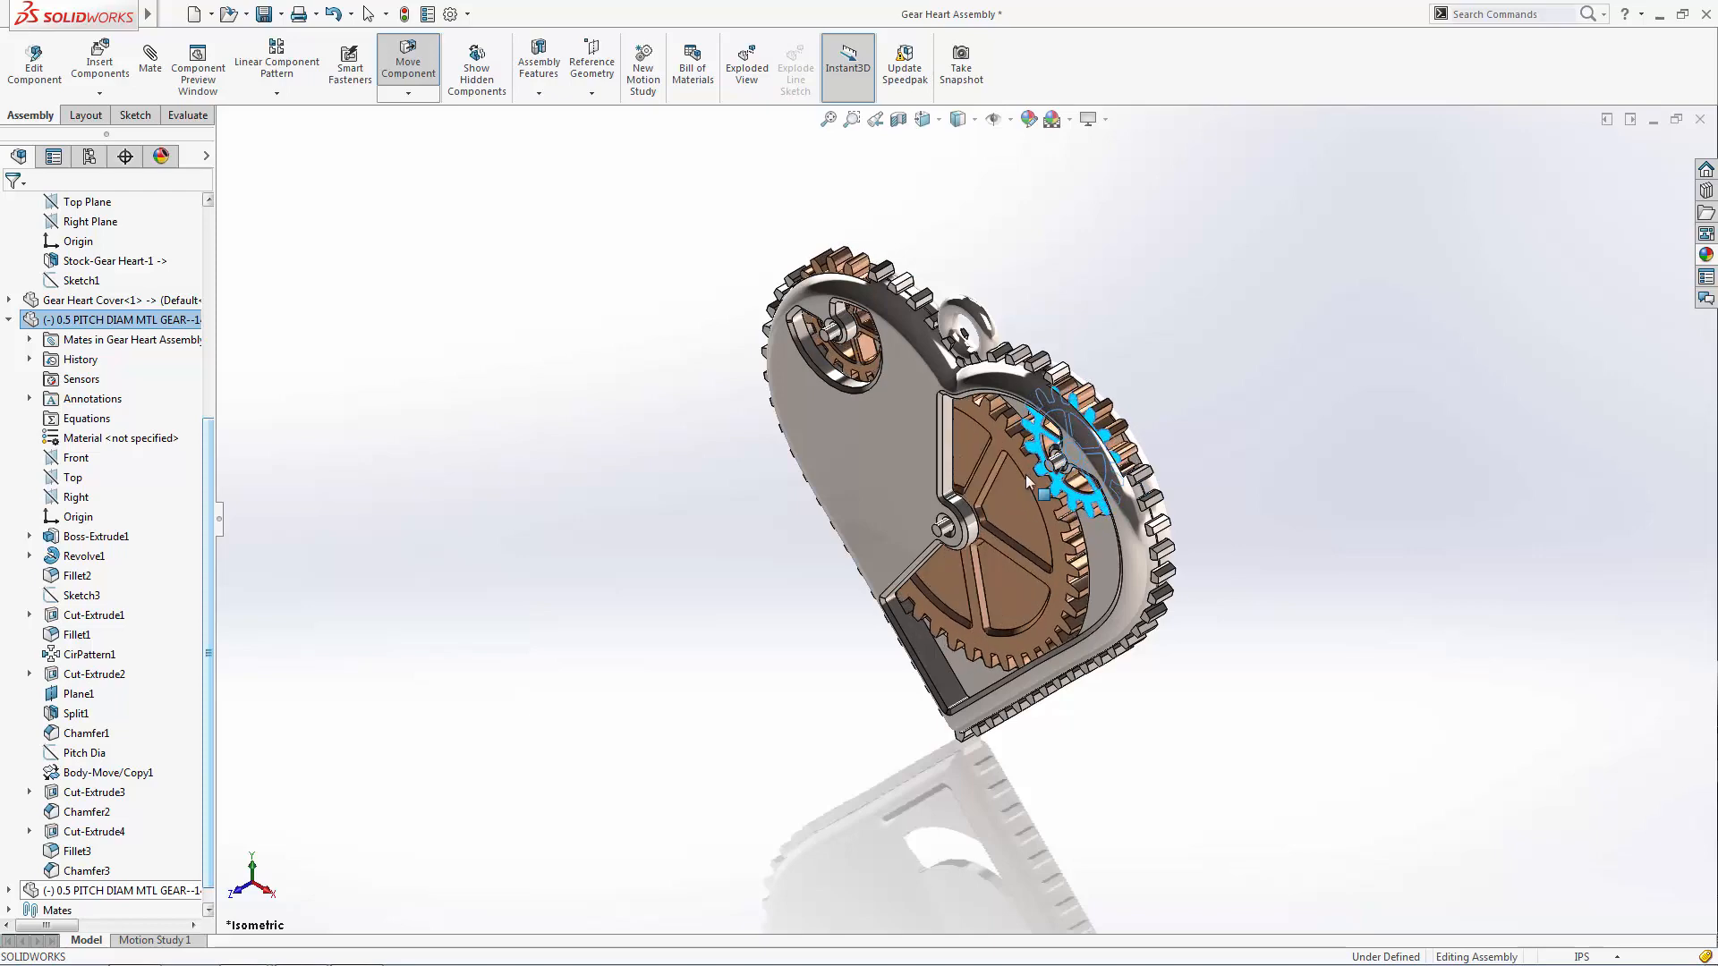
{"action": "left_click", "coordinate": [1393, 587]}
{"action": "mouse_move", "coordinate": [1393, 587]}
{"action": "middle_mouse_down"}
{"action": "mouse_move", "coordinate": [1339, 512]}
{"action": "mouse_move", "coordinate": [1155, 443]}
{"action": "middle_mouse_up"}
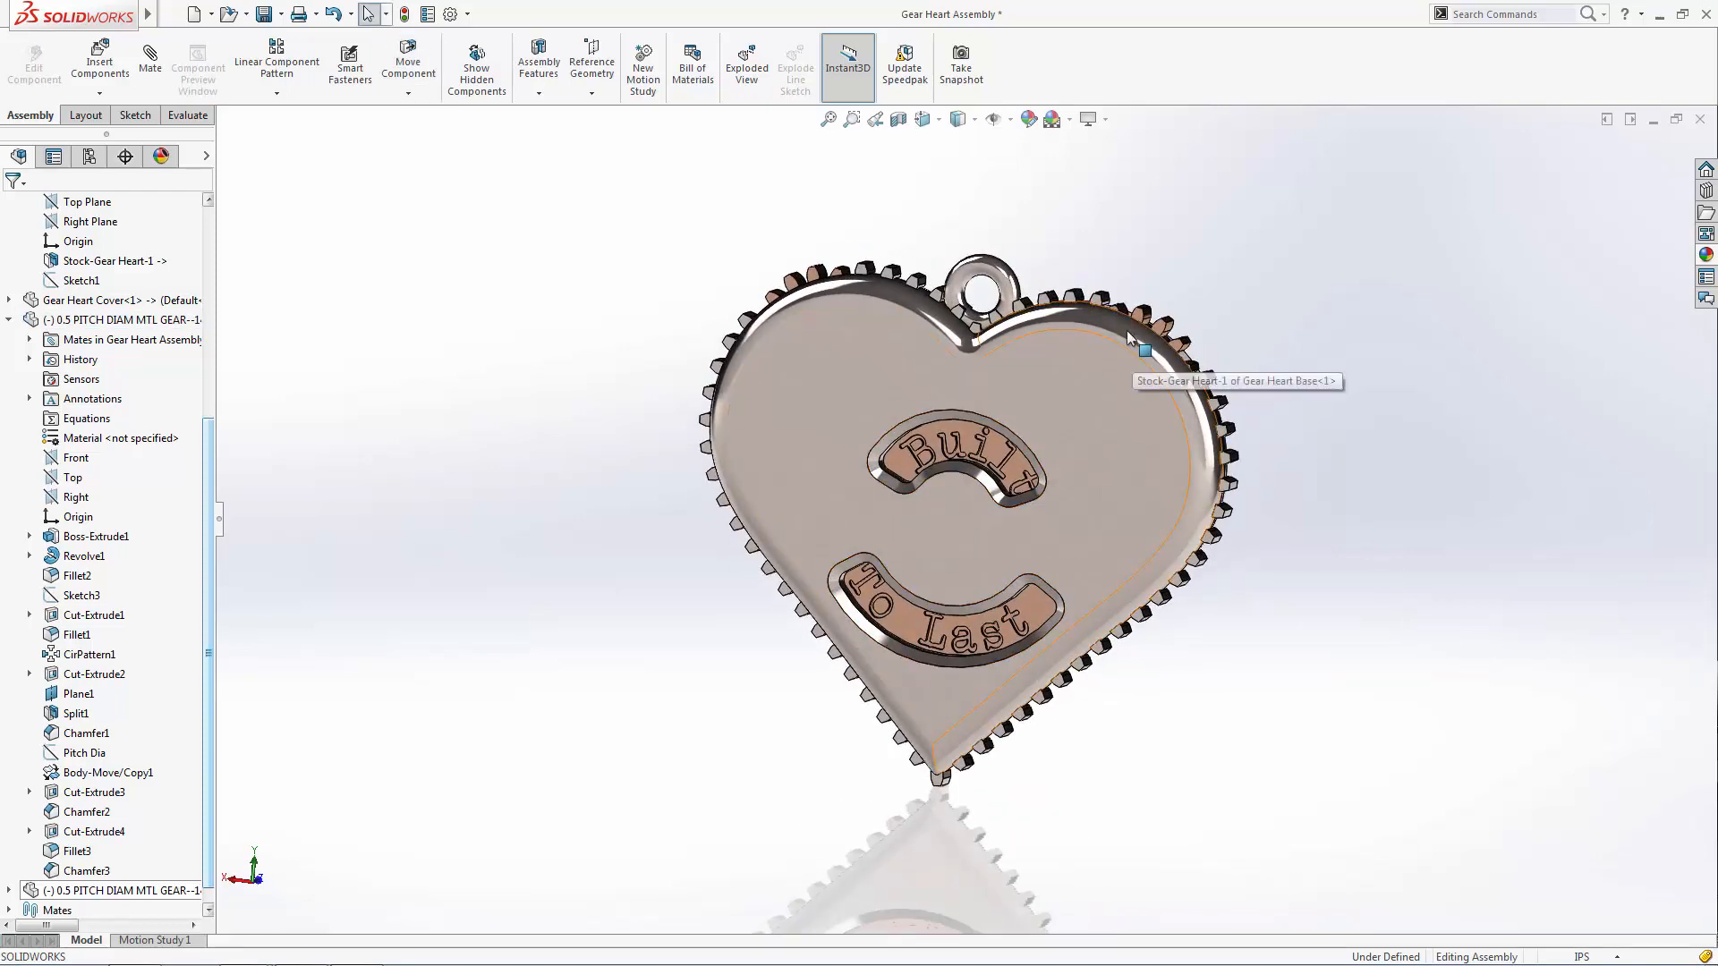
{"action": "mouse_move", "coordinate": [1136, 318]}
{"action": "left_mouse_down"}
{"action": "mouse_move", "coordinate": [1157, 339]}
{"action": "mouse_move", "coordinate": [1321, 318]}
{"action": "mouse_move", "coordinate": [1065, 506]}
{"action": "mouse_move", "coordinate": [1022, 482]}
{"action": "left_mouse_up"}
{"action": "left_click", "coordinate": [1359, 563]}
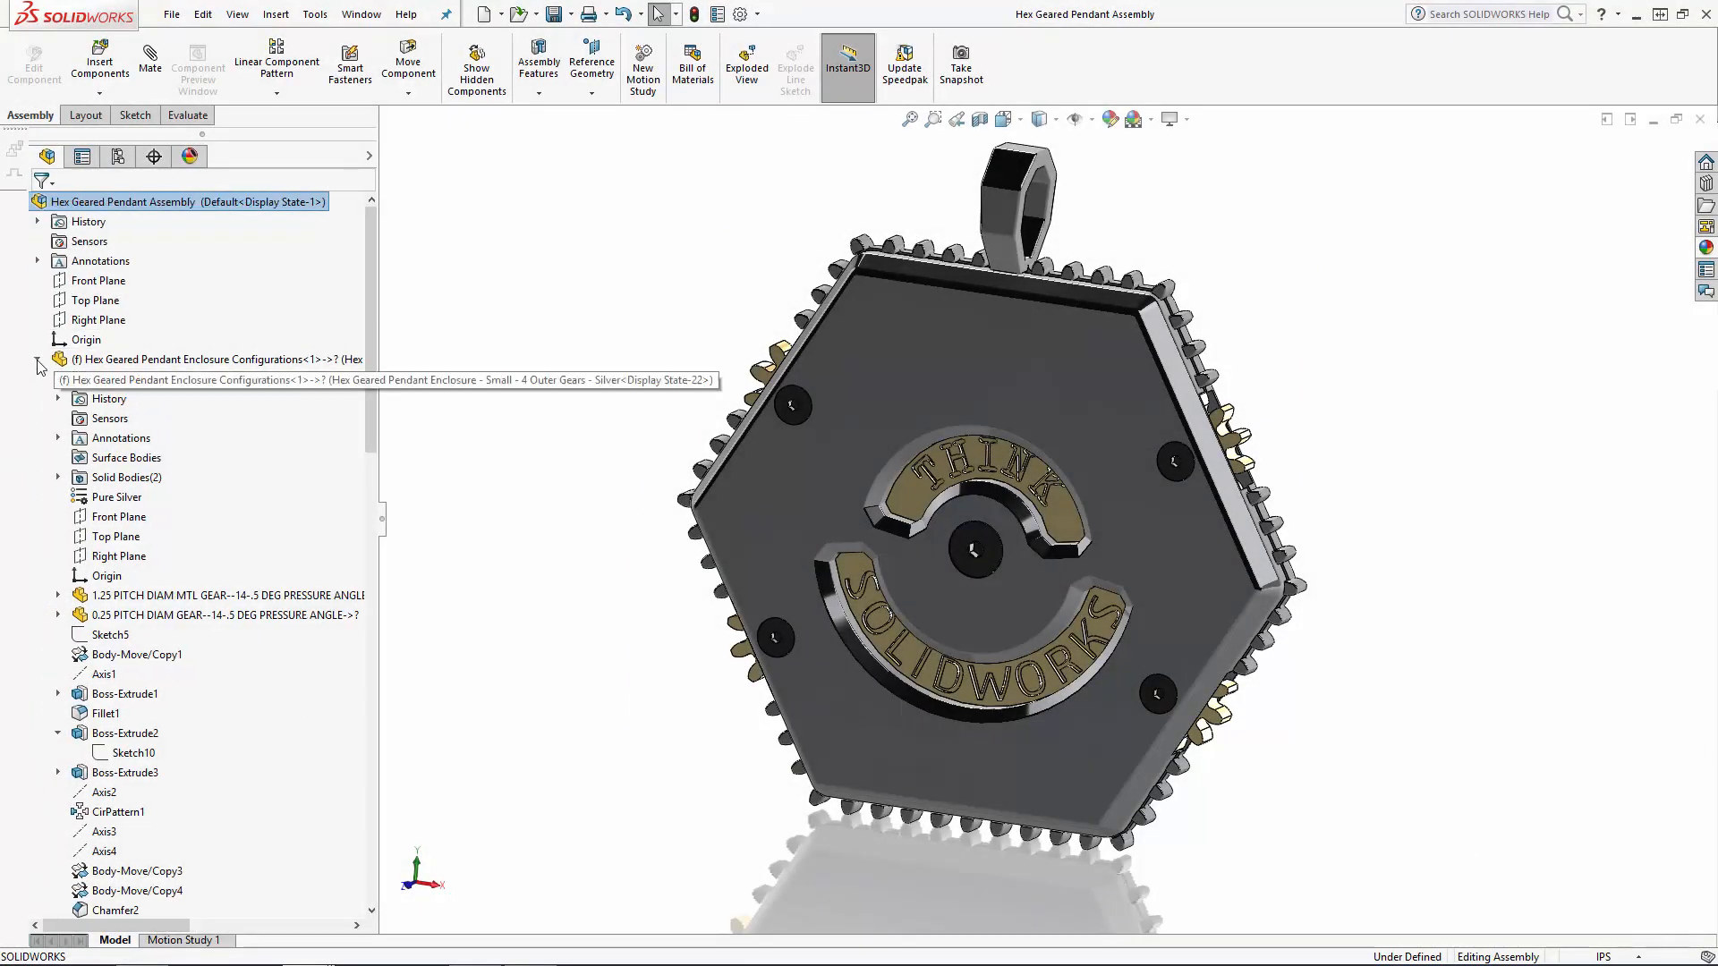
Configure the enclosure component and change its material from Pure Silver to Pure Gold
{"action": "left_click", "coordinate": [34, 358]}
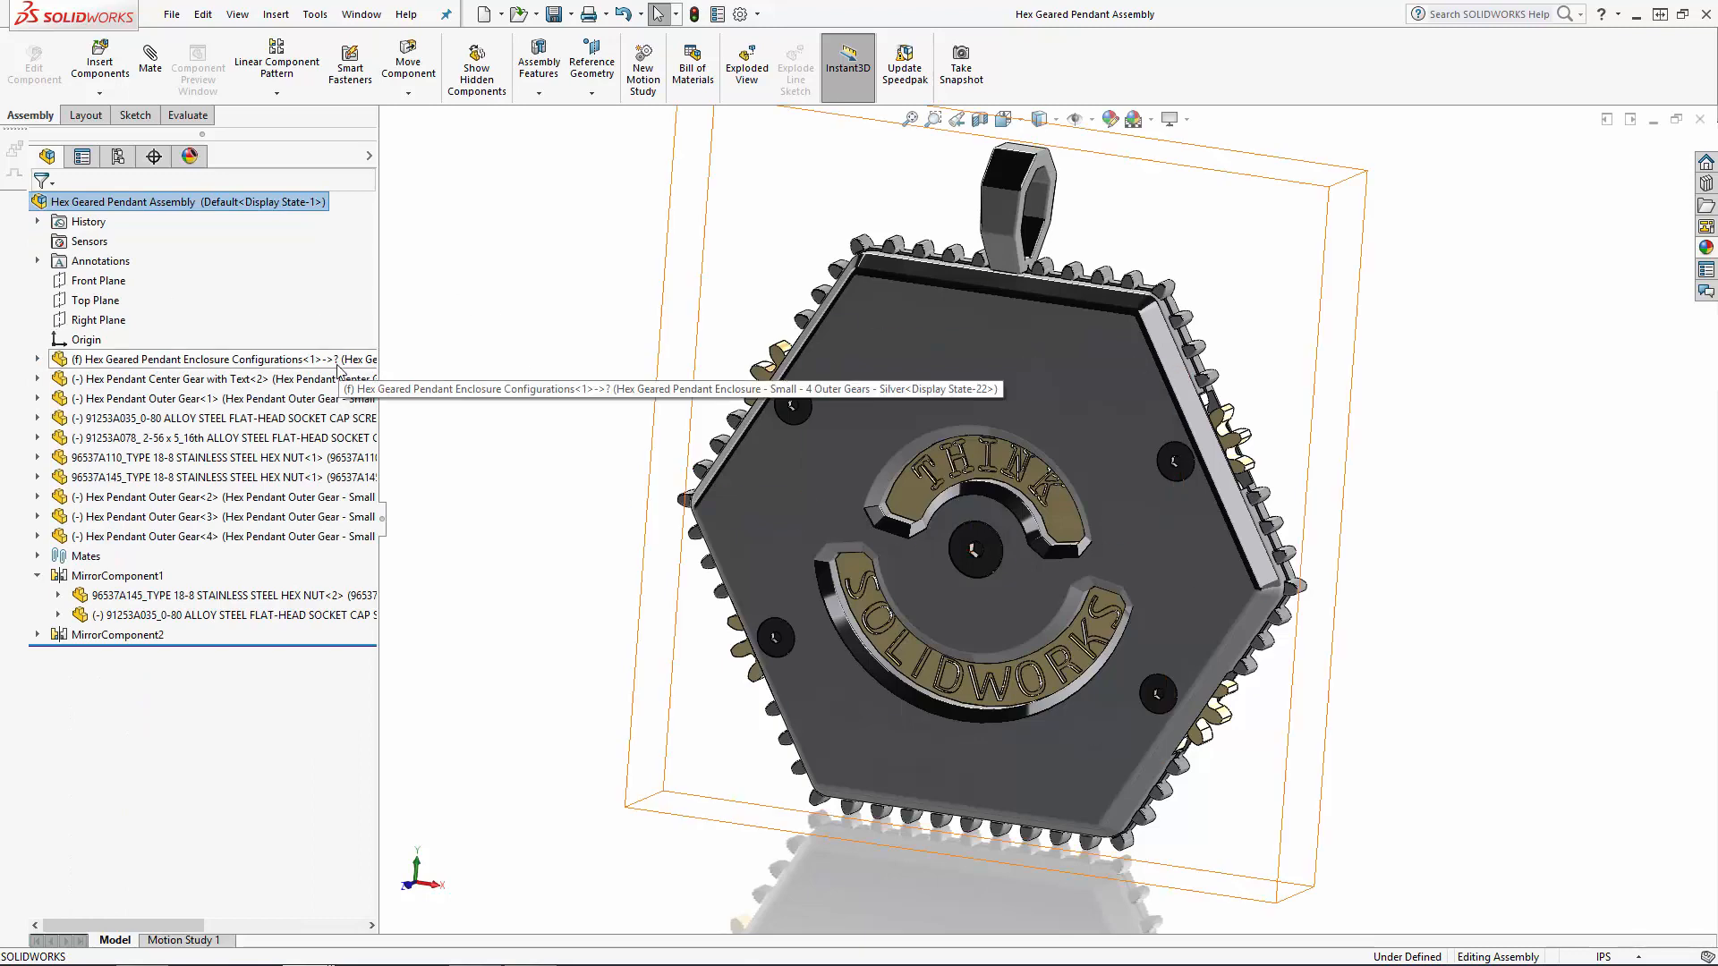
{"action": "left_click", "coordinate": [202, 359]}
{"action": "right_click", "coordinate": [201, 359]}
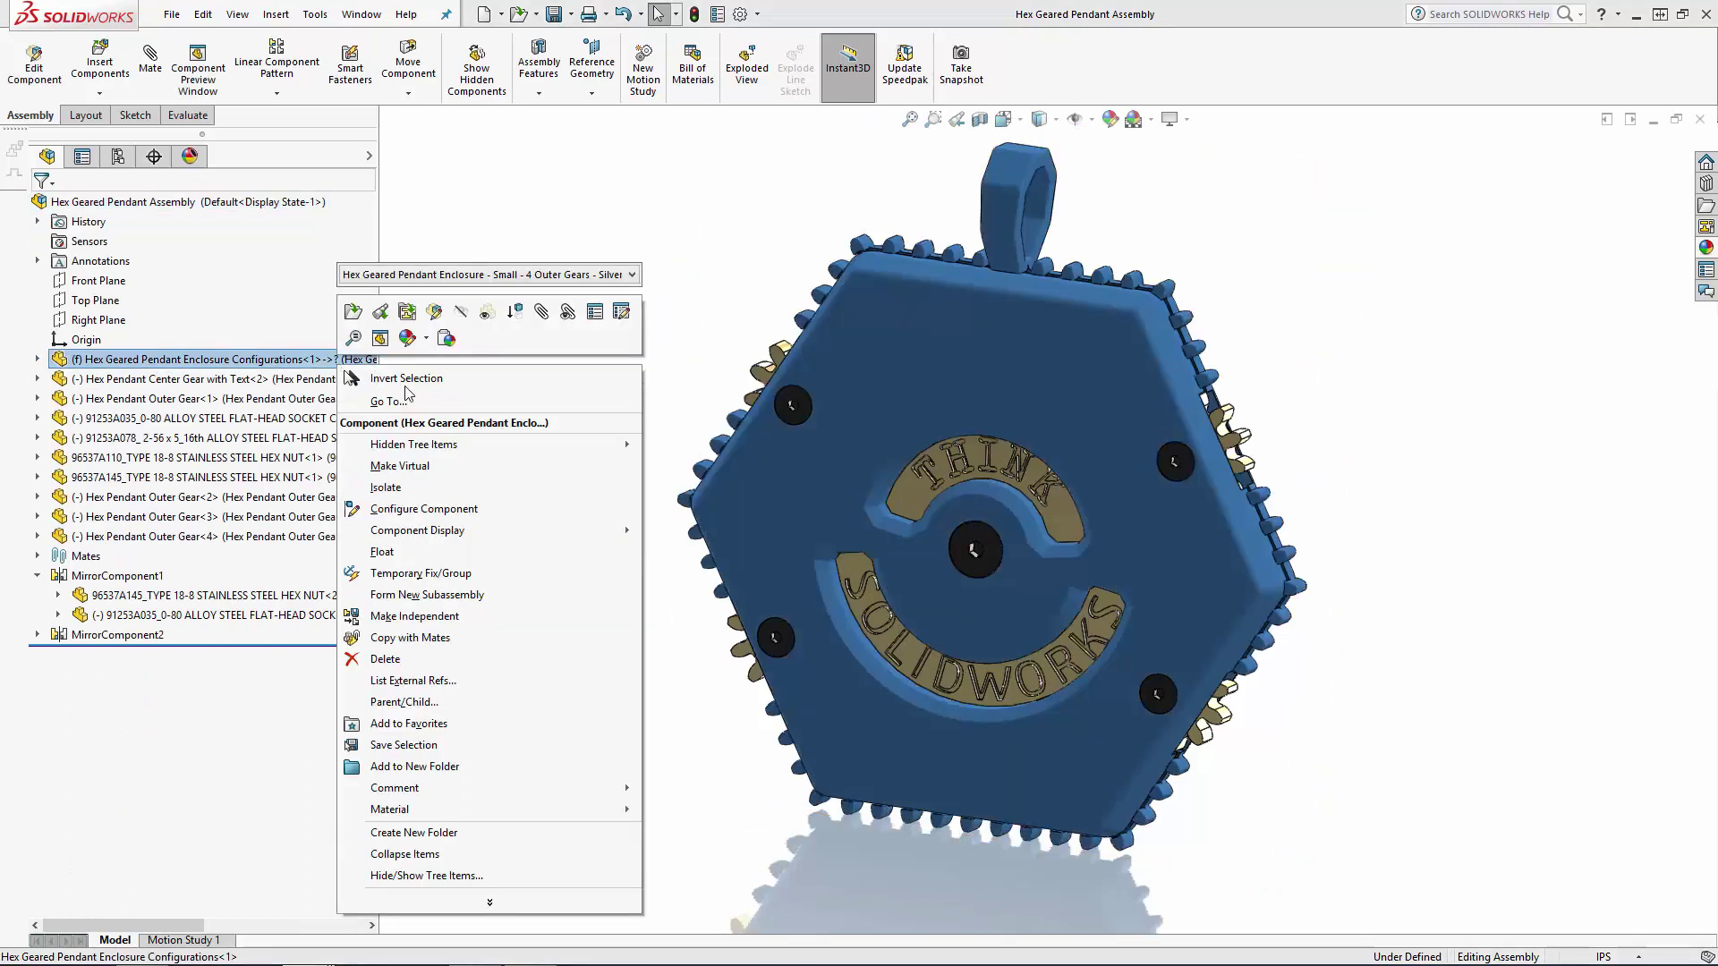
{"action": "left_click", "coordinate": [622, 311]}
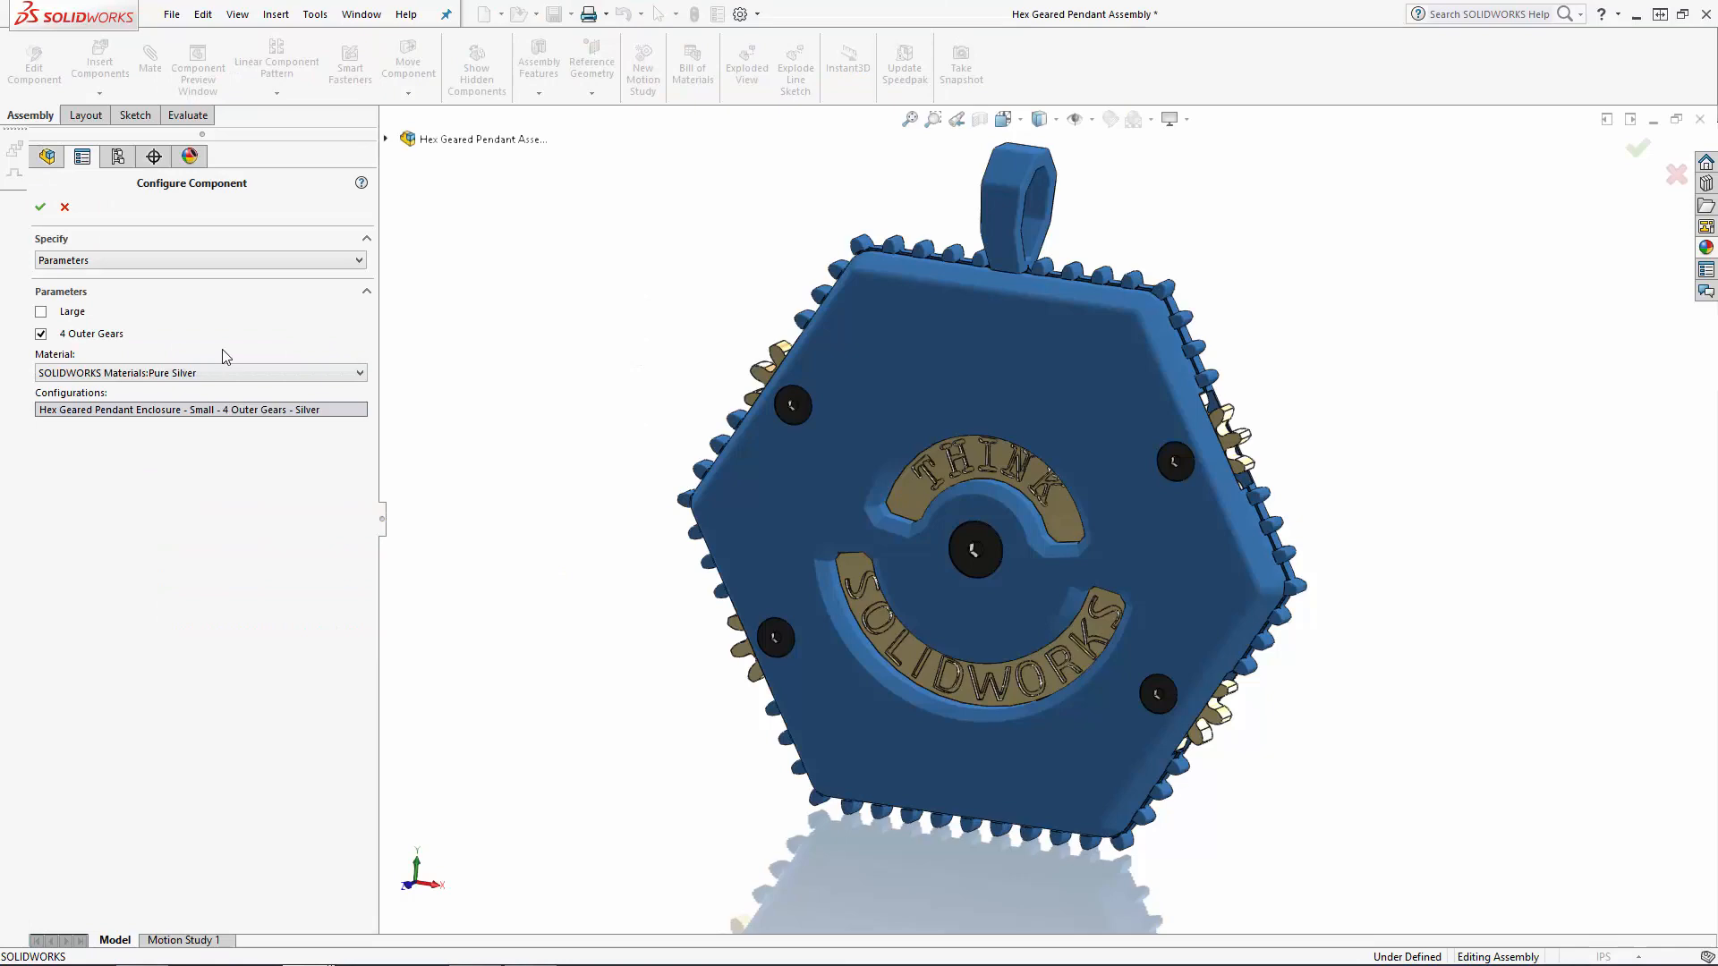
{"action": "left_click", "coordinate": [162, 374]}
{"action": "left_click", "coordinate": [115, 413]}
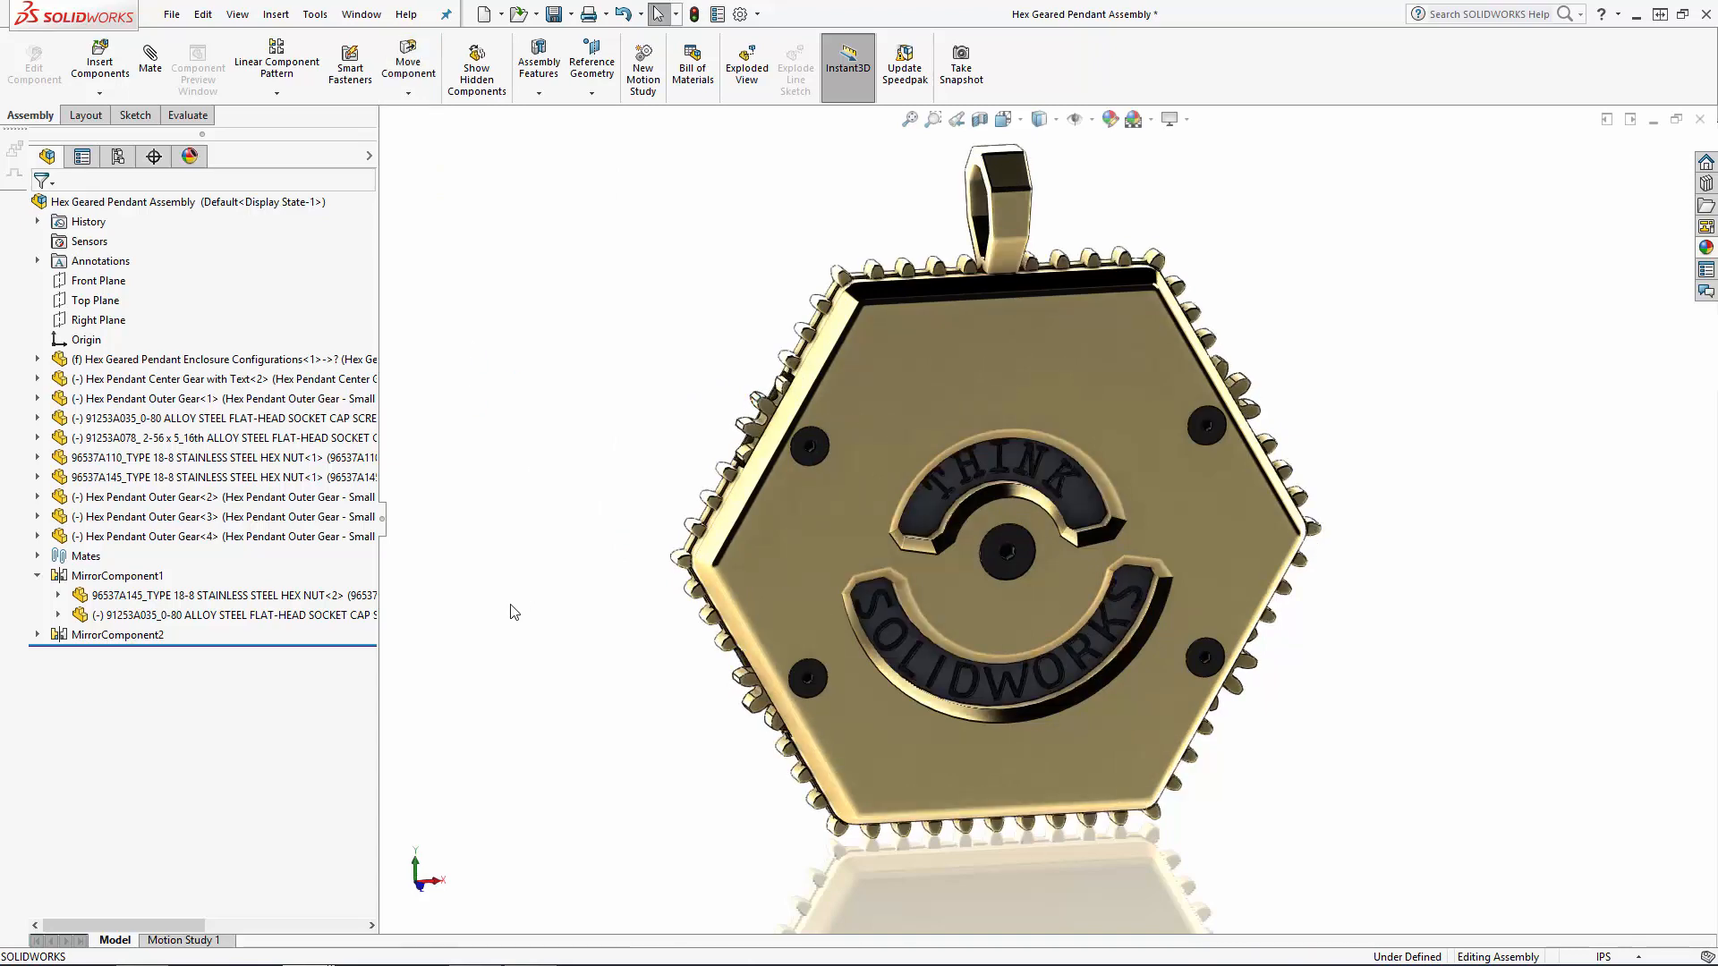
Orbit the assembly to show the back gears, then view the opened enclosure part obliquely
{"action": "middle_click_drag", "start_coordinate": [511, 612], "coordinate": [805, 586]}
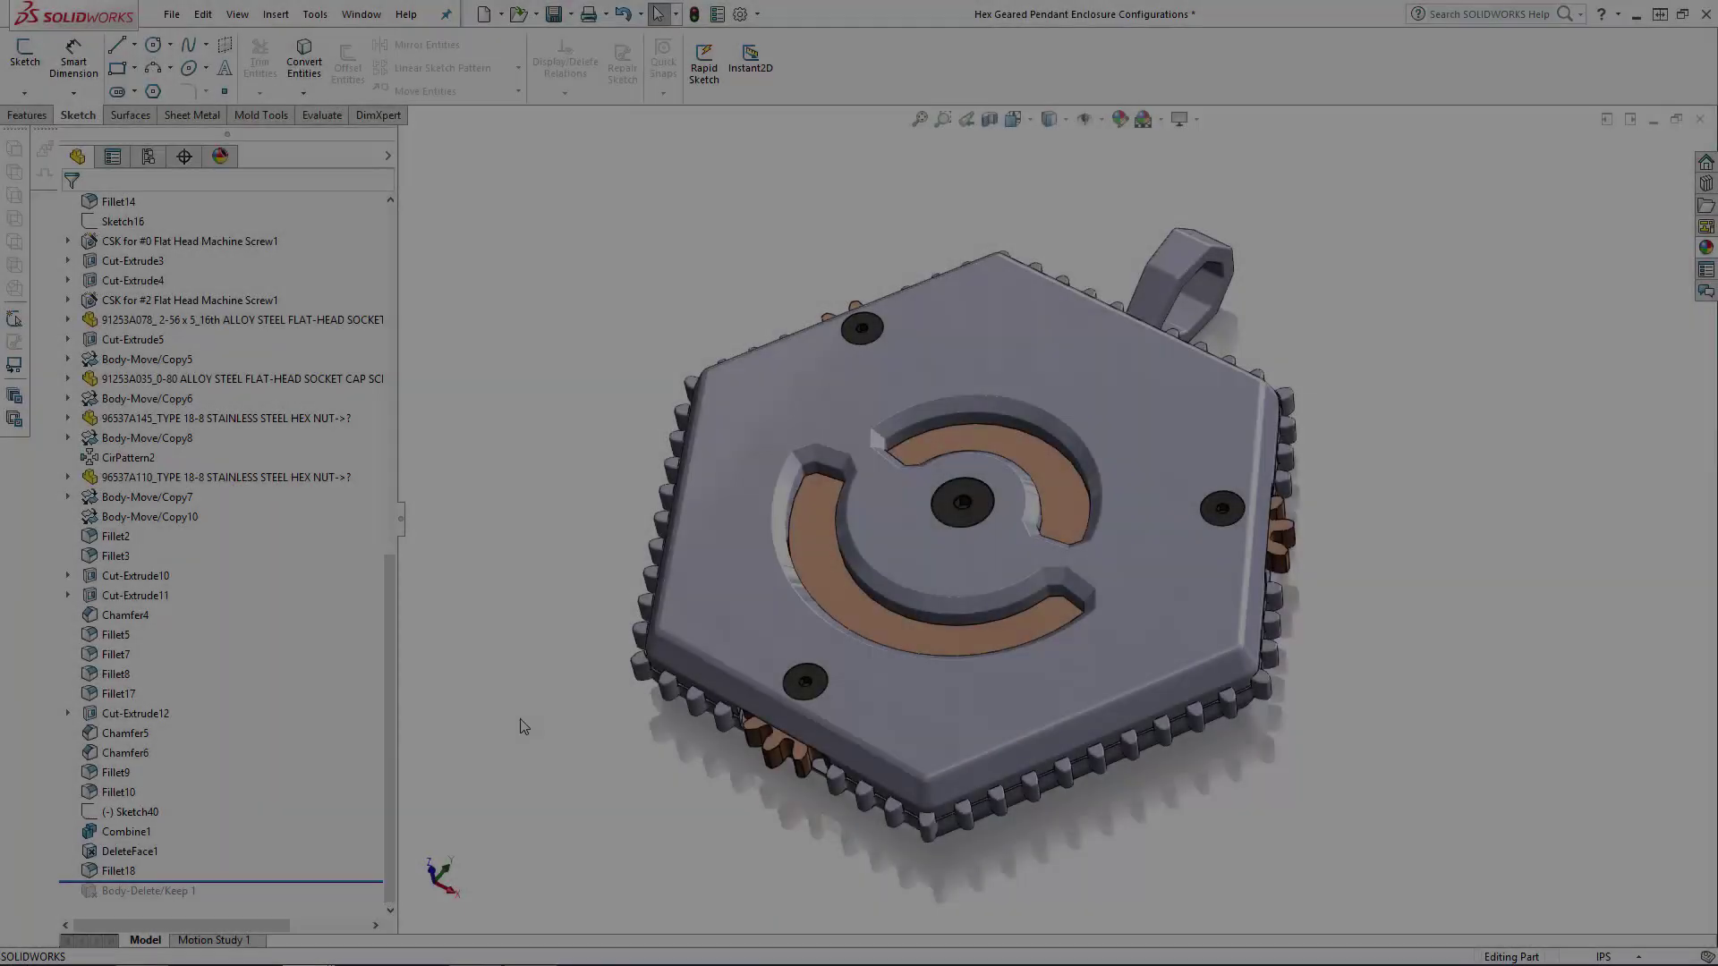
{"action": "mouse_move", "coordinate": [527, 721]}
{"action": "middle_mouse_down"}
{"action": "mouse_move", "coordinate": [1245, 591]}
{"action": "mouse_move", "coordinate": [1147, 559]}
{"action": "mouse_move", "coordinate": [1159, 630]}
{"action": "mouse_move", "coordinate": [859, 403]}
{"action": "mouse_move", "coordinate": [708, 260]}
{"action": "mouse_move", "coordinate": [940, 471]}
{"action": "middle_mouse_up"}
{"action": "scroll", "coordinate": [1237, 471], "scroll_direction": "down", "scroll_amount": 2}
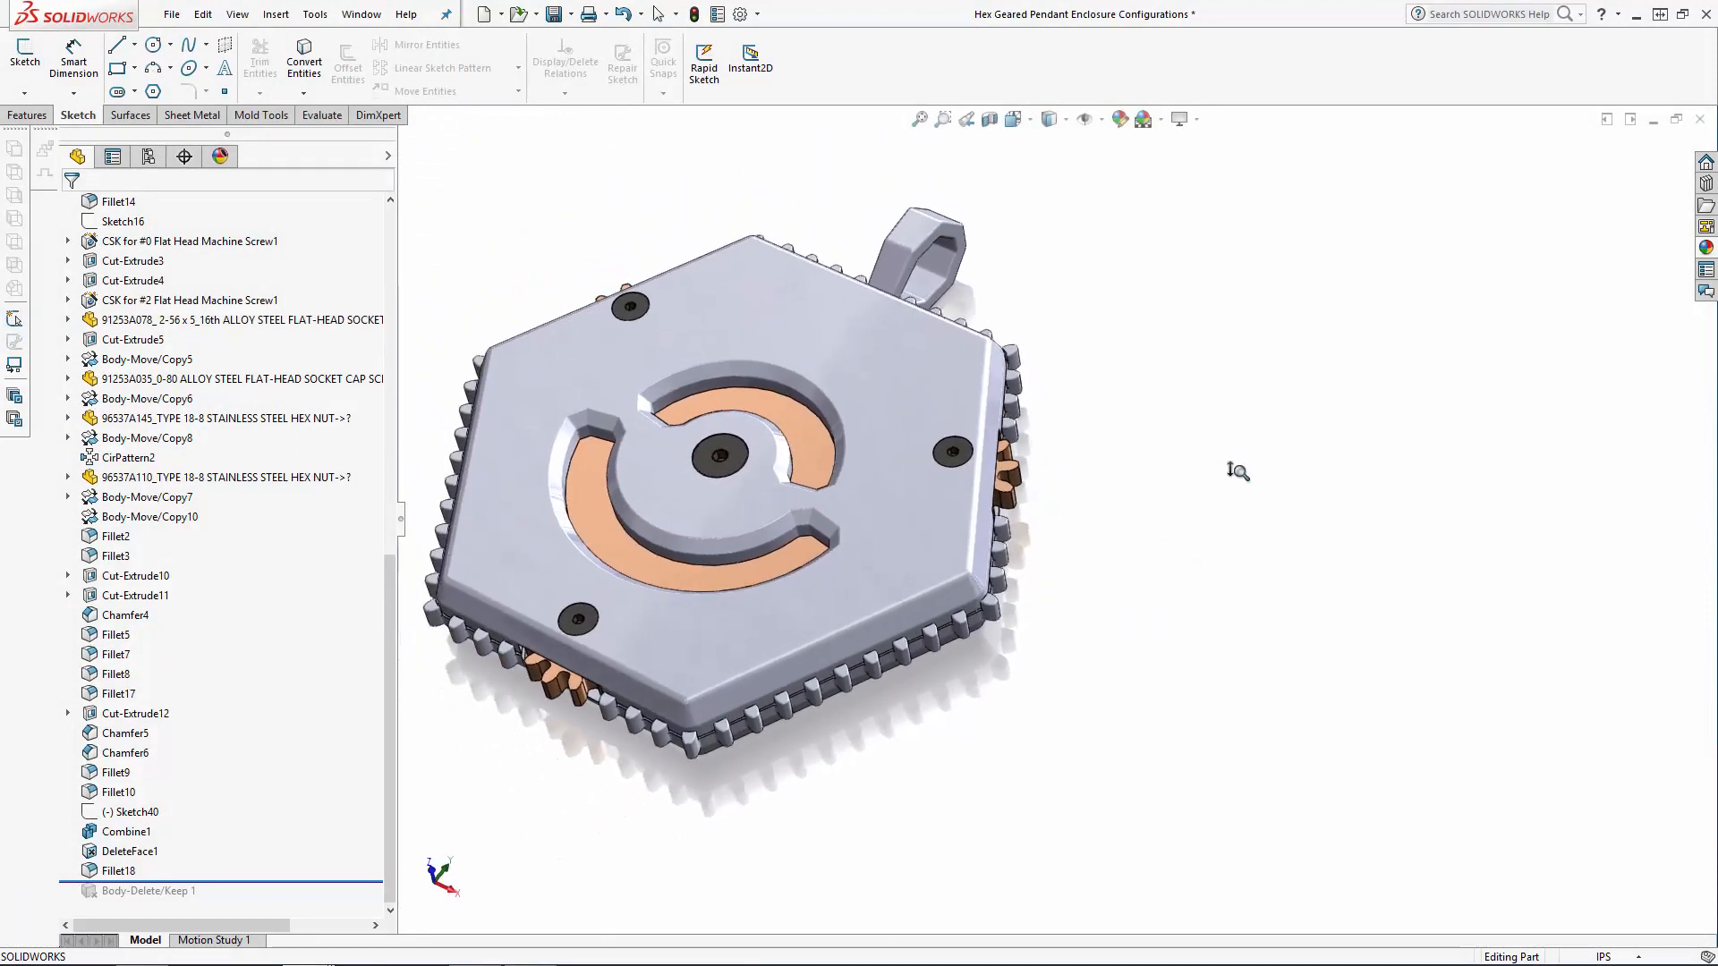
Drag the rollback bar below Body-Delete/Keep1 so the copper gear bodies are removed
{"action": "mouse_move", "coordinate": [1237, 472]}
{"action": "middle_mouse_down", "text": "ctrl"}
{"action": "mouse_move", "coordinate": [1369, 487]}
{"action": "mouse_move", "coordinate": [1465, 534]}
{"action": "middle_mouse_up", "text": "ctrl"}
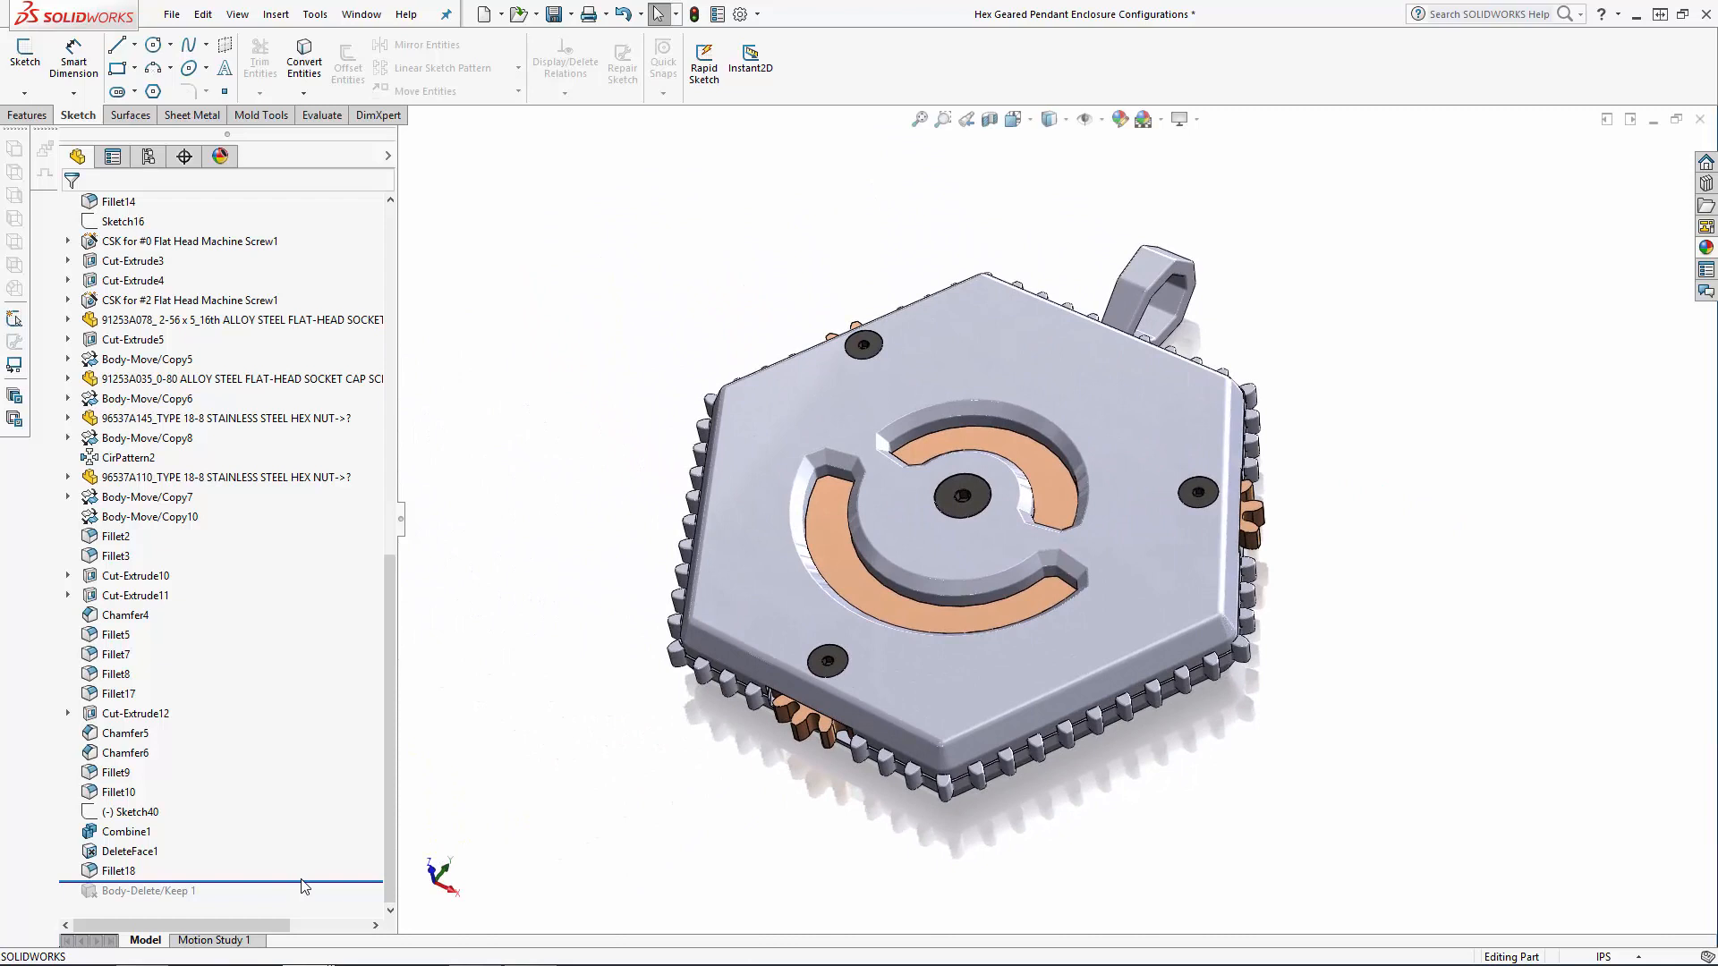
{"action": "left_click_drag", "start_coordinate": [310, 881], "coordinate": [310, 900]}
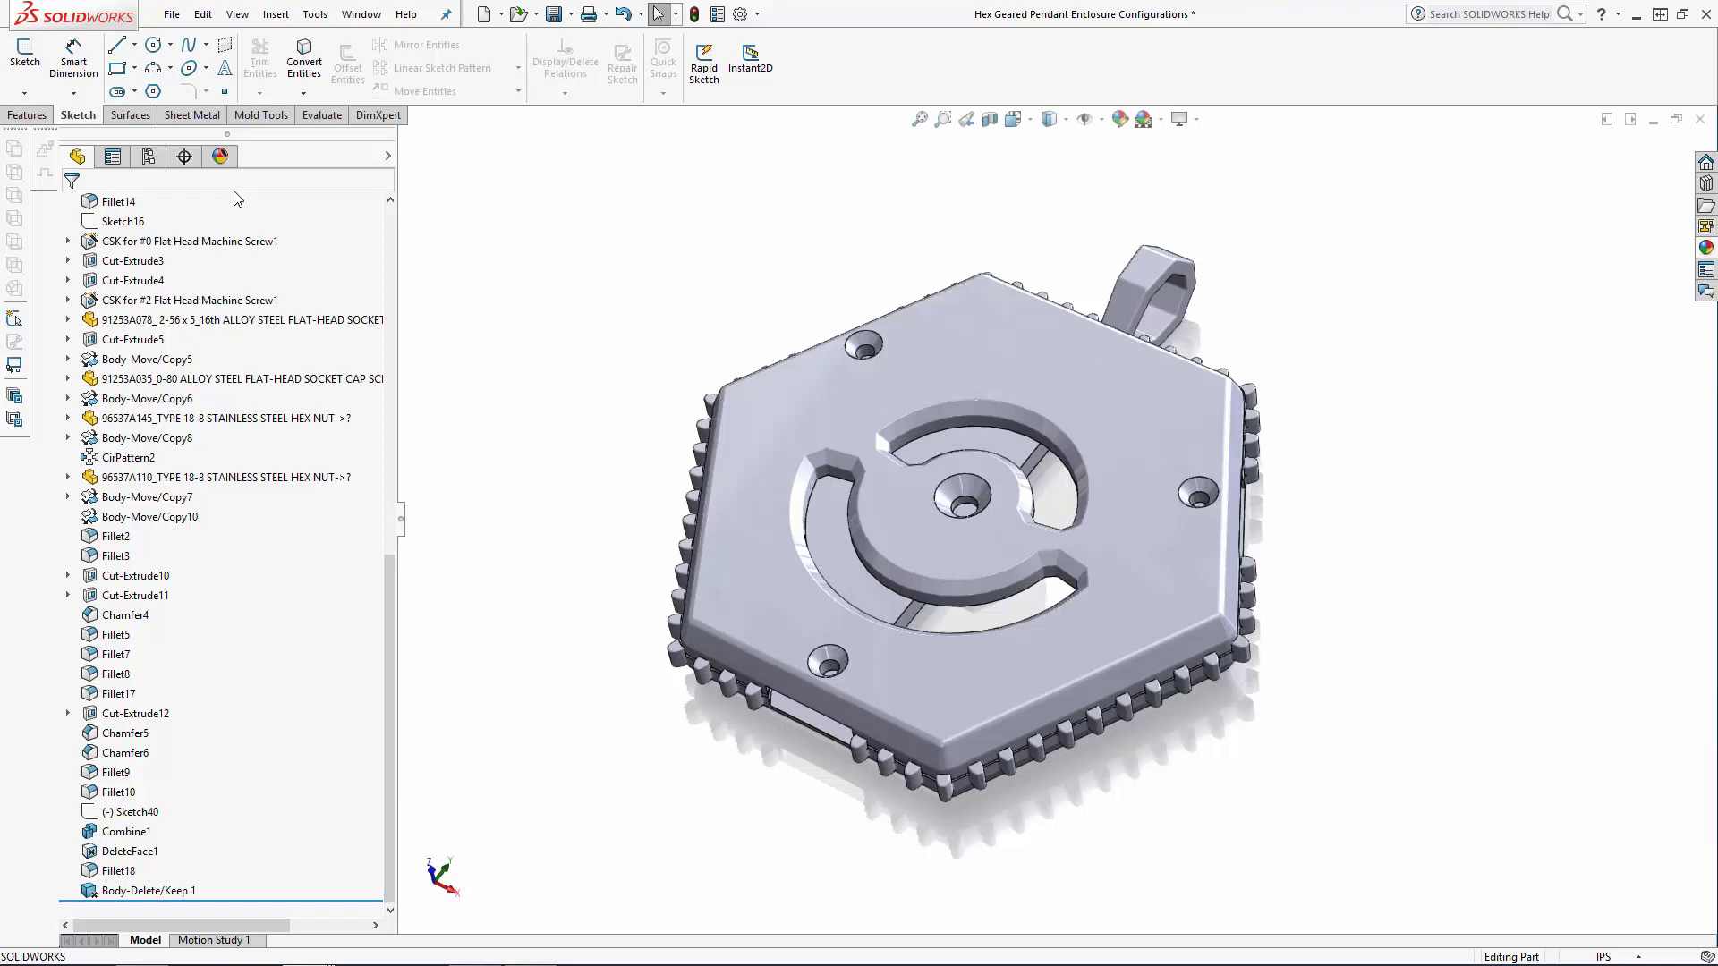
Rename the Default configuration to 'Small - 3 Outer Gears'
{"action": "left_click", "coordinate": [150, 157]}
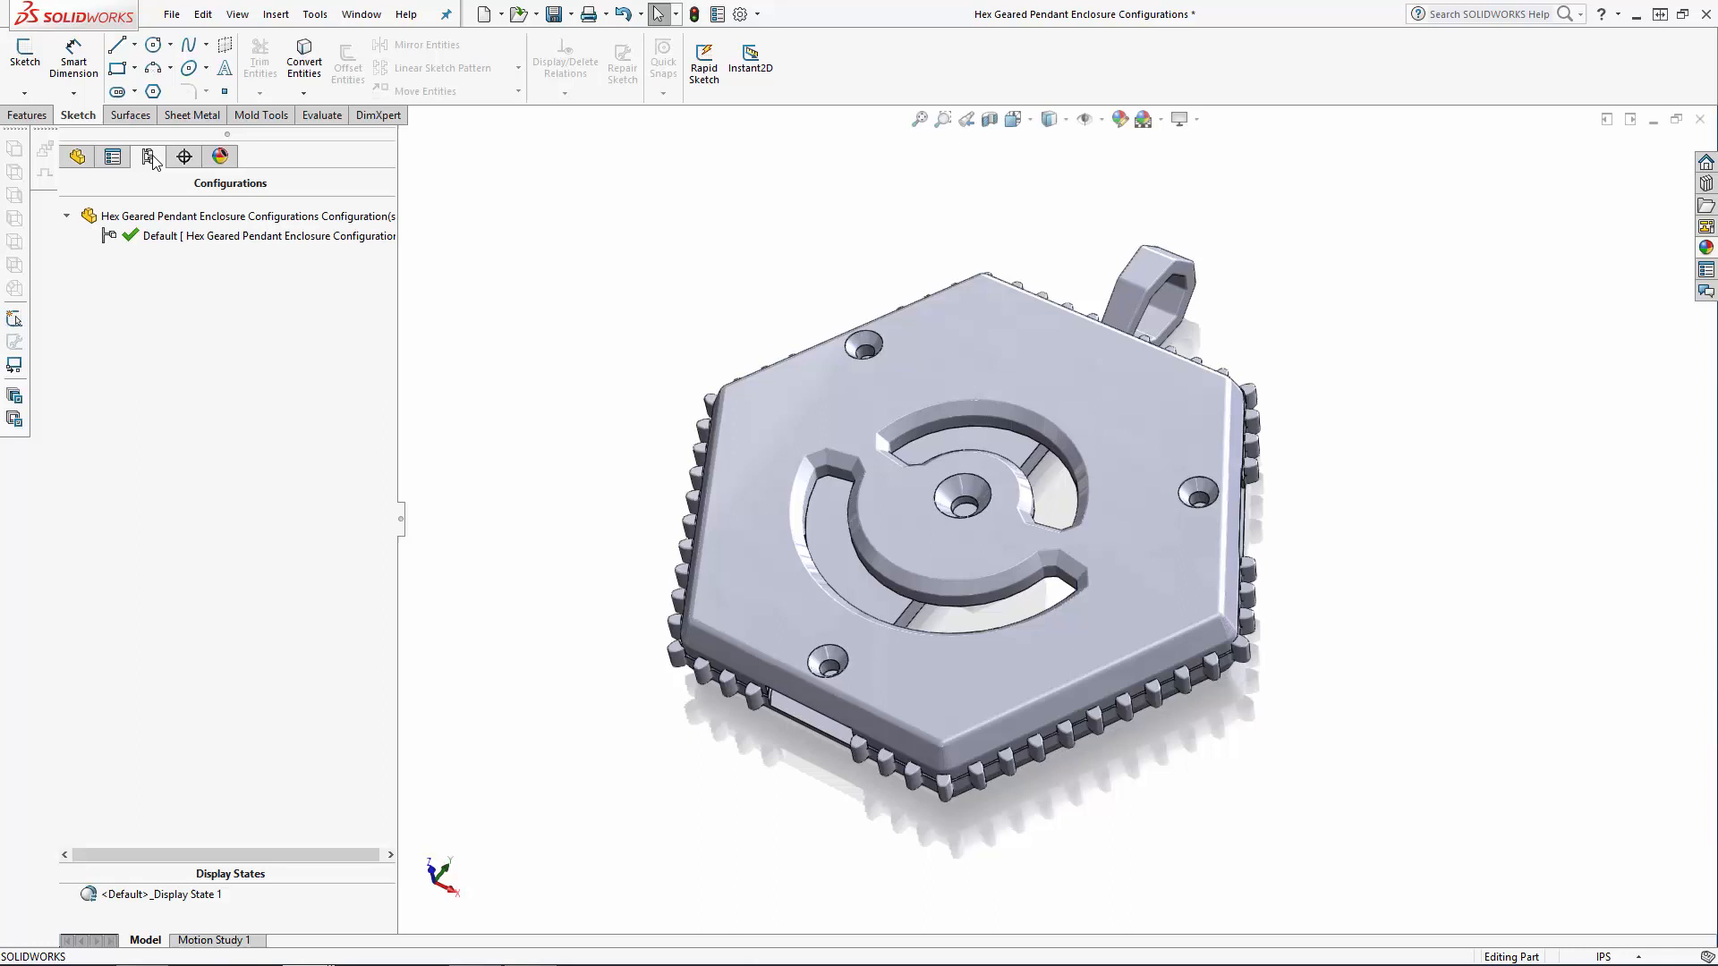
{"action": "left_click", "coordinate": [174, 236]}
{"action": "left_click", "coordinate": [162, 237]}
{"action": "type", "text": "Hex Geared Pendant Enclosure - Small - 3 Outer Gears"}
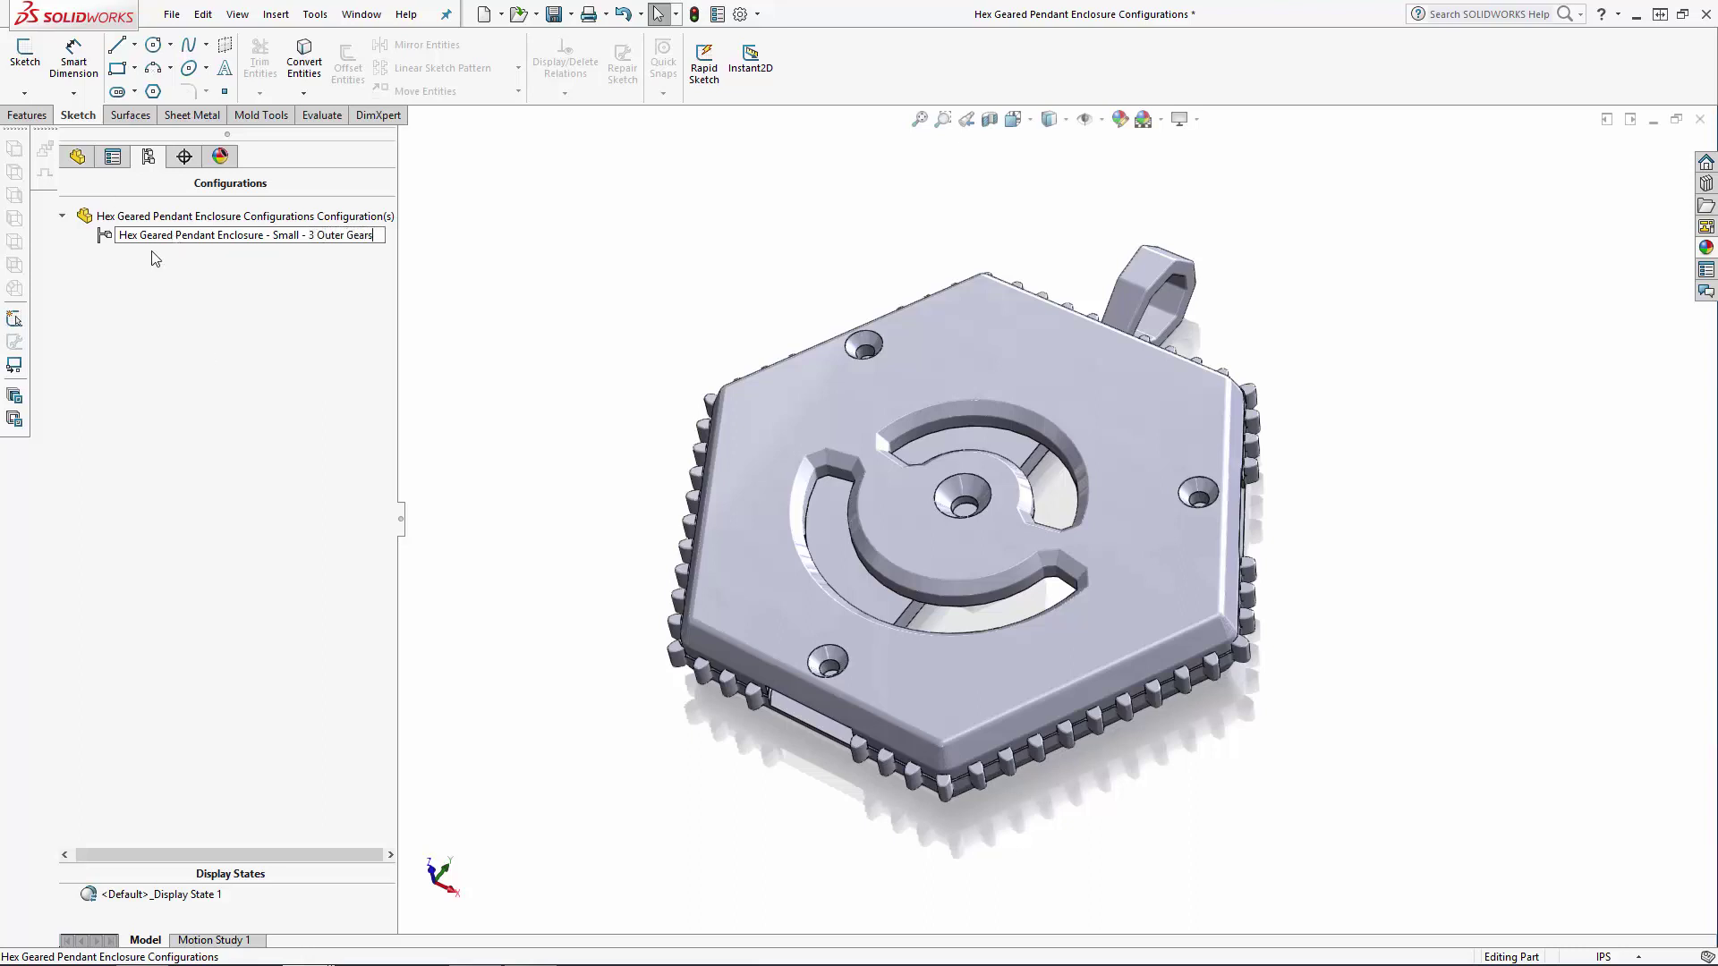
{"action": "key", "text": "Return"}
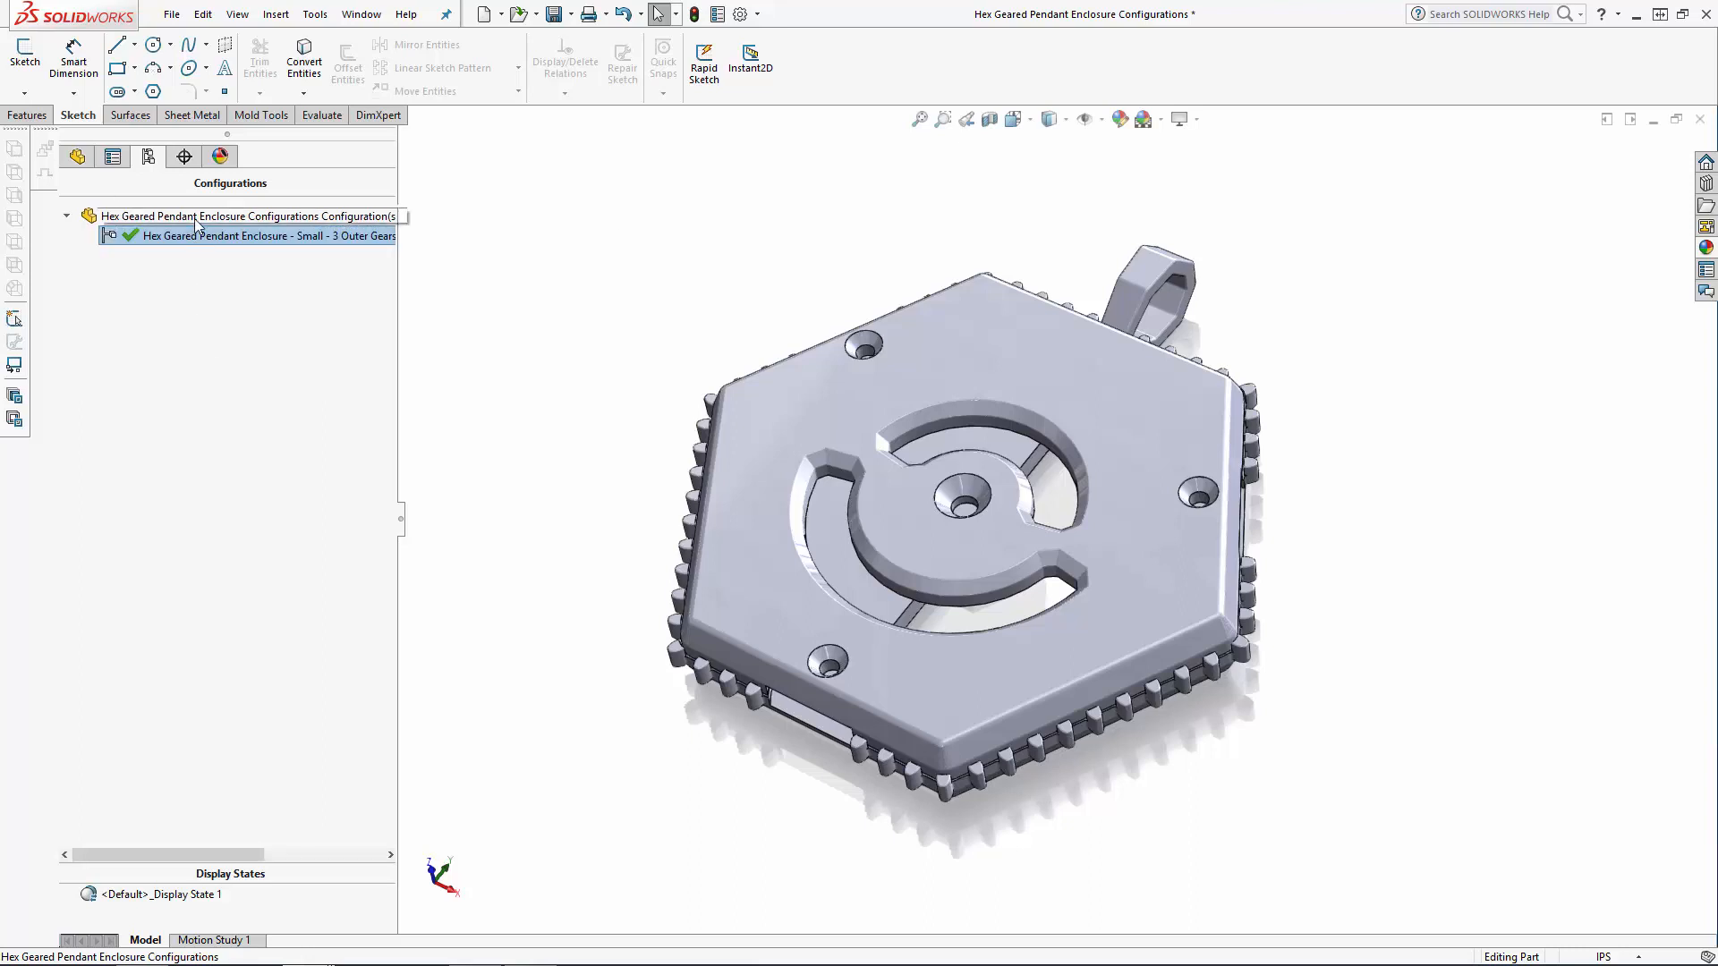
Add a 'Small - 4 Outer Gears' configuration and roll the model back to before Sketch40
{"action": "left_click", "coordinate": [161, 217]}
{"action": "right_click", "coordinate": [195, 217]}
{"action": "left_click", "coordinate": [269, 249]}
{"action": "type", "text": "Heax Geared Pendant Enclosure - Small - 4 Outer Gears"}
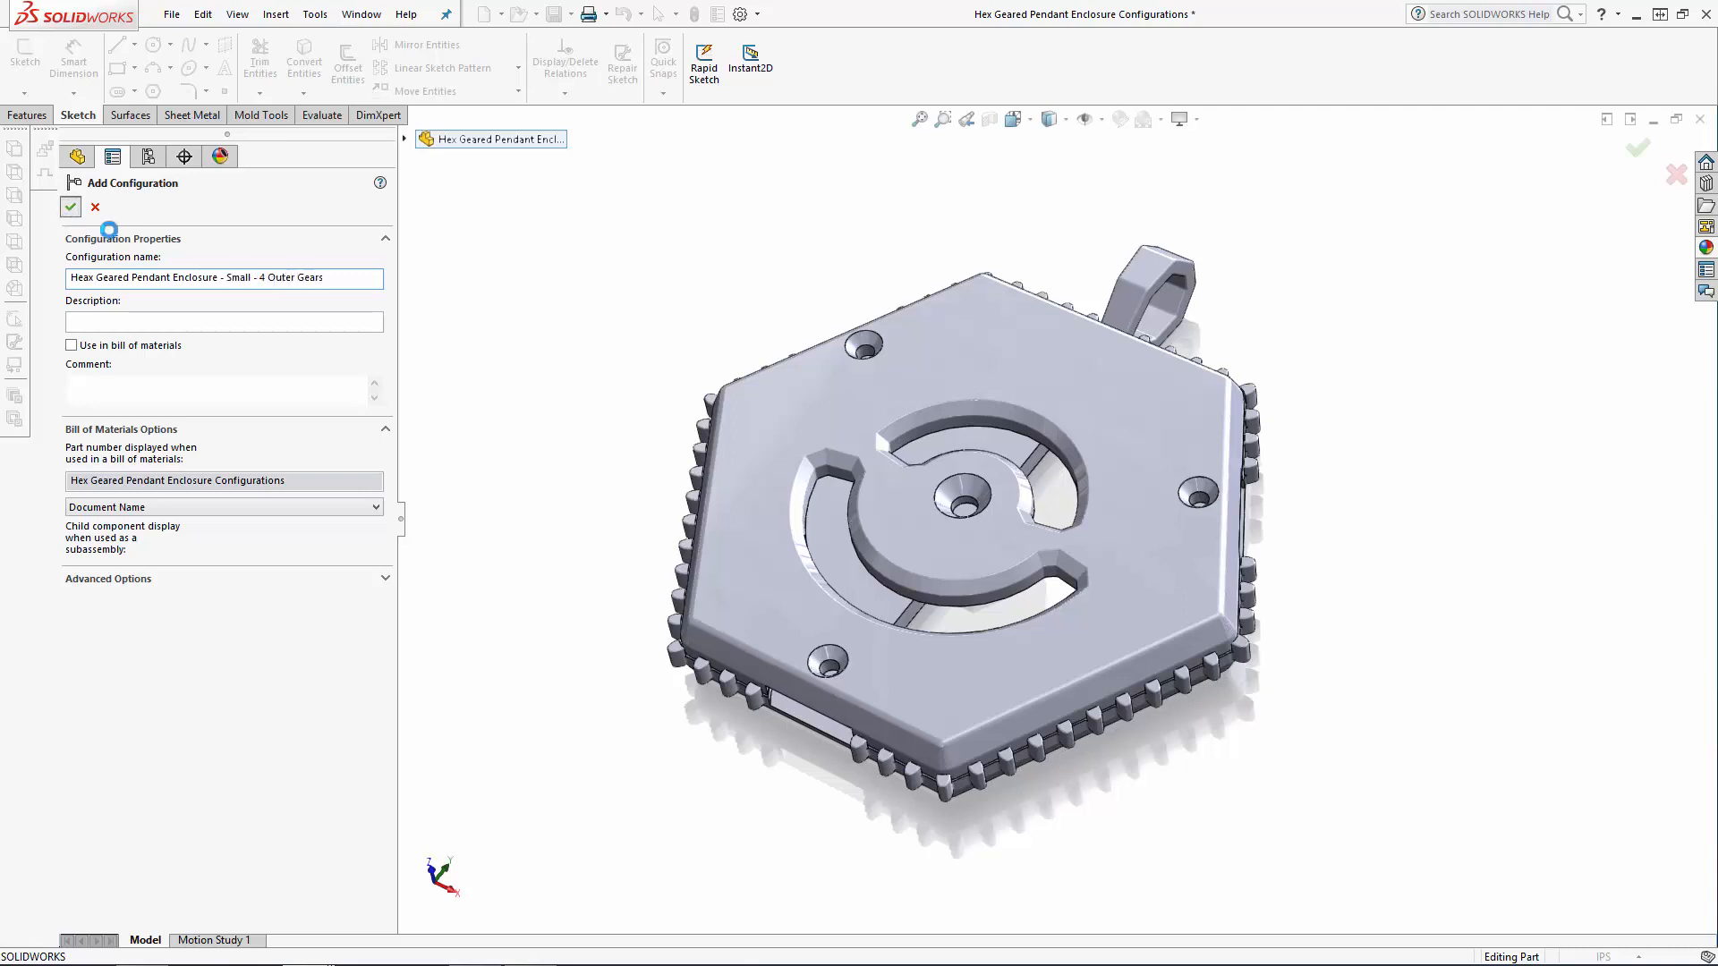
{"action": "left_click", "coordinate": [71, 206]}
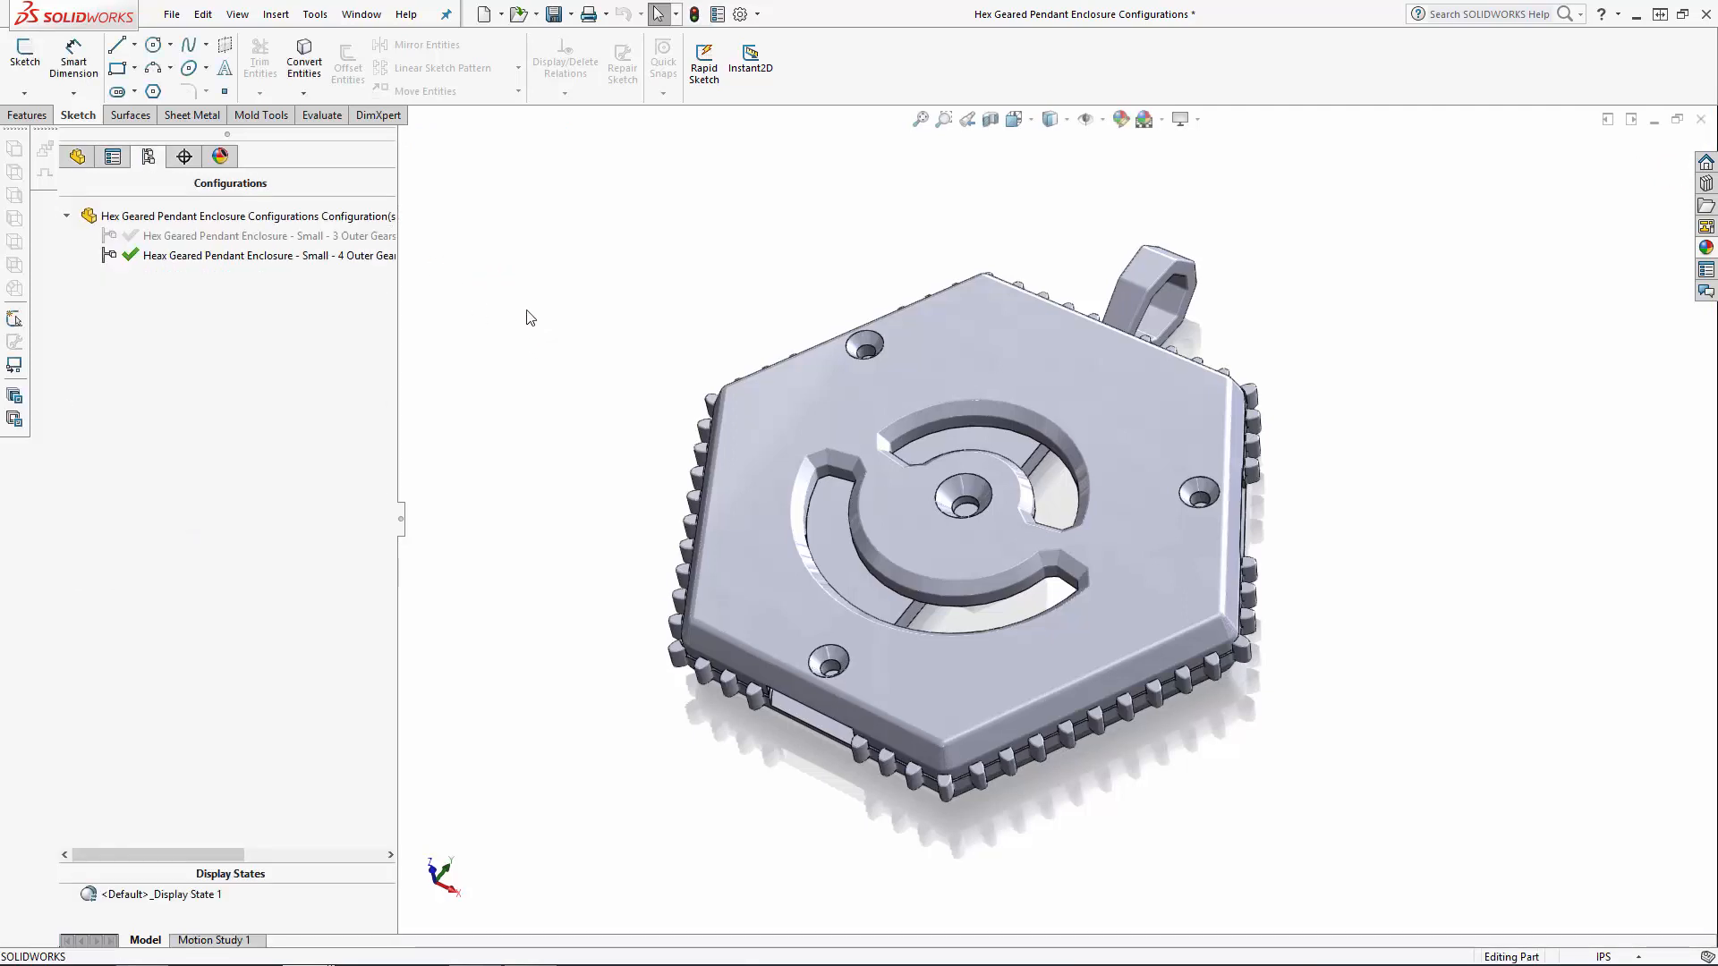
{"action": "left_click", "coordinate": [77, 156]}
{"action": "left_click_drag", "start_coordinate": [293, 902], "coordinate": [291, 805]}
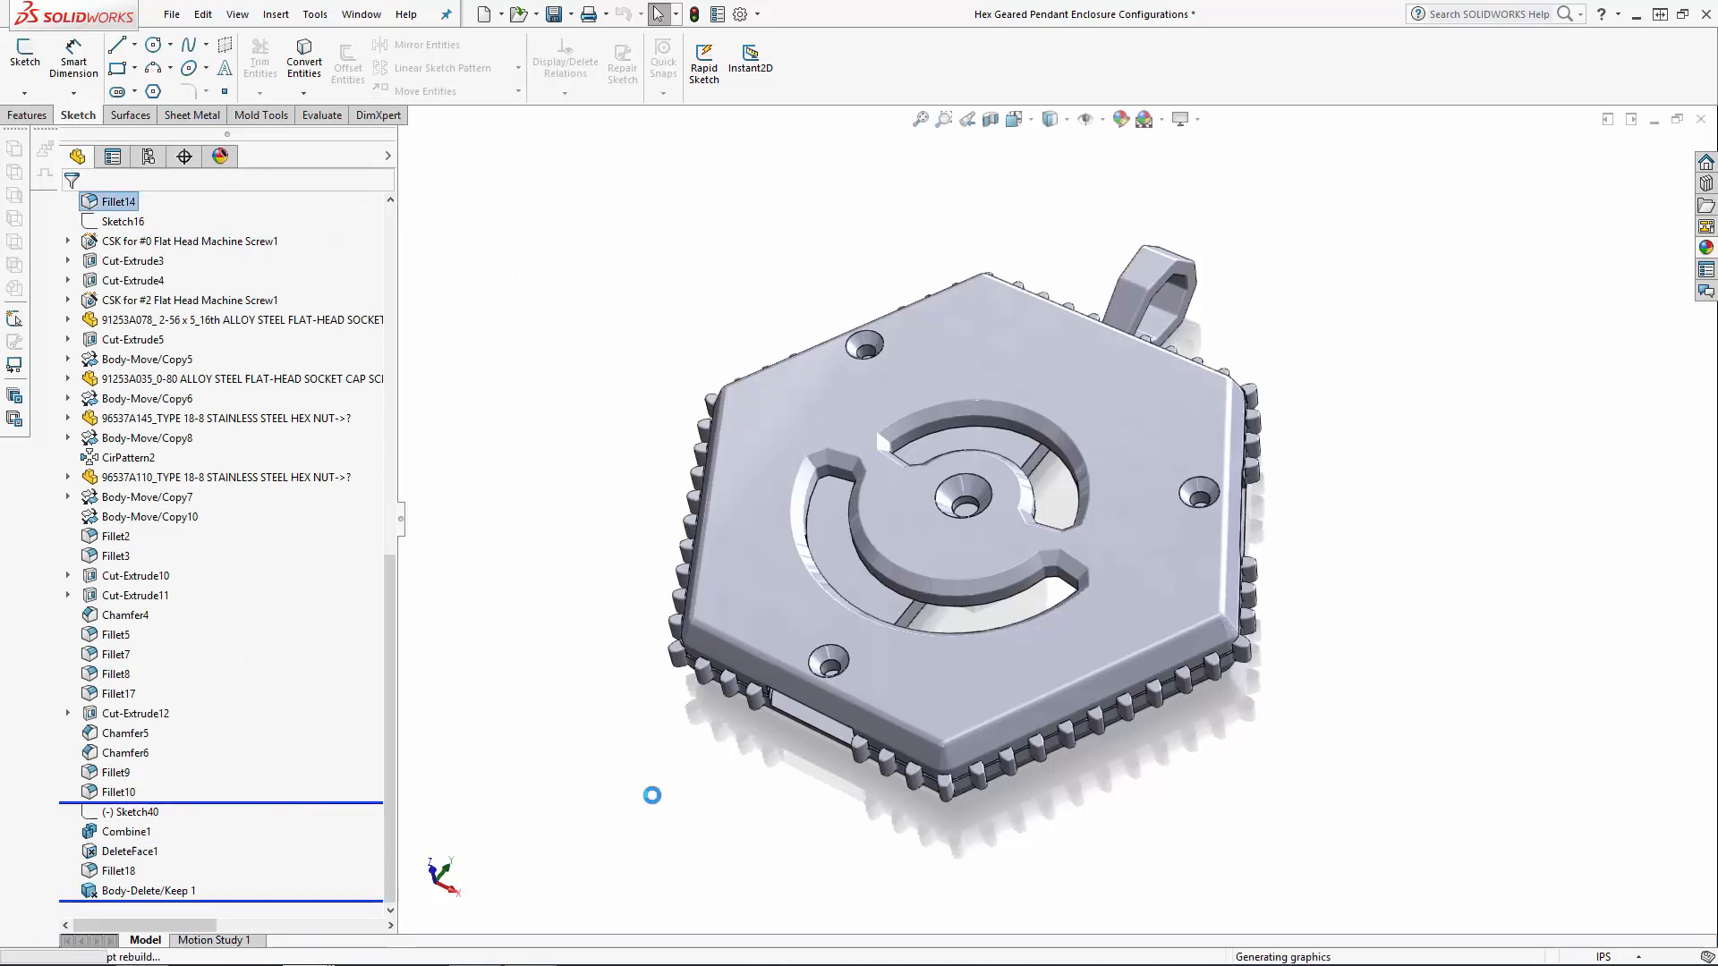
{"action": "left_click_drag", "start_coordinate": [390, 725], "coordinate": [380, 255]}
Hide the gear and screw solid bodies and roll back above the C-shaped text cuts
{"action": "left_click", "coordinate": [69, 300]}
{"action": "left_click", "coordinate": [162, 320]}
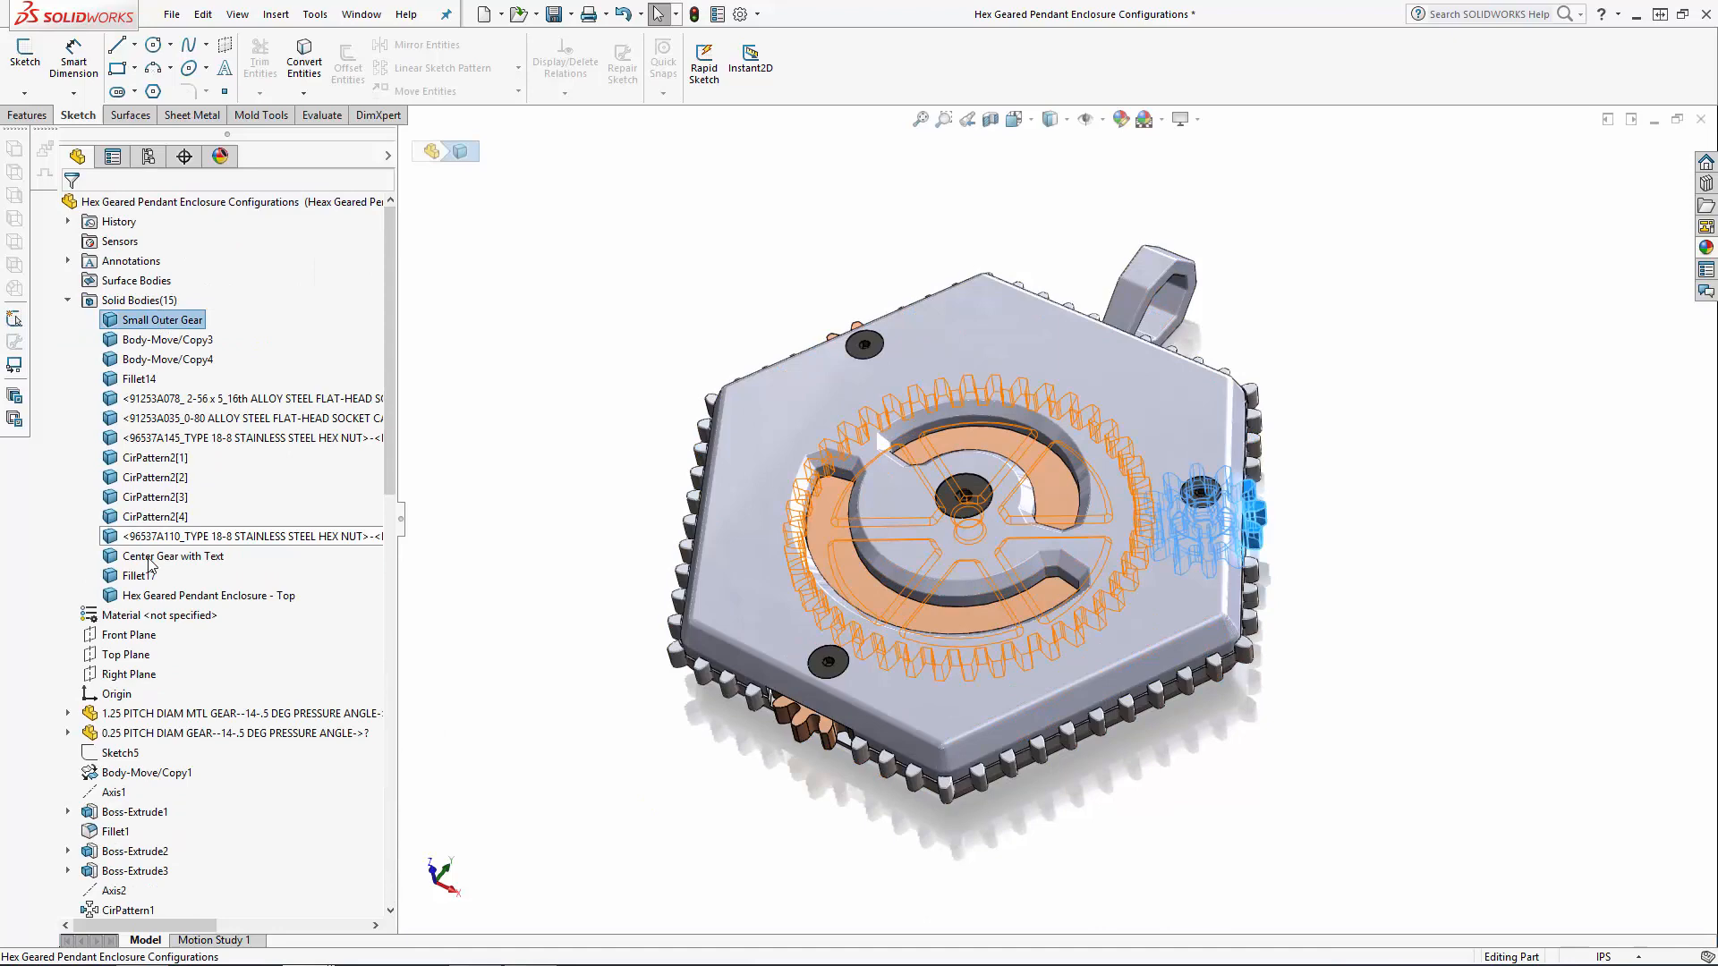
{"action": "left_click", "coordinate": [208, 594], "text": "shift"}
{"action": "left_click", "coordinate": [138, 379]}
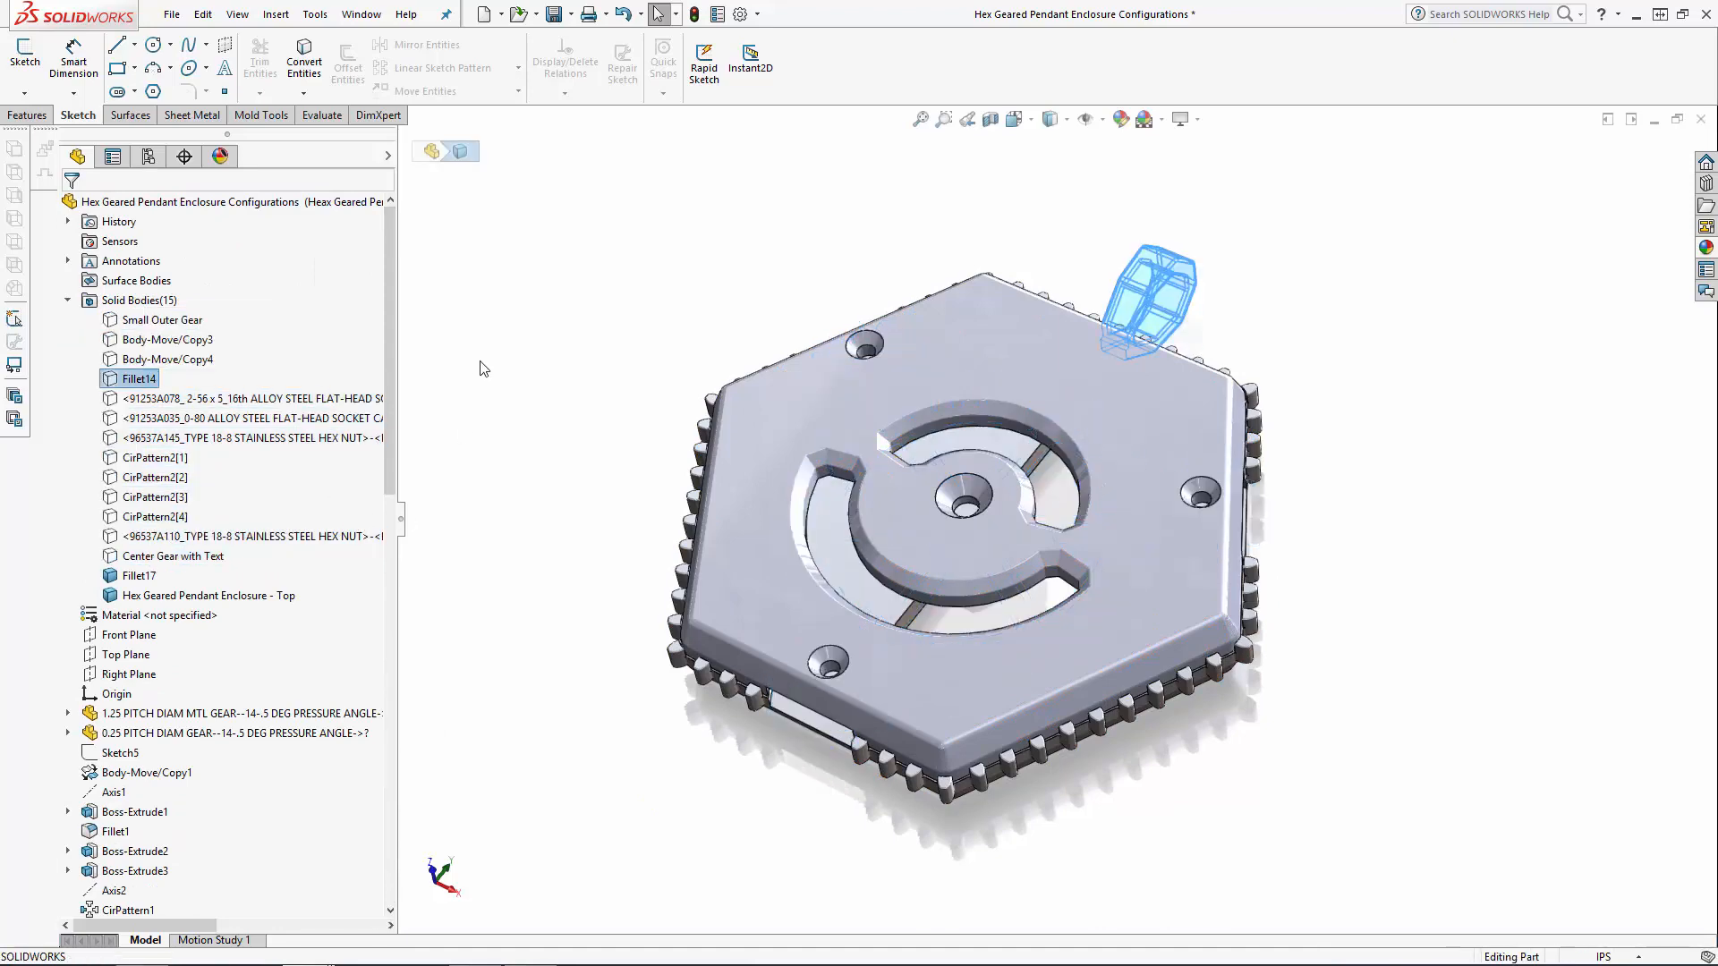
{"action": "left_click_drag", "start_coordinate": [389, 269], "coordinate": [388, 718]}
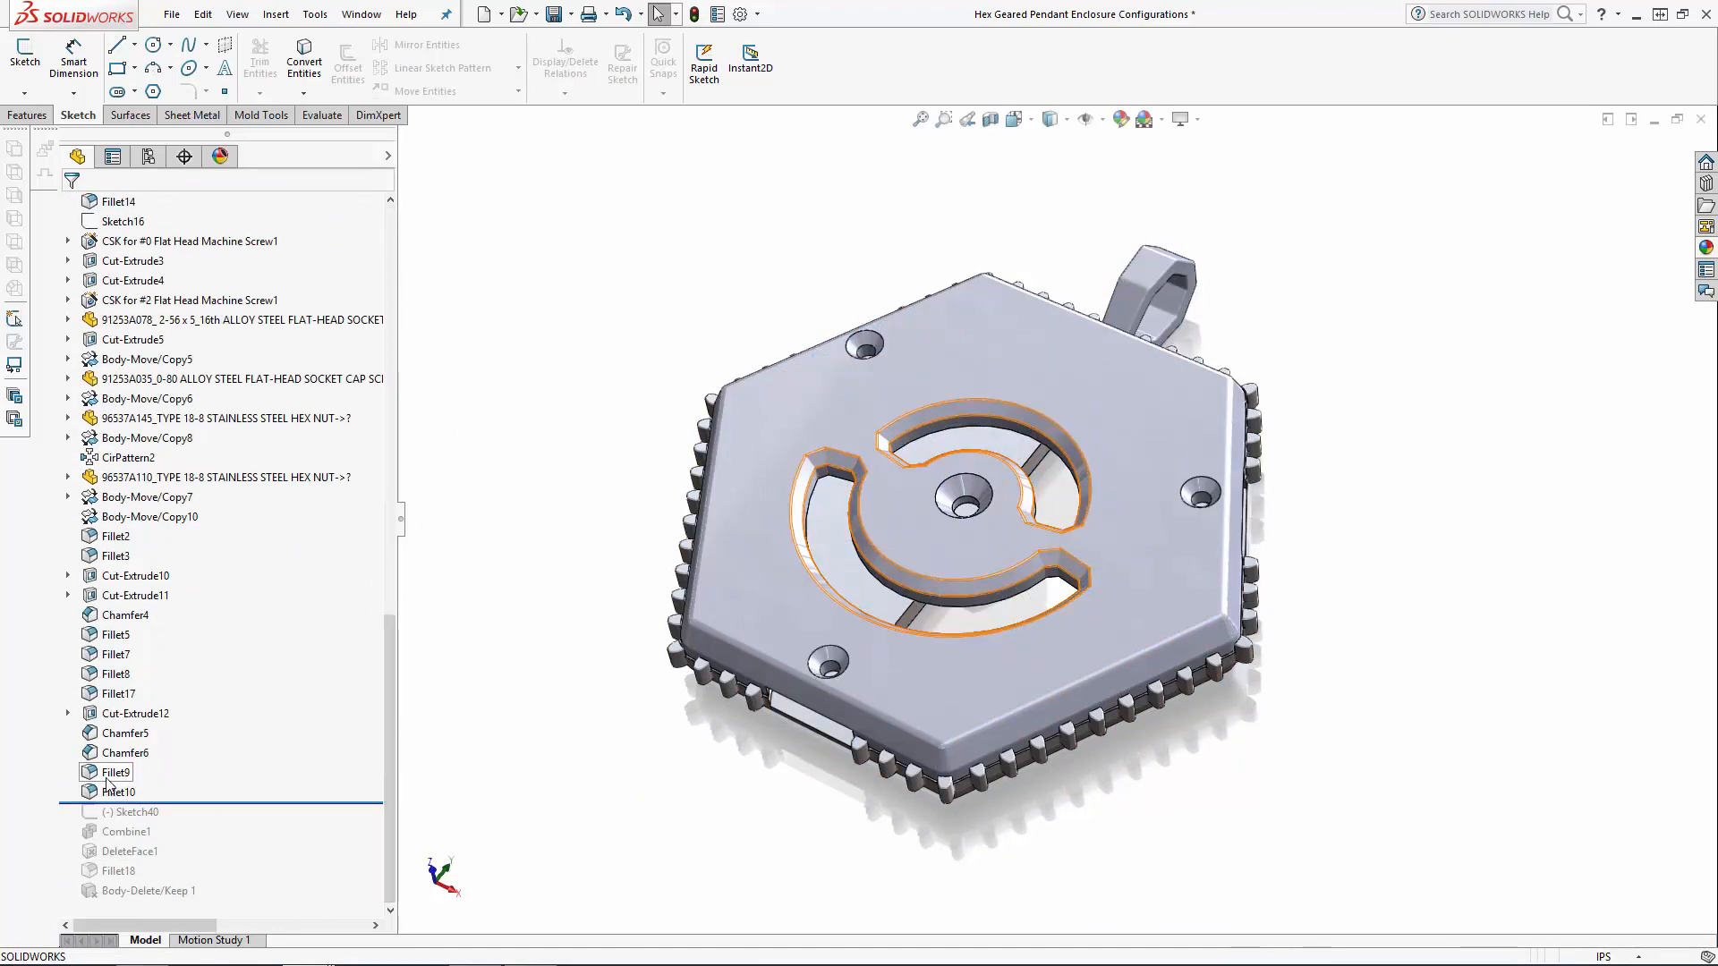
{"action": "left_click_drag", "start_coordinate": [201, 801], "coordinate": [202, 703]}
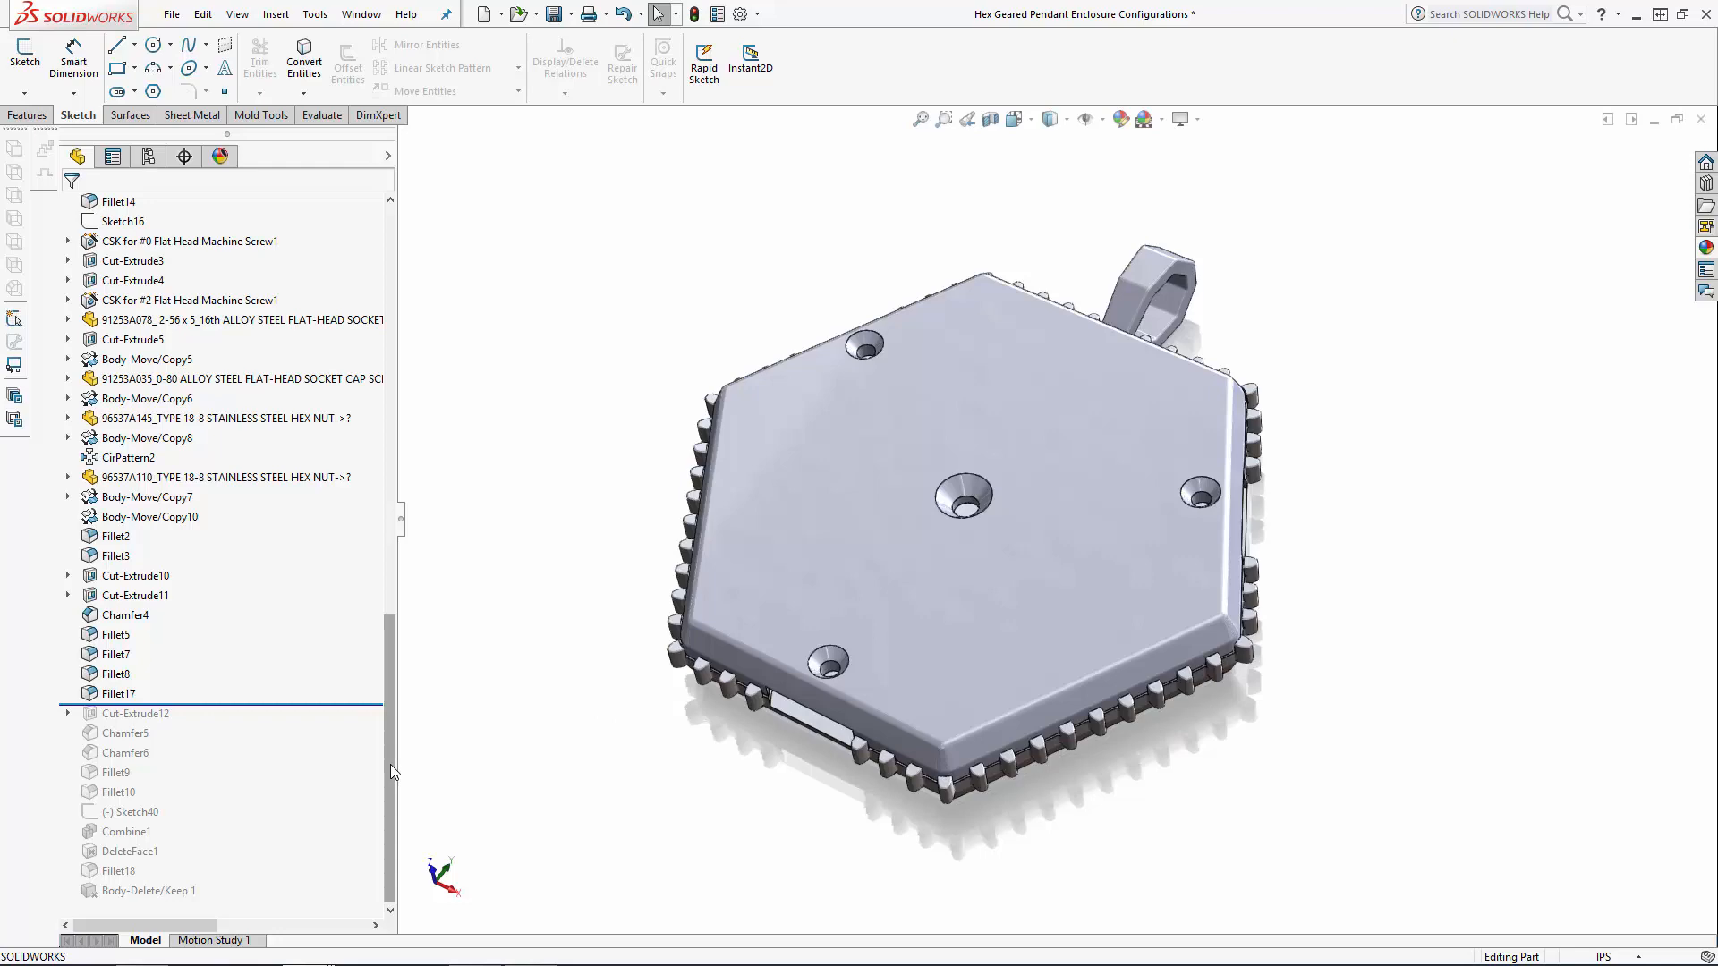
{"action": "left_click_drag", "start_coordinate": [390, 764], "coordinate": [391, 335]}
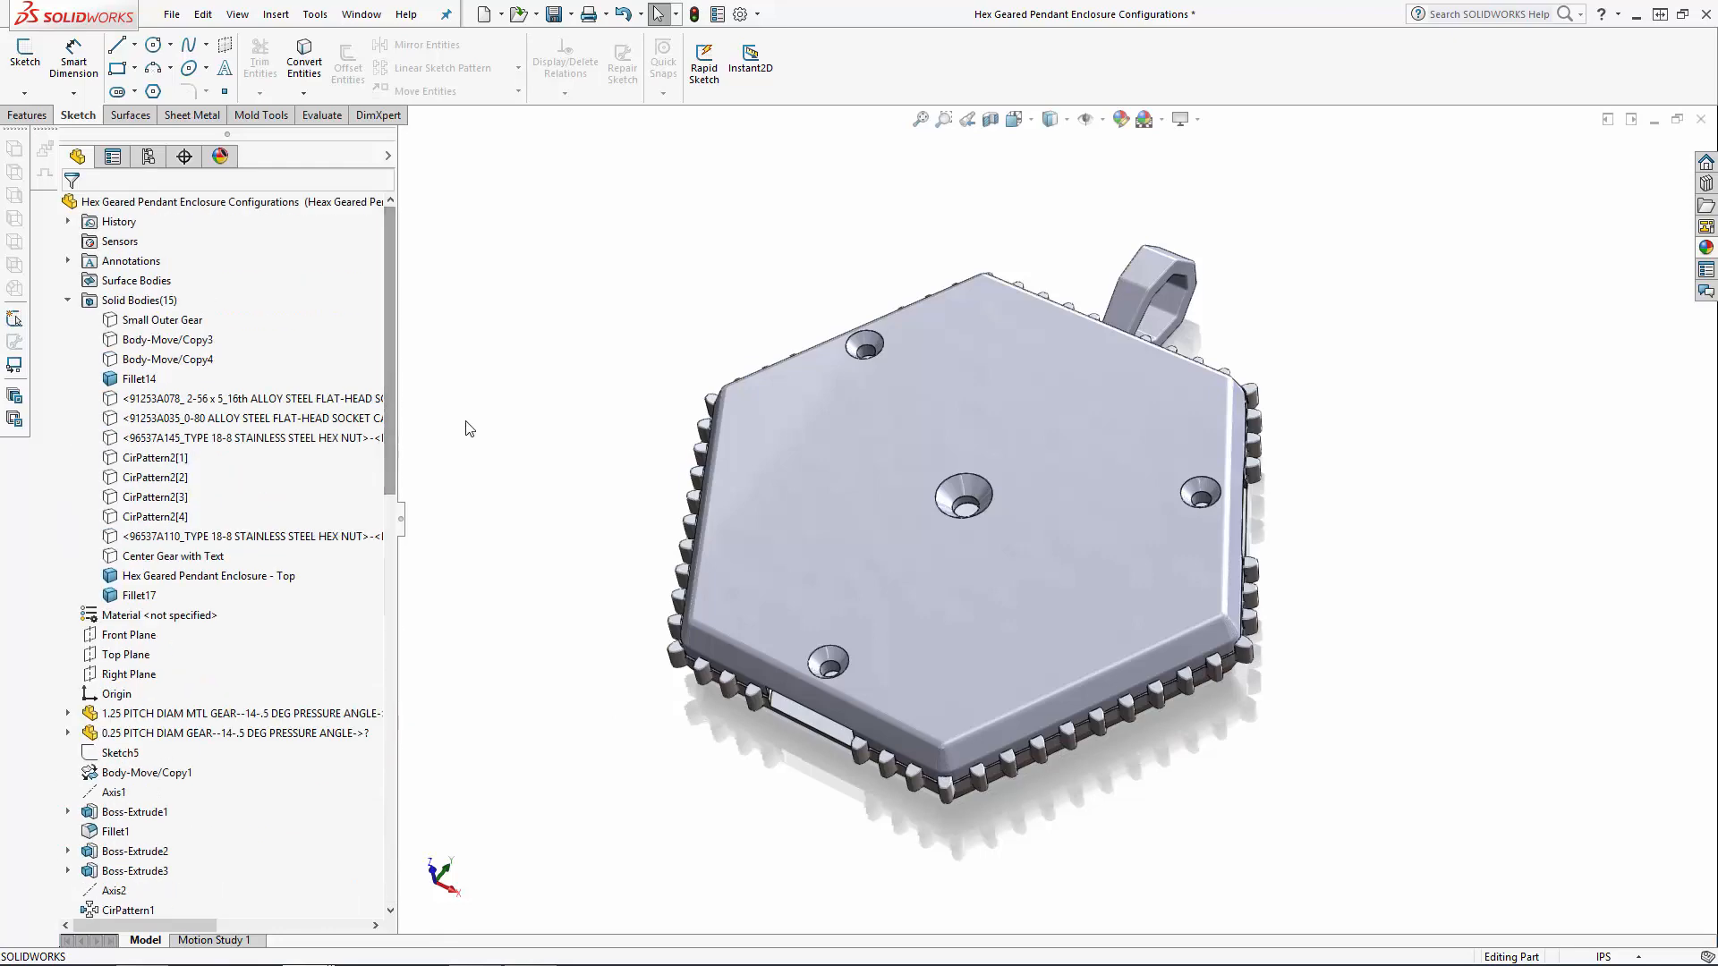
Sketch a horizontal midpoint line on the Front Plane from the centre hole past the hexagon's sides
{"action": "left_click", "coordinate": [130, 635]}
{"action": "left_click", "coordinate": [140, 618]}
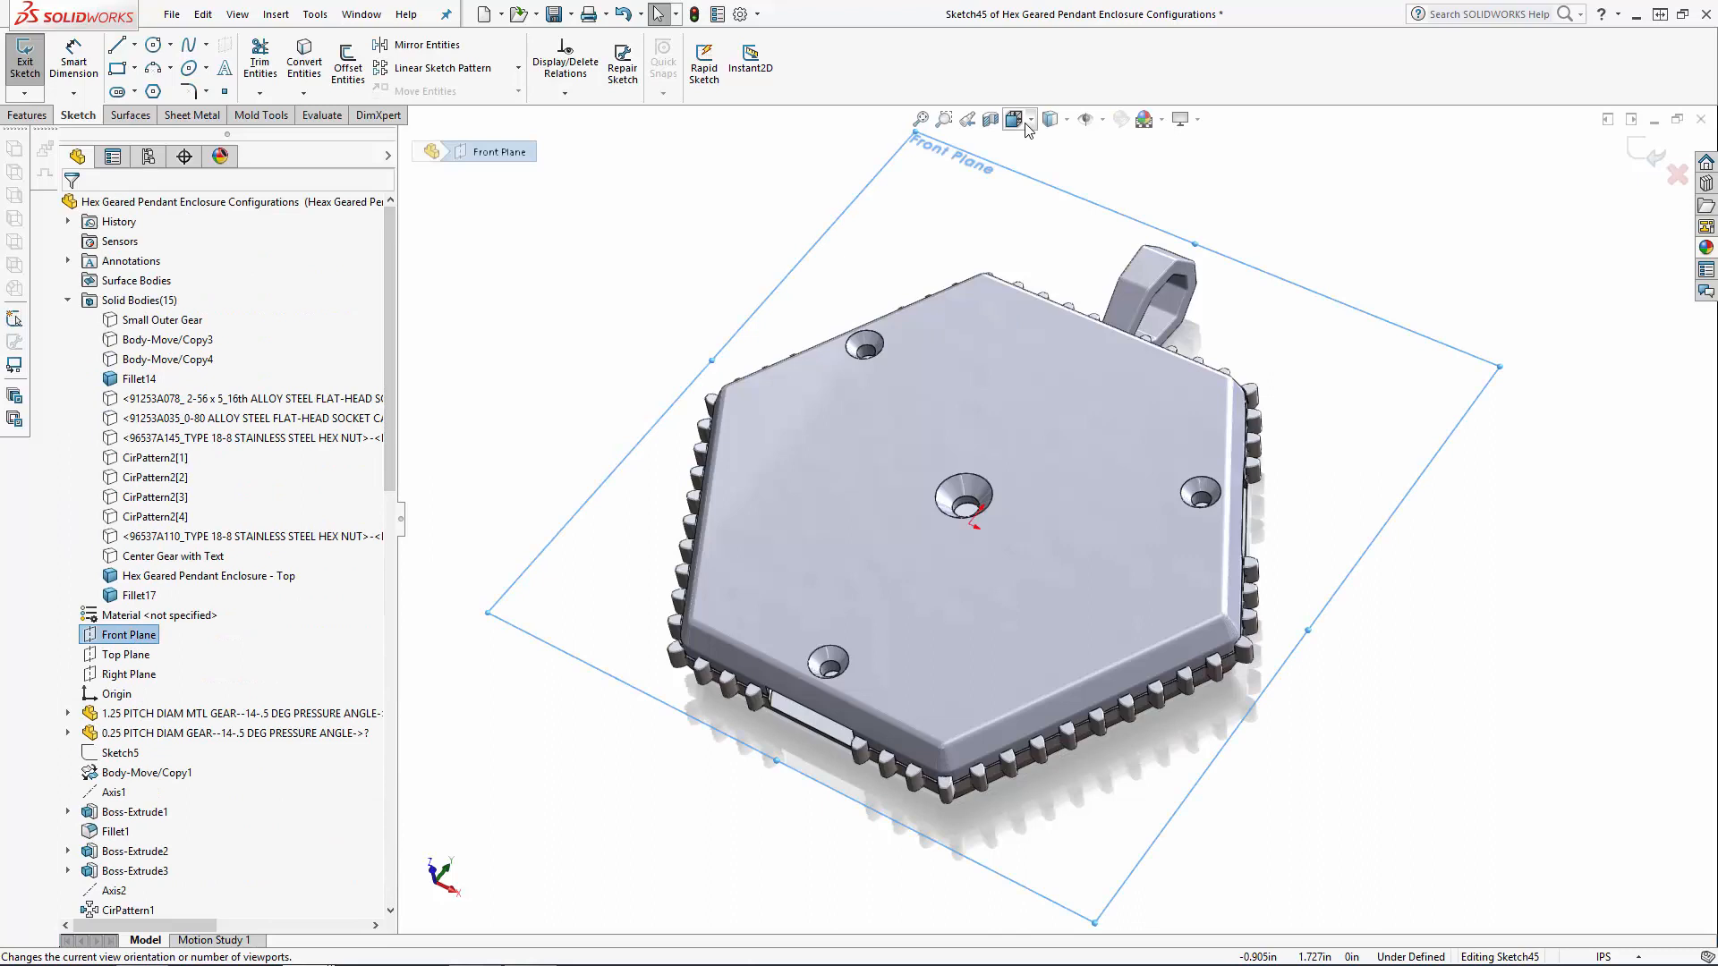
{"action": "left_click", "coordinate": [1013, 118]}
{"action": "left_click", "coordinate": [1115, 246]}
{"action": "left_click", "coordinate": [1055, 524]}
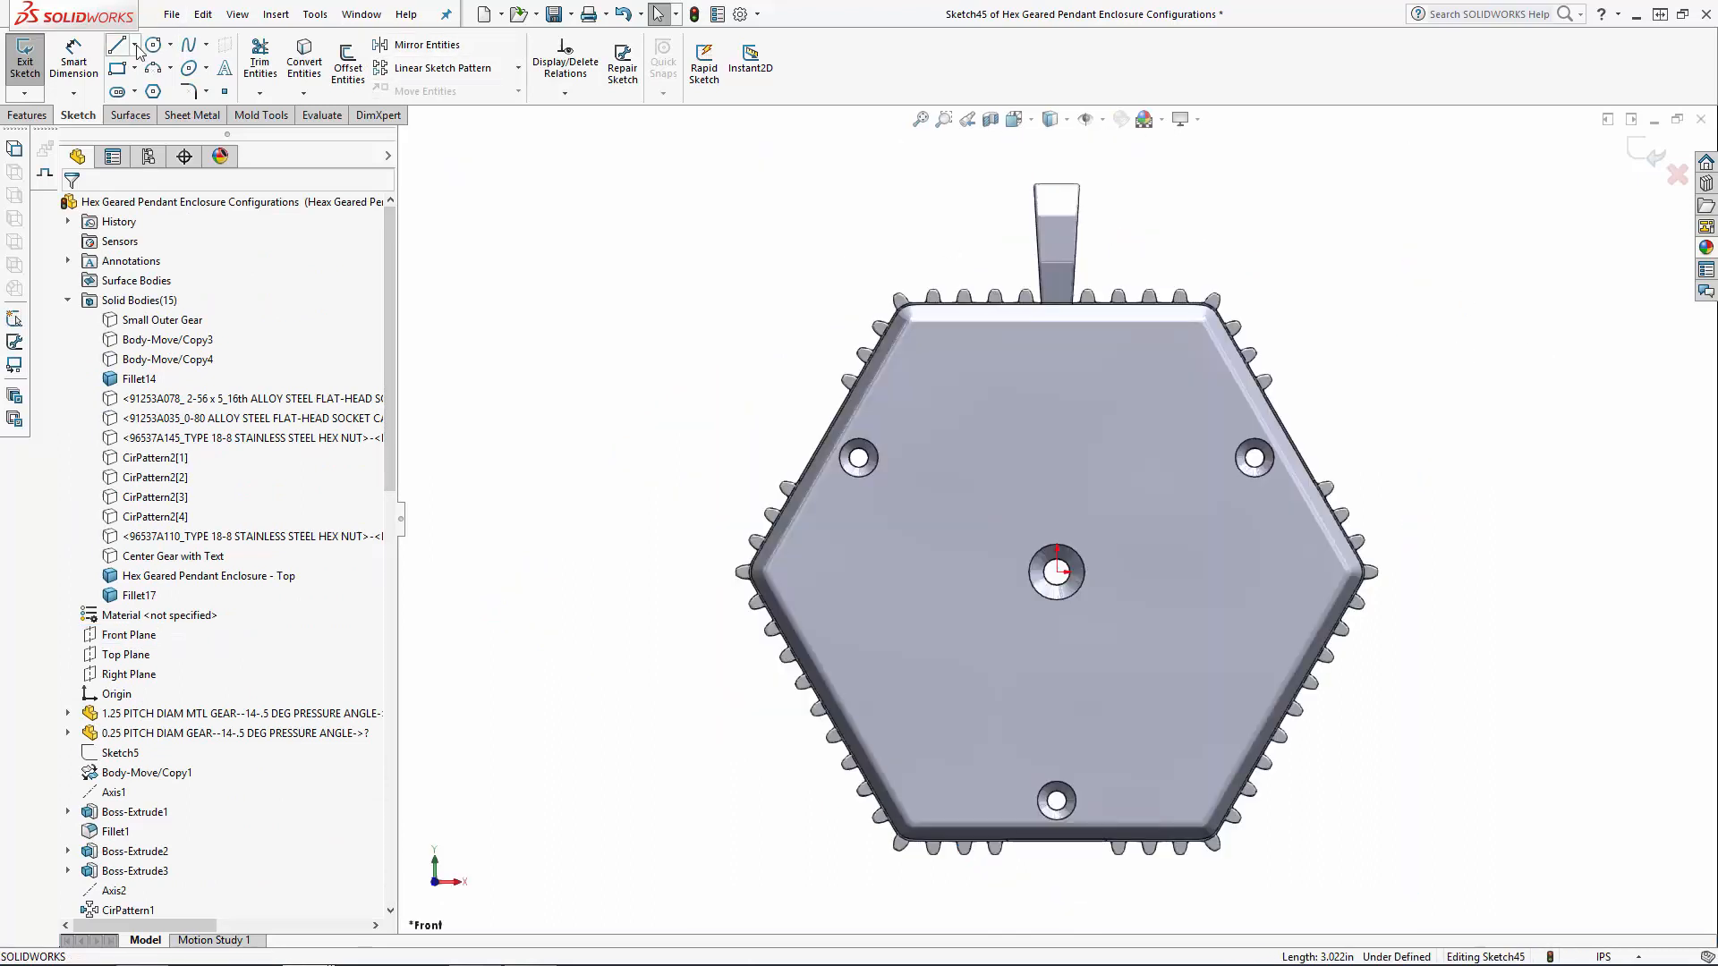
{"action": "left_click", "coordinate": [134, 45]}
{"action": "left_click", "coordinate": [161, 114]}
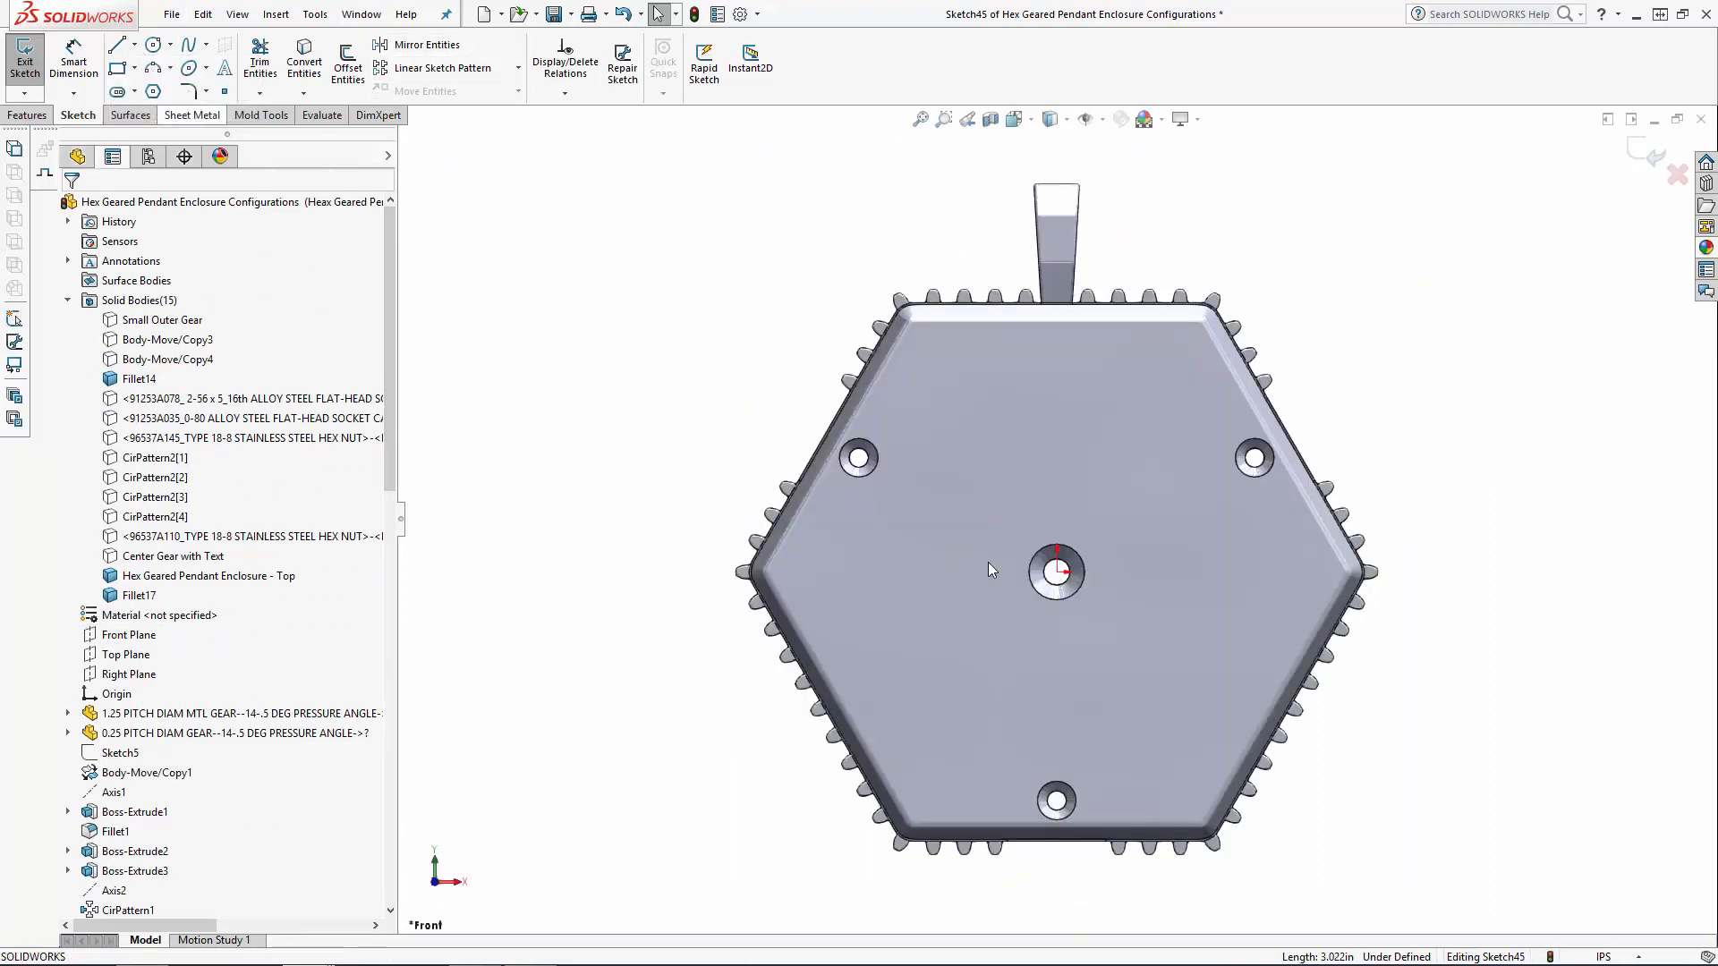
{"action": "left_click", "coordinate": [1058, 573]}
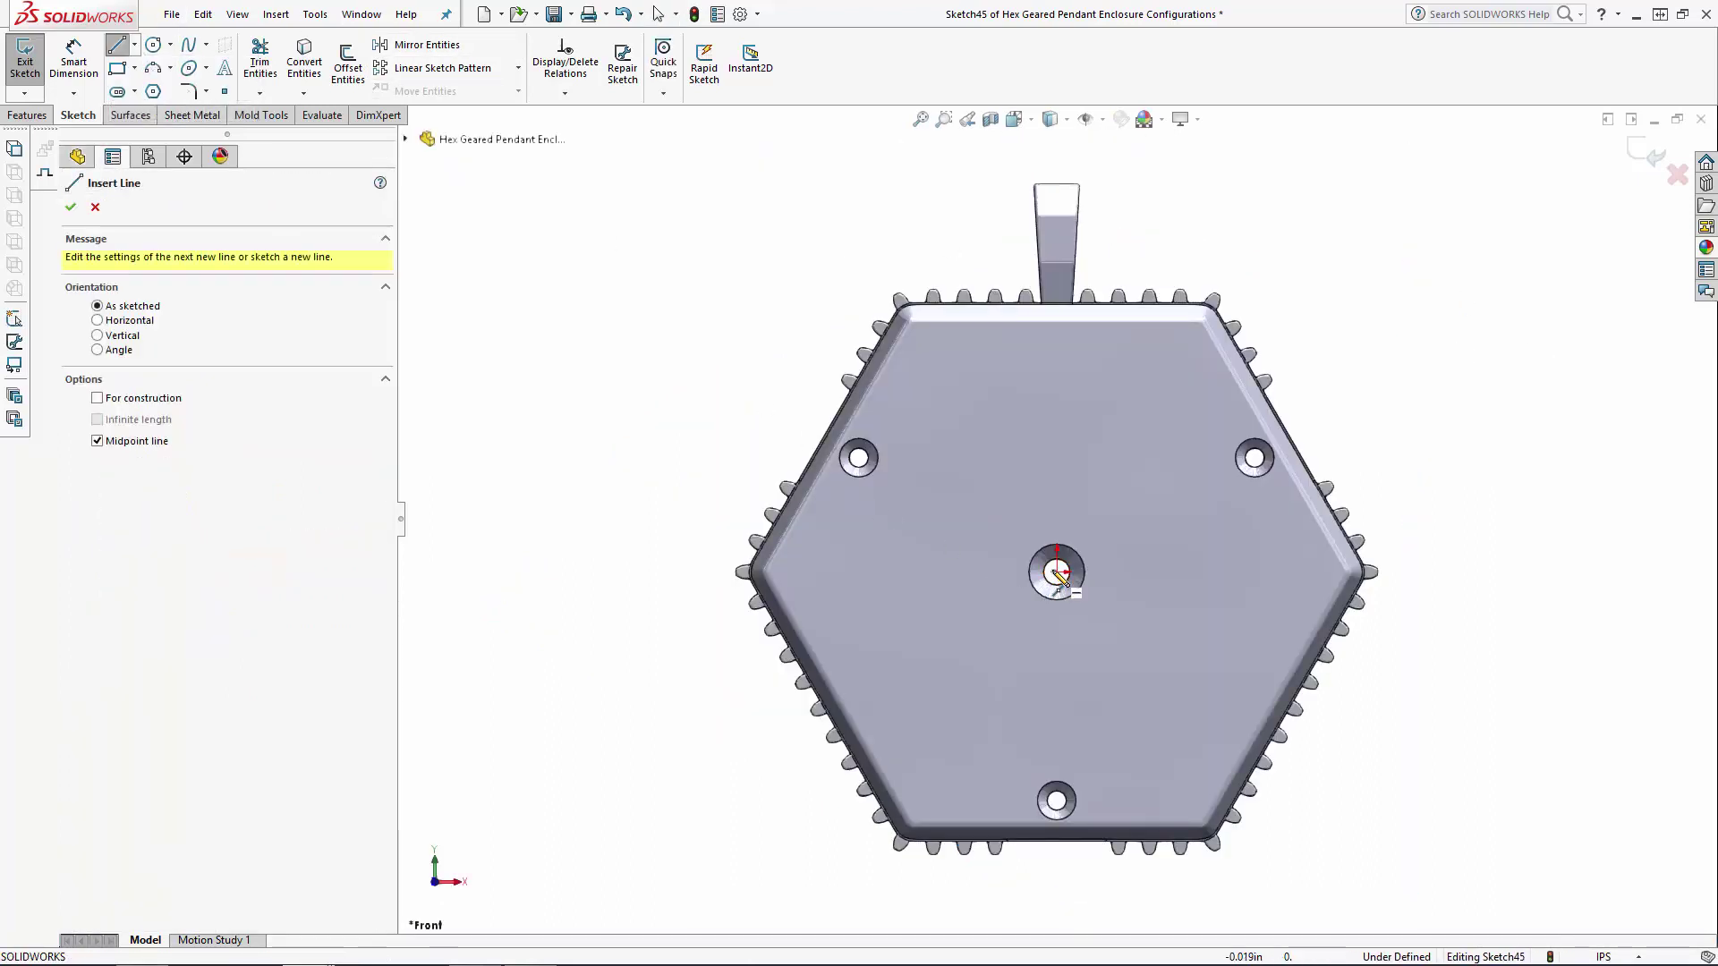
{"action": "left_click", "coordinate": [1487, 572]}
{"action": "key", "text": "Escape"}
{"action": "left_click", "coordinate": [1472, 573]}
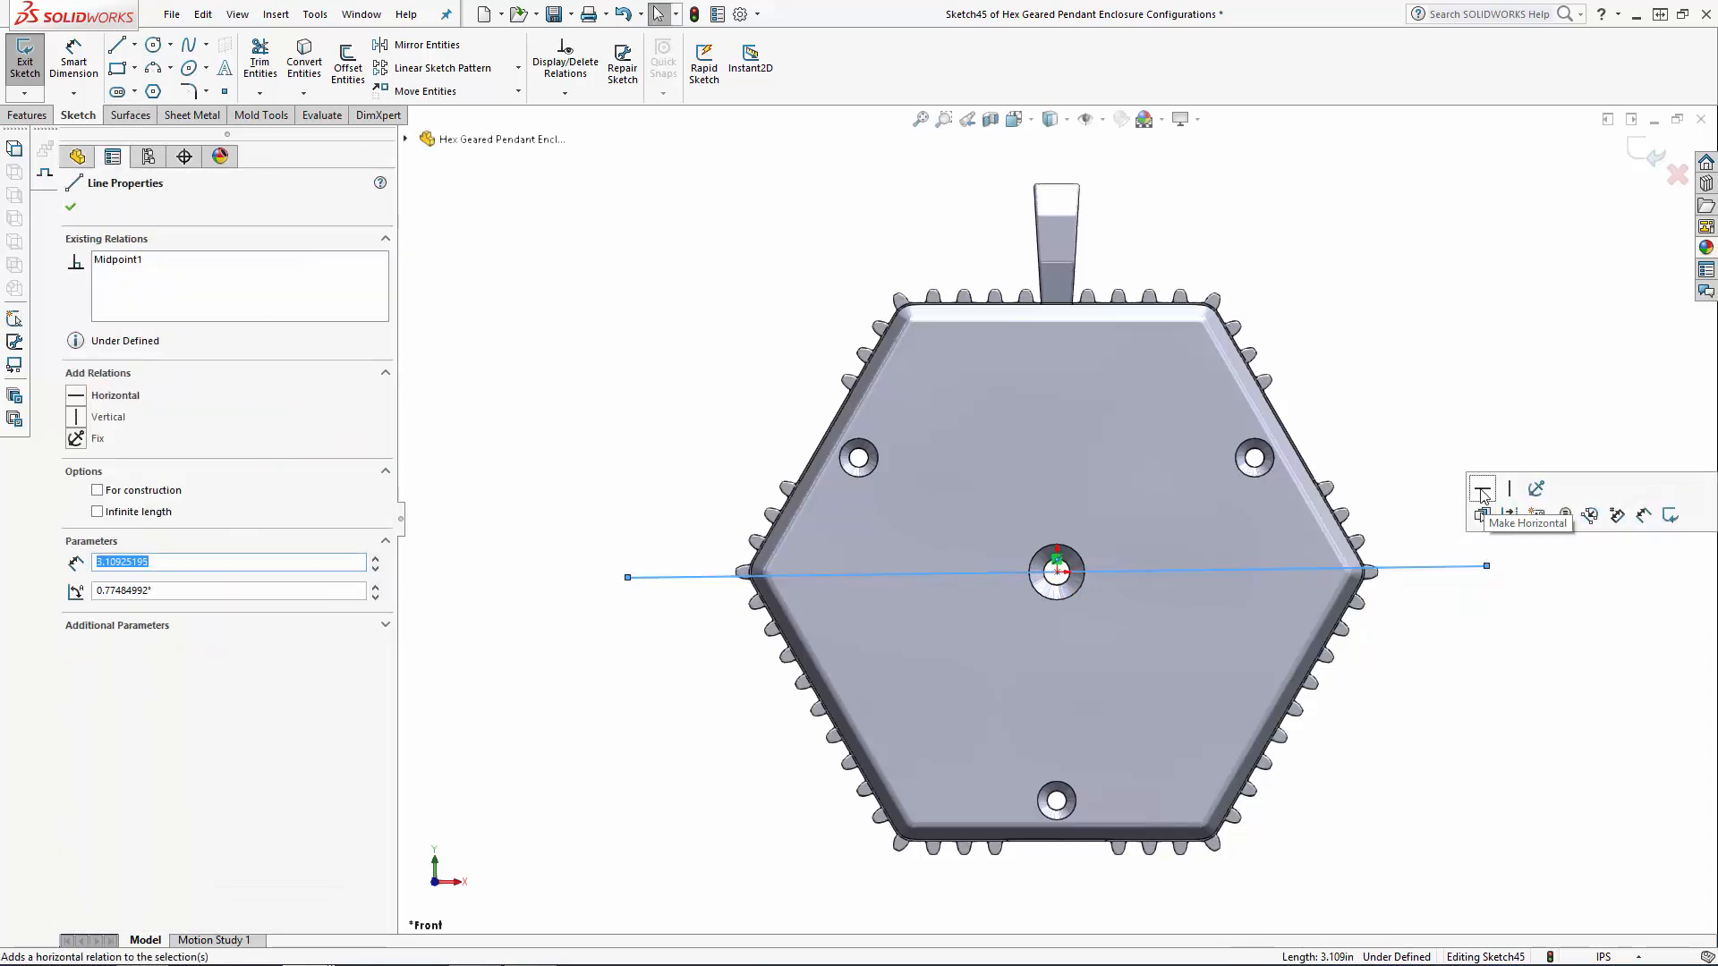
{"action": "key", "text": "Escape"}
Dimension the line to 5.00 in, exit the sketch and view the pendant in 3D
{"action": "left_click", "coordinate": [72, 61]}
{"action": "left_click", "coordinate": [685, 579]}
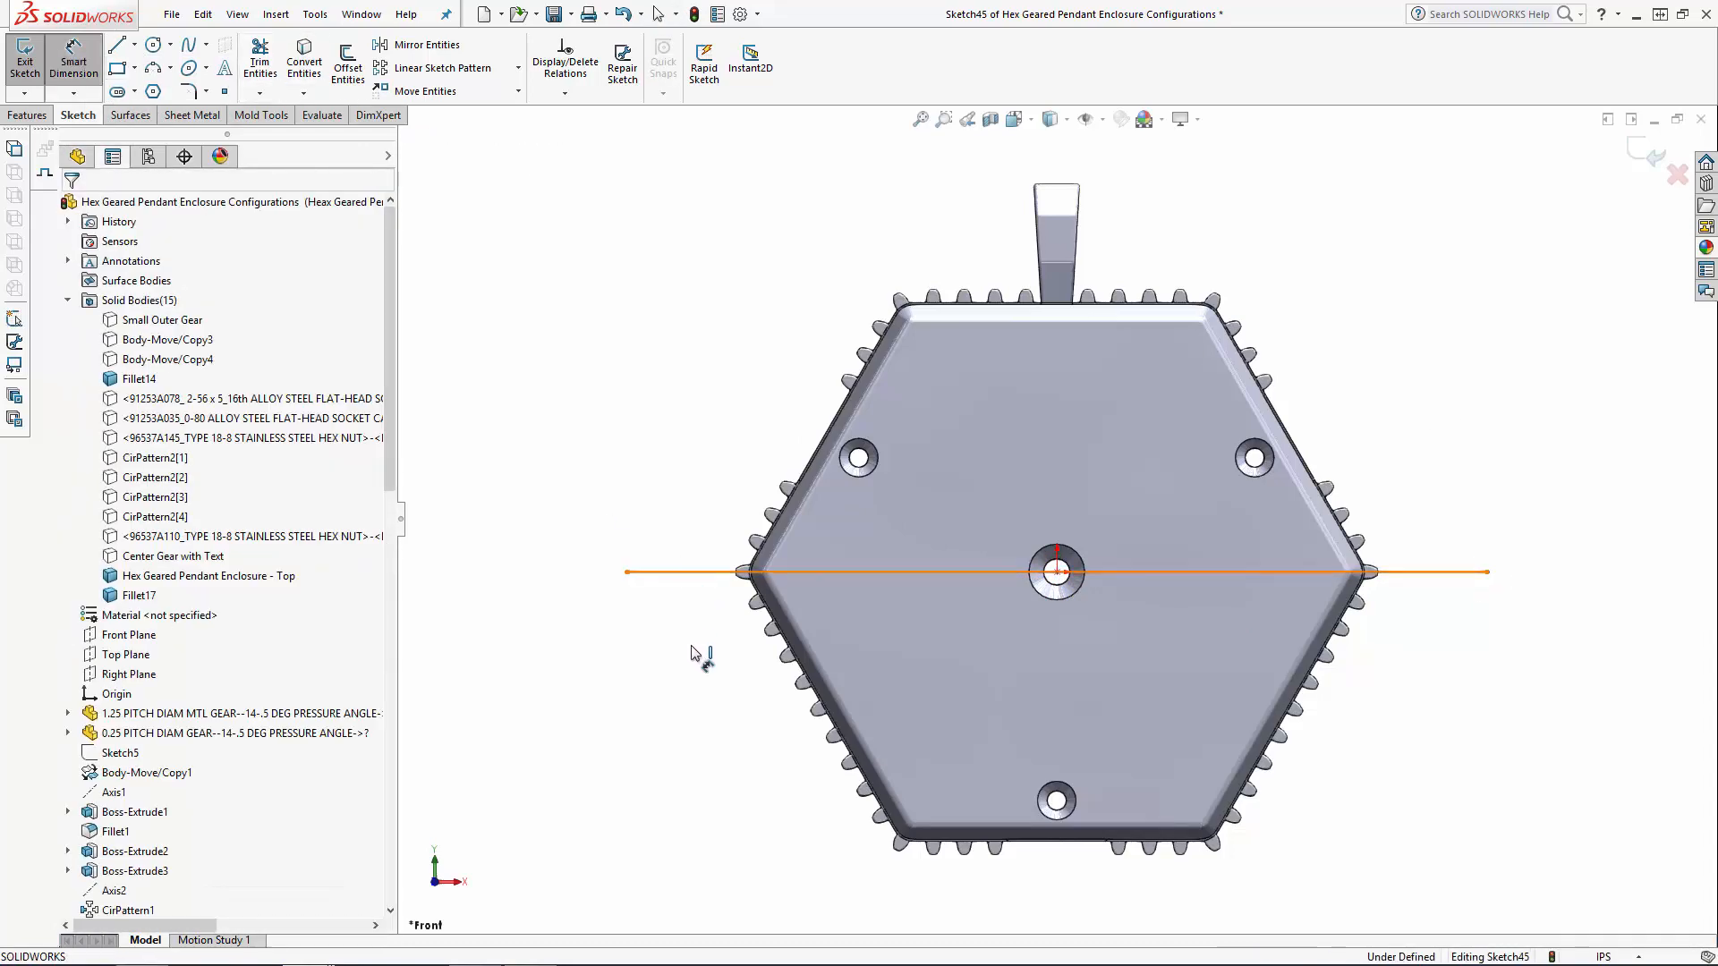
{"action": "left_click", "coordinate": [695, 645]}
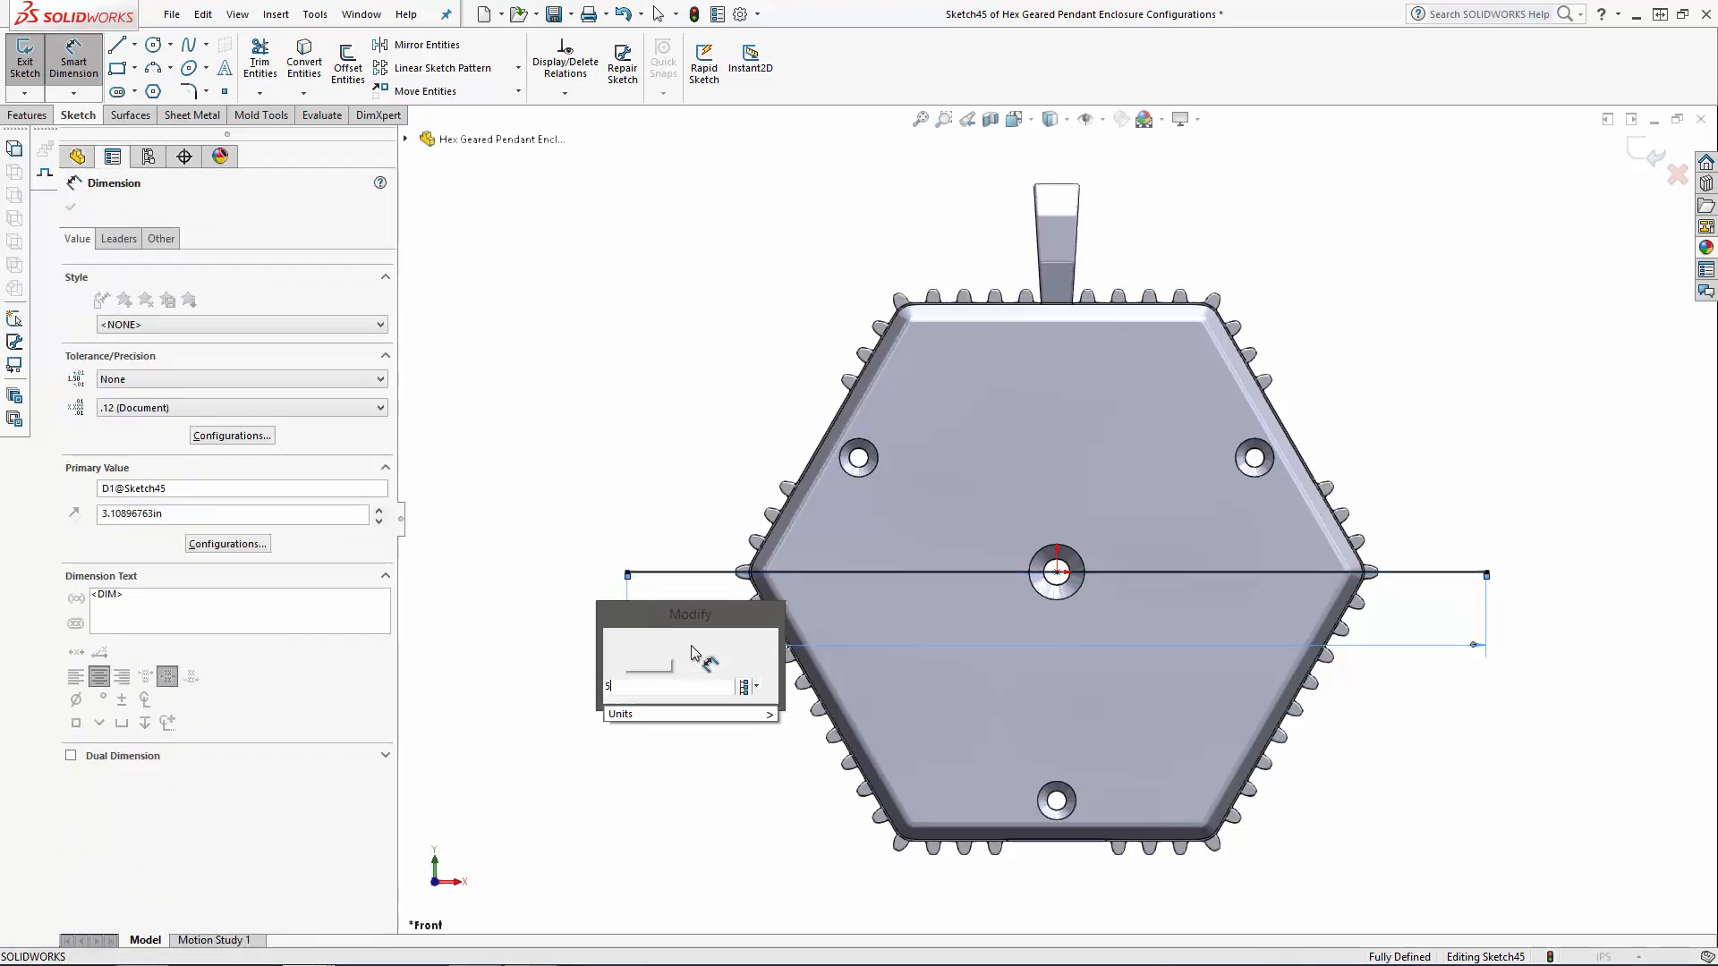
{"action": "type", "text": "5"}
{"action": "key", "text": "Return"}
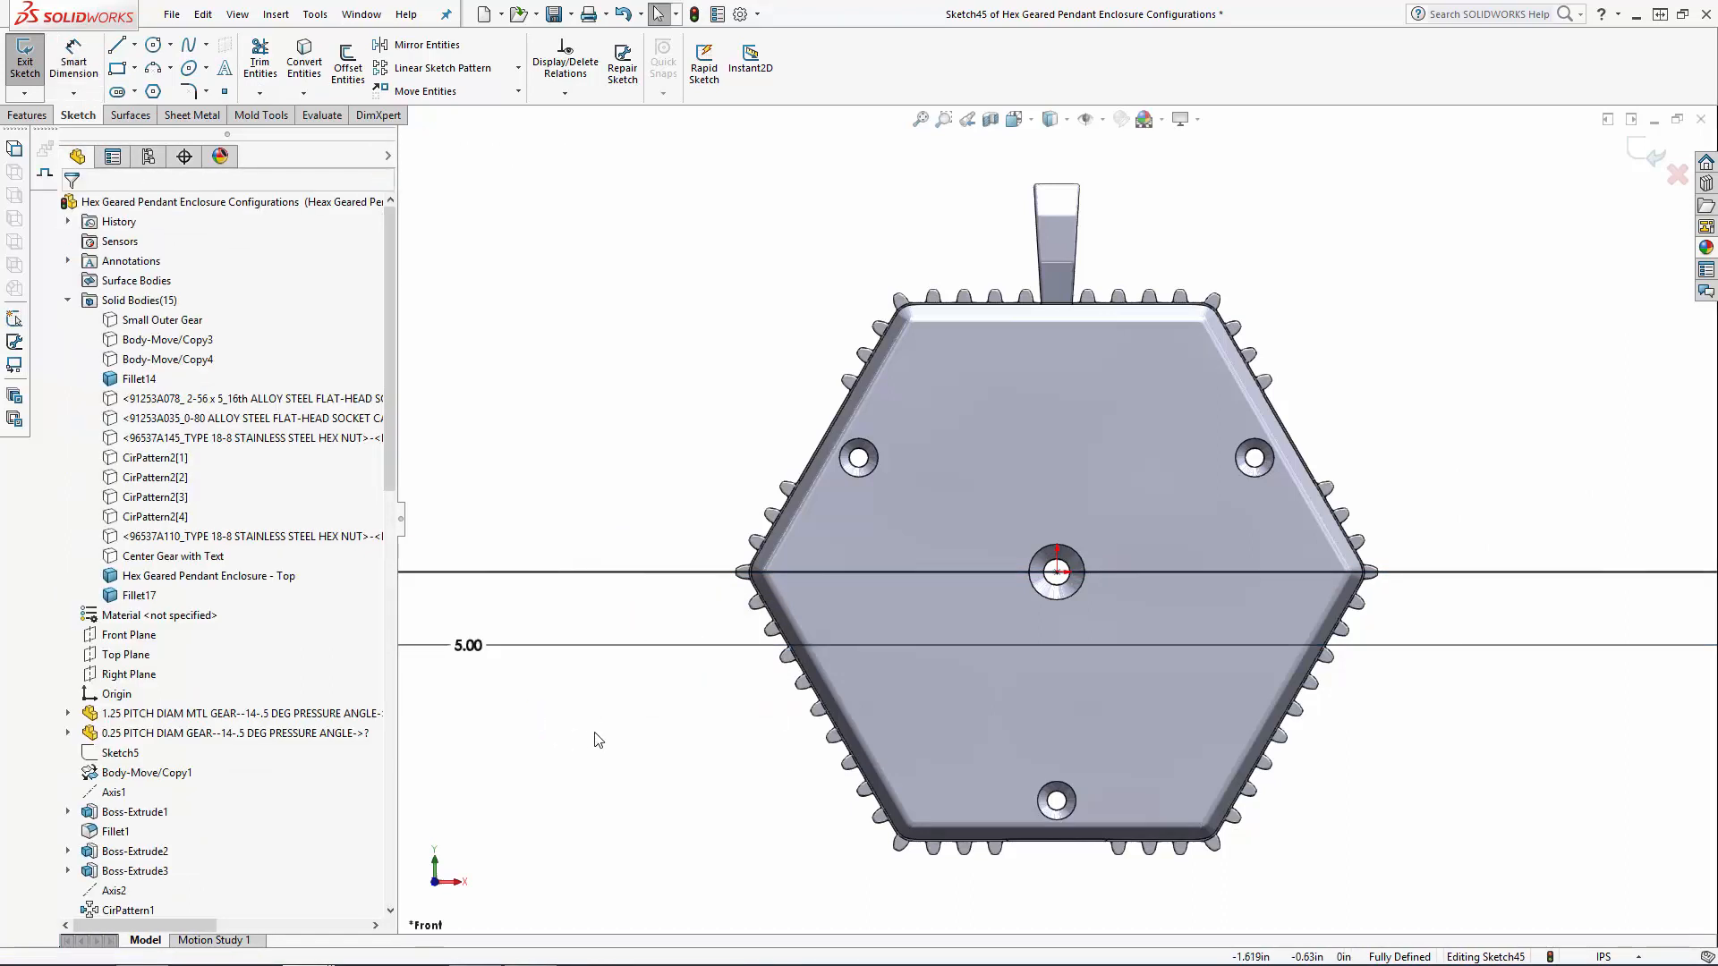
{"action": "left_click", "coordinate": [1648, 157]}
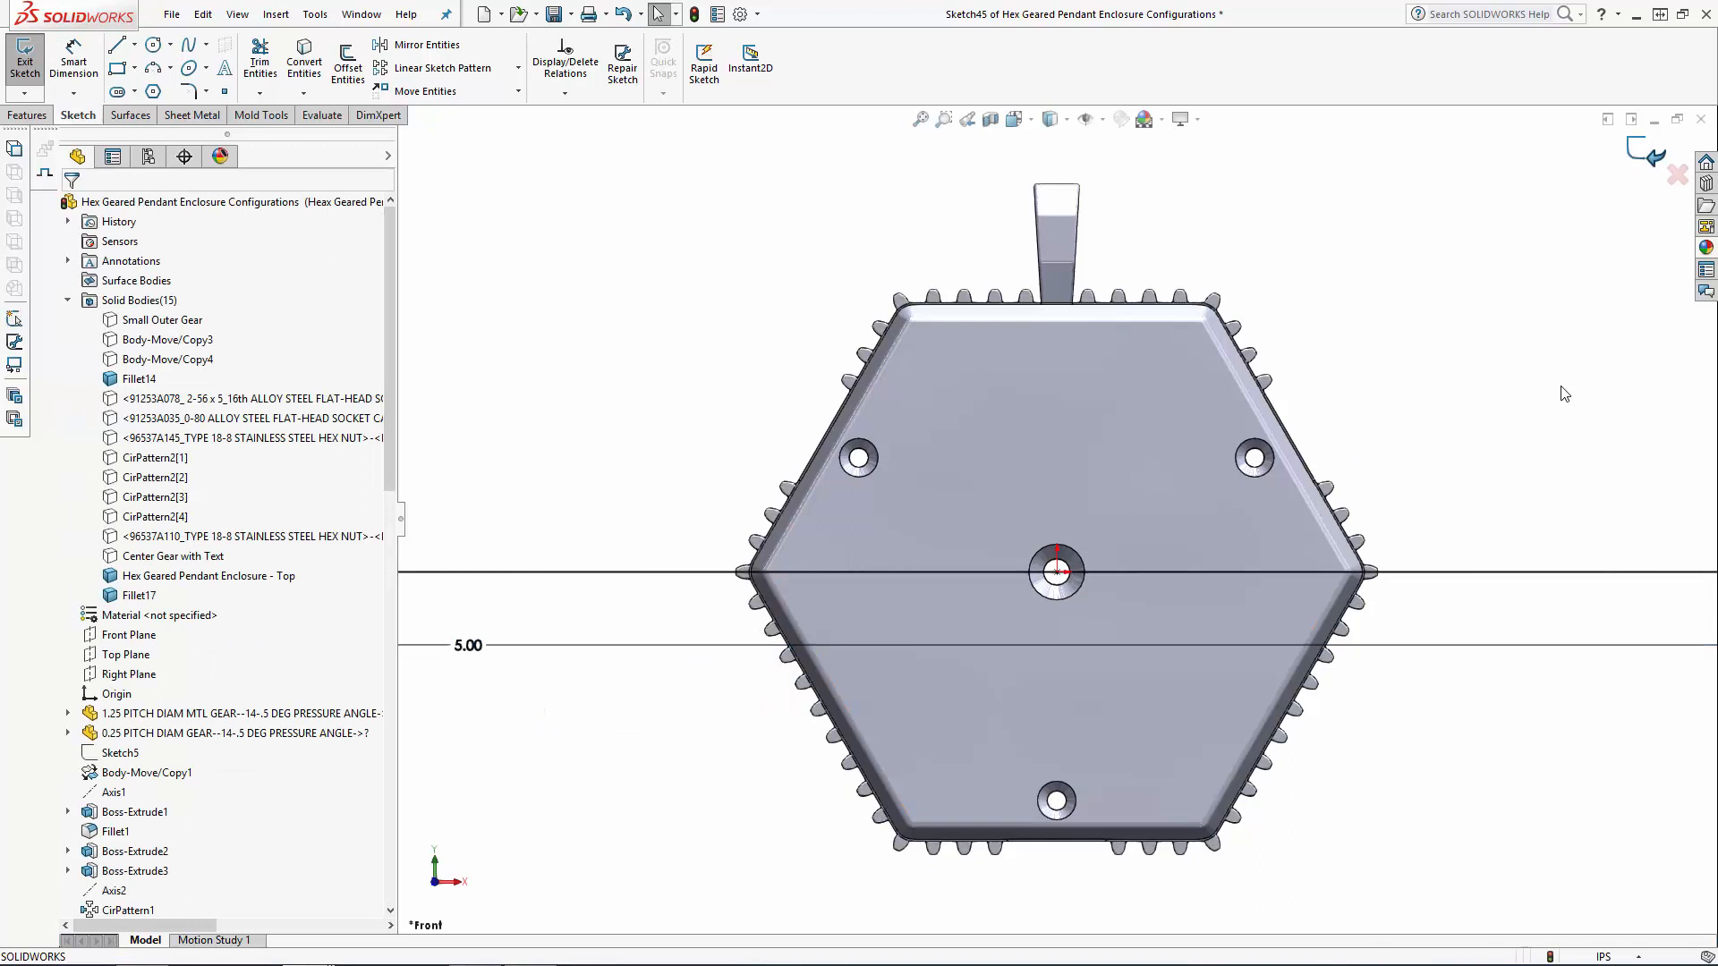
{"action": "key", "text": "f"}
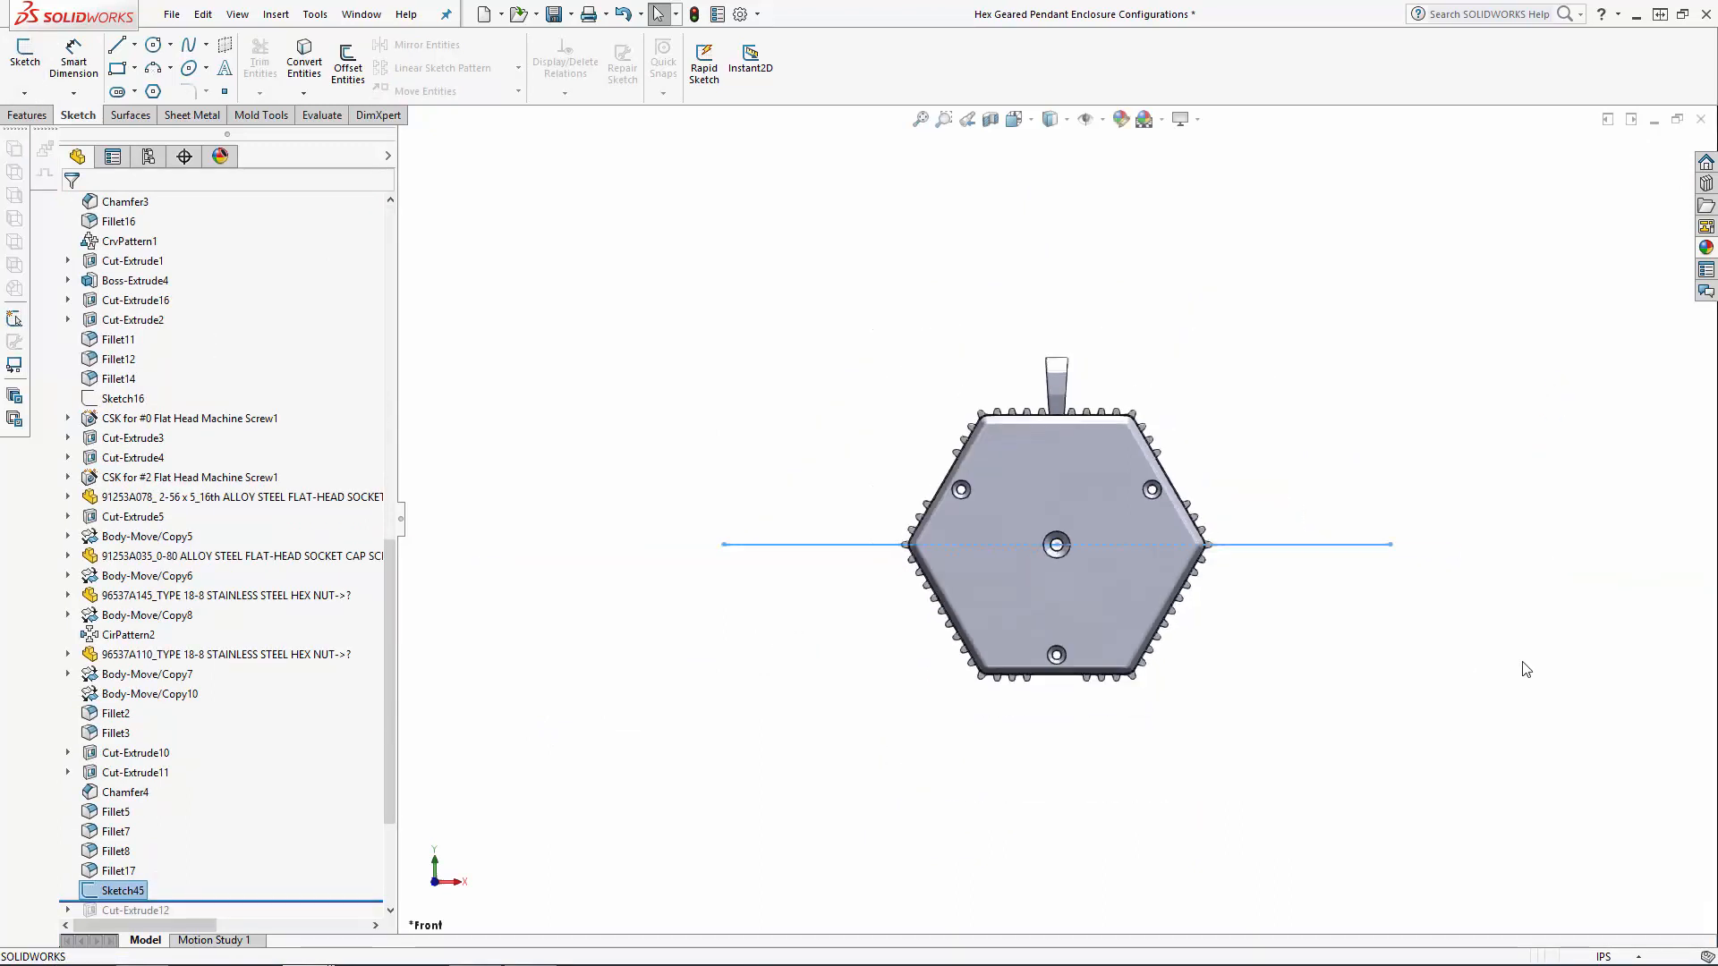
{"action": "middle_click_drag", "start_coordinate": [1523, 668], "coordinate": [1198, 522]}
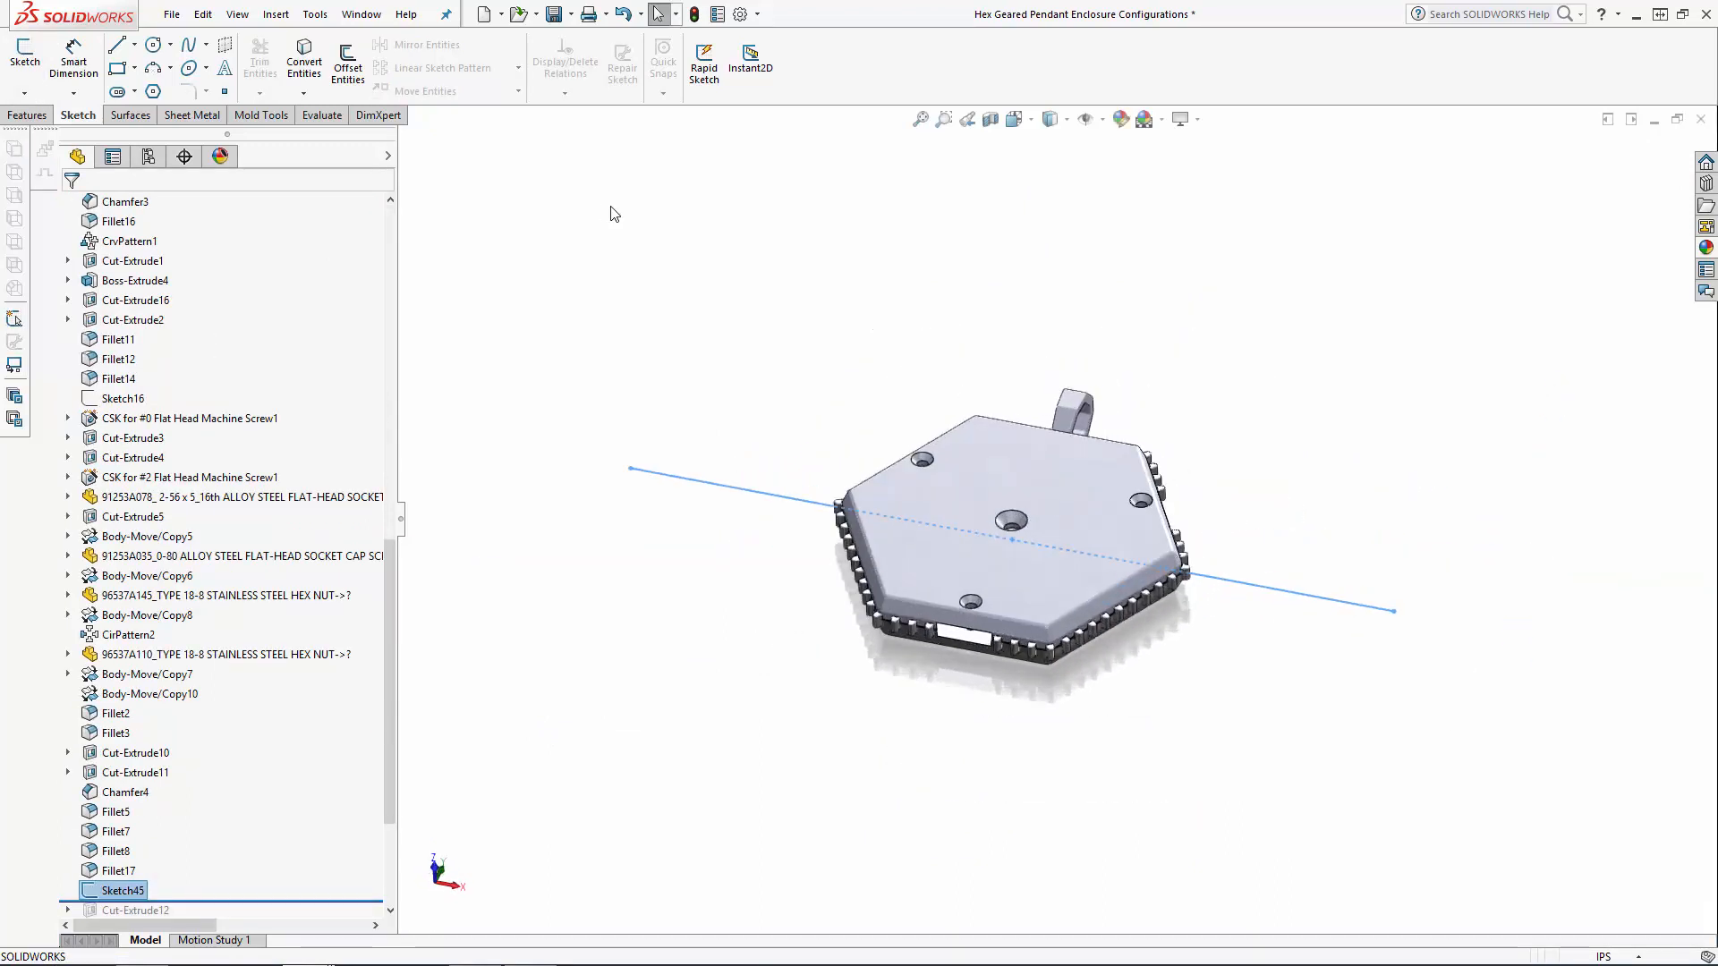
Start a Split feature using Sketch45 as the trim tool and preview the pieces
{"action": "left_click", "coordinate": [276, 13]}
{"action": "mouse_move", "coordinate": [307, 84]}
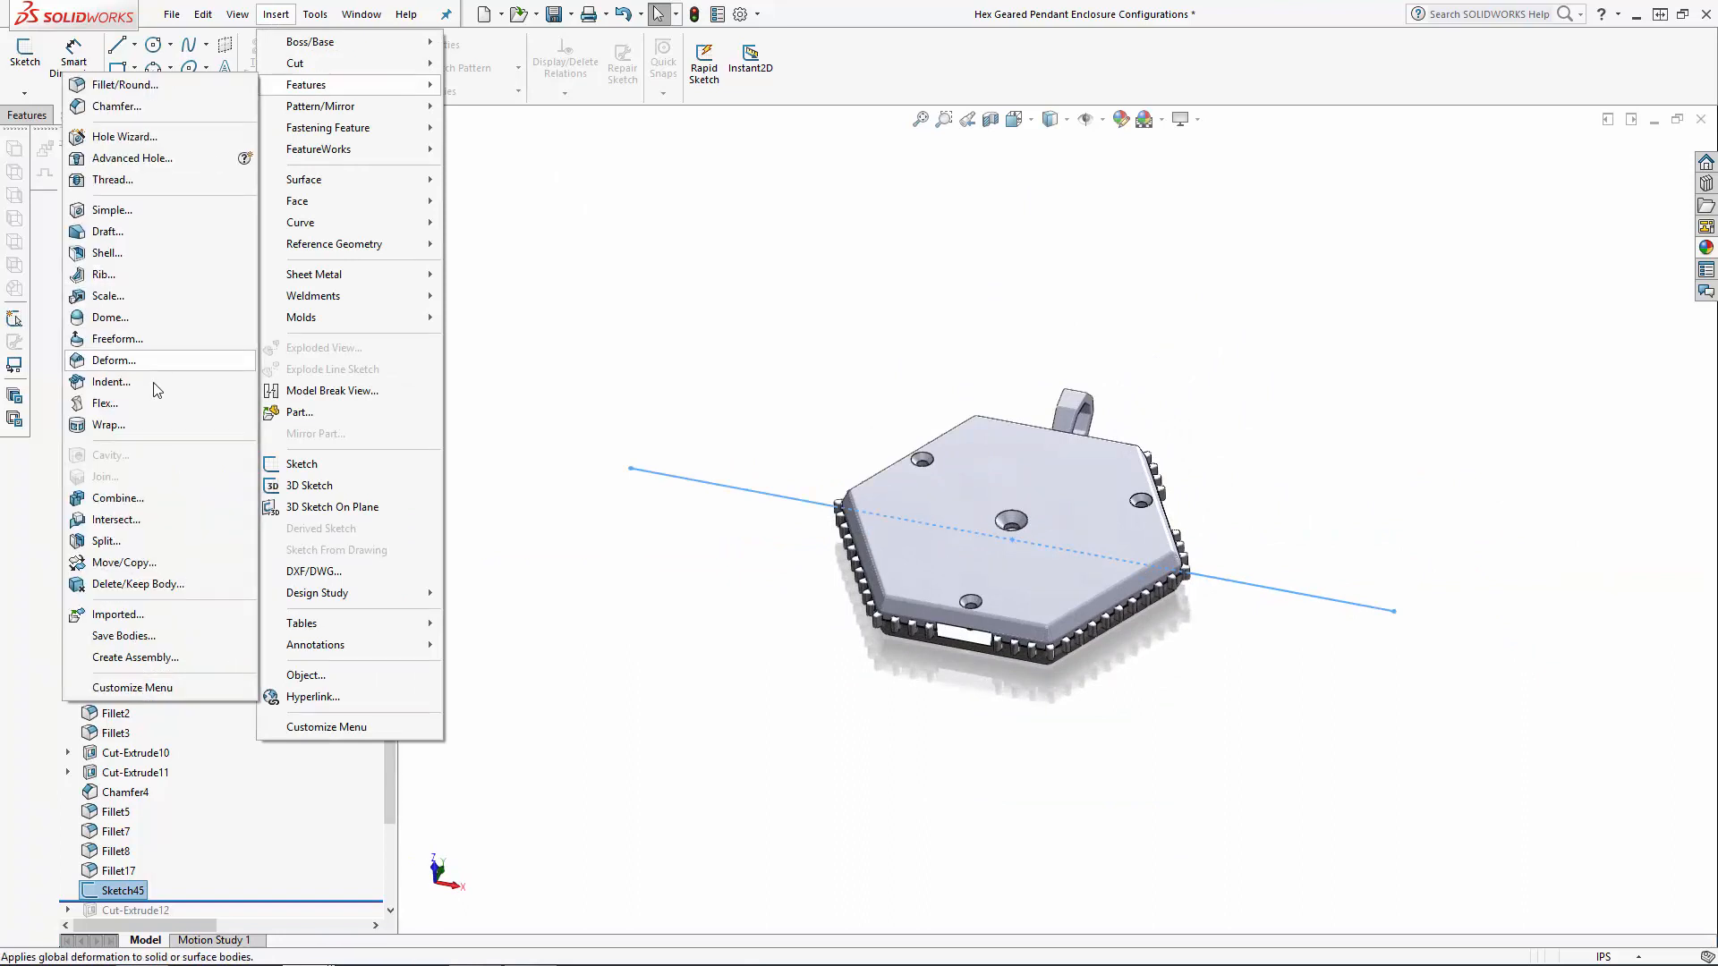
{"action": "left_click", "coordinate": [120, 543]}
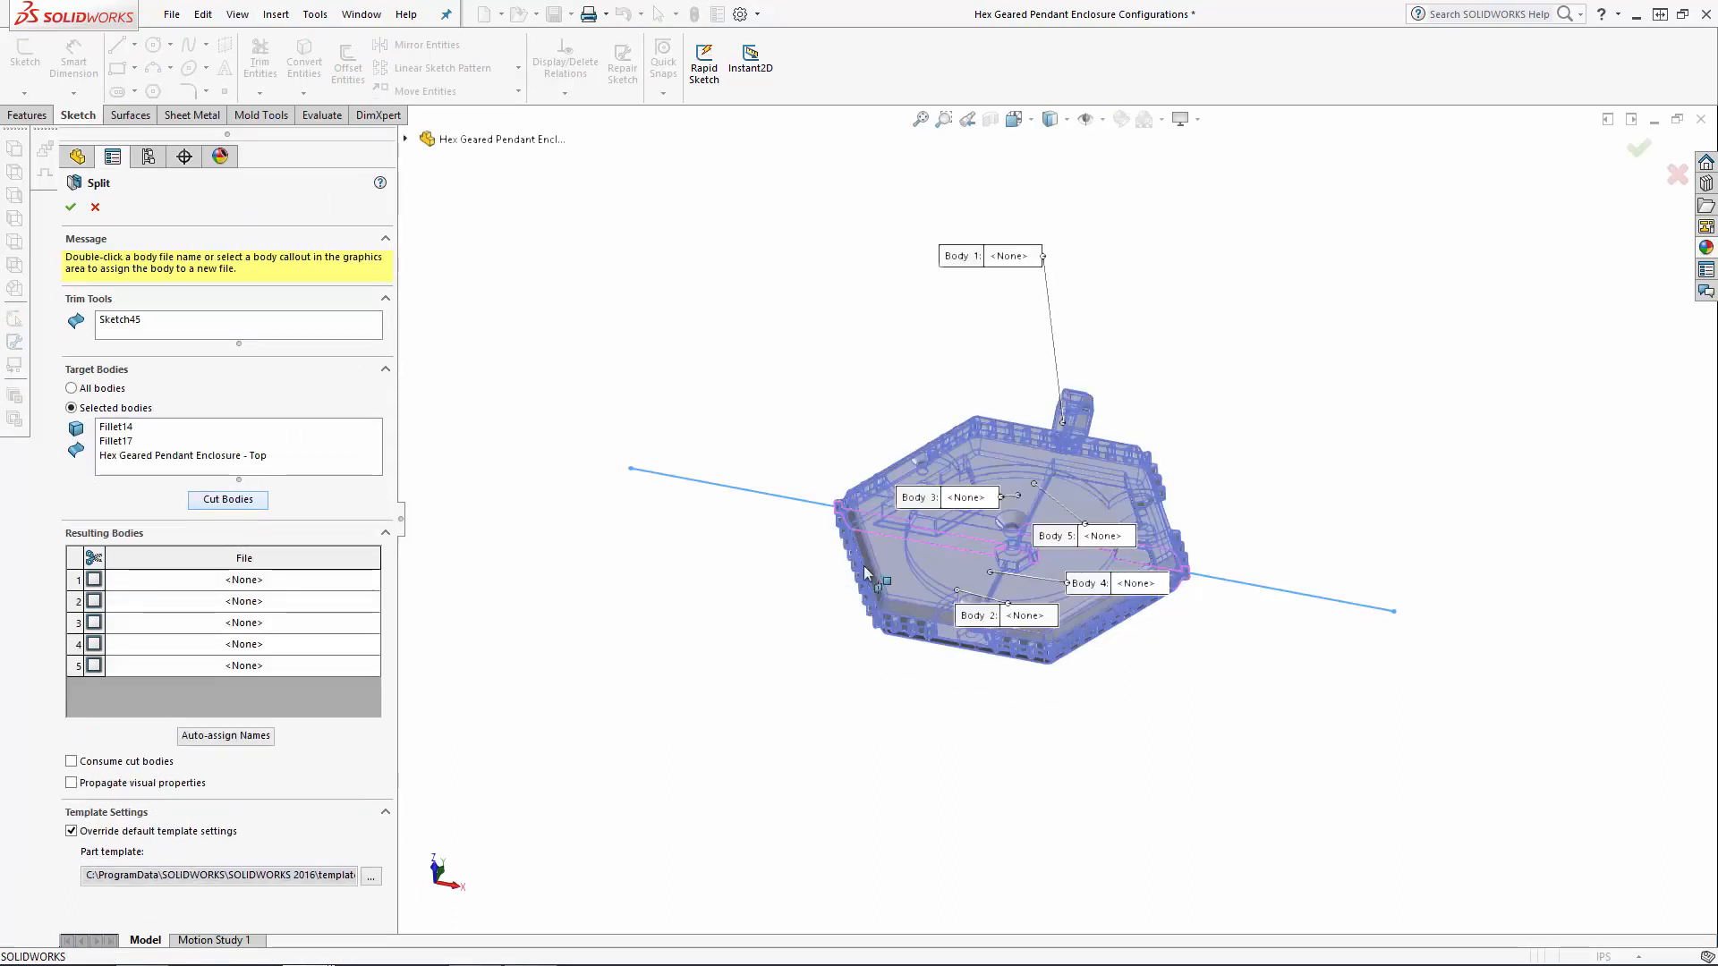
{"action": "left_click", "coordinate": [899, 564]}
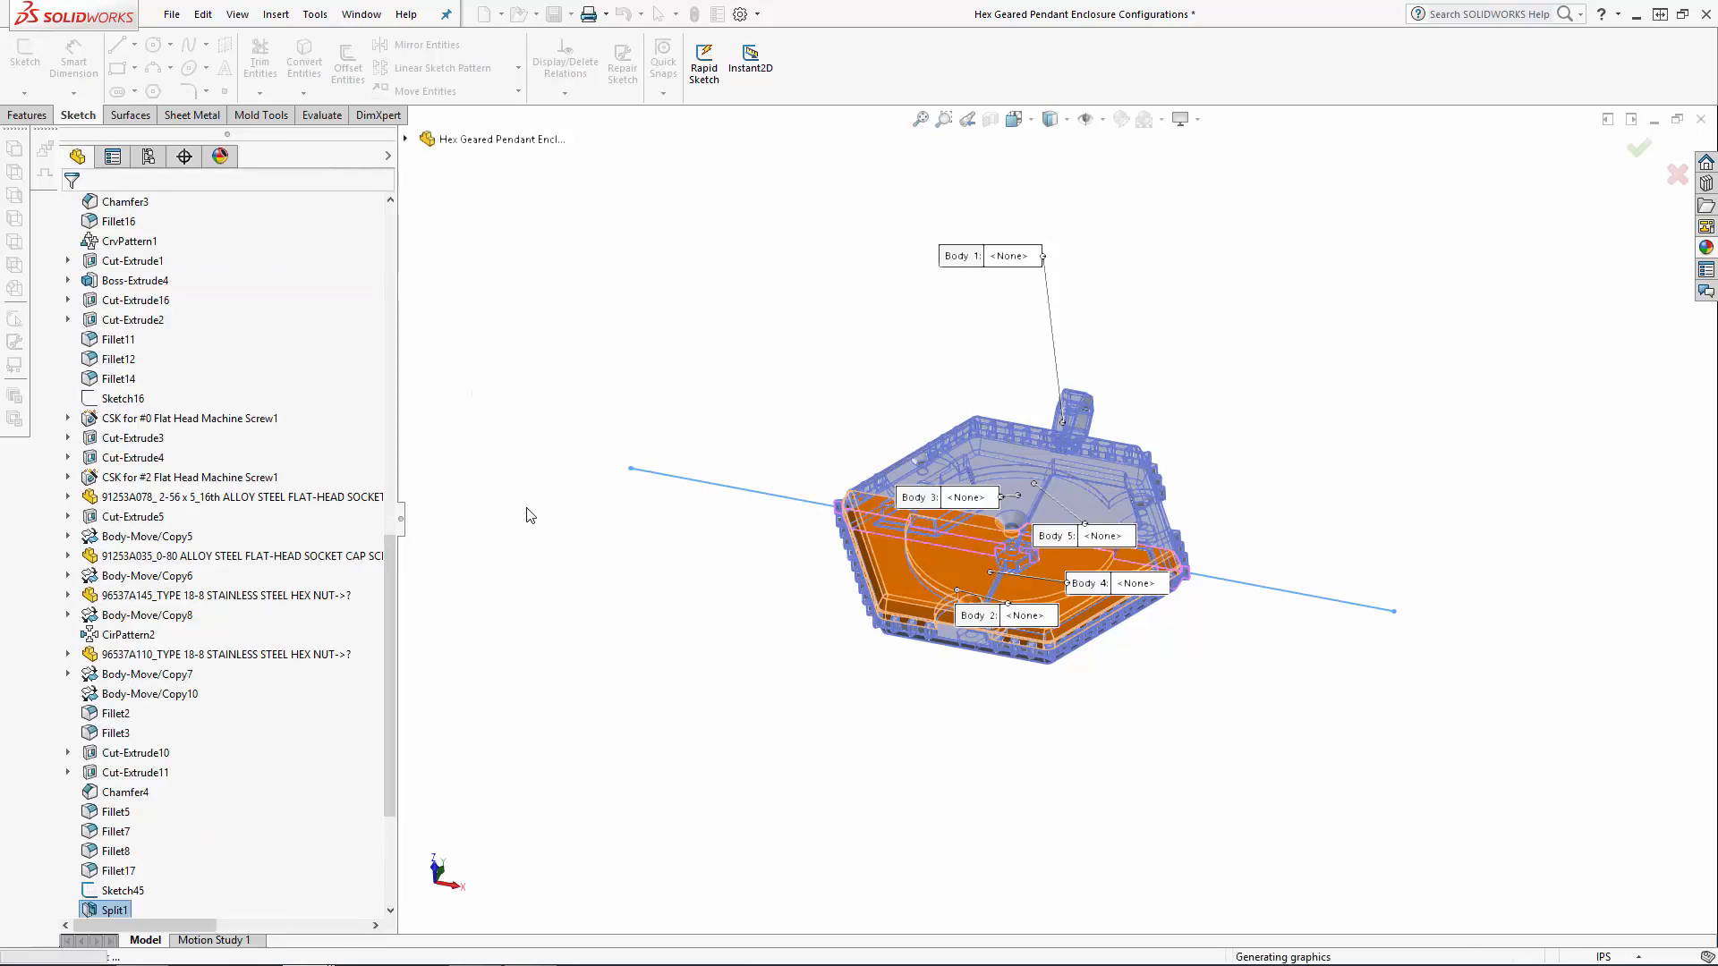
{"action": "left_click", "coordinate": [689, 499]}
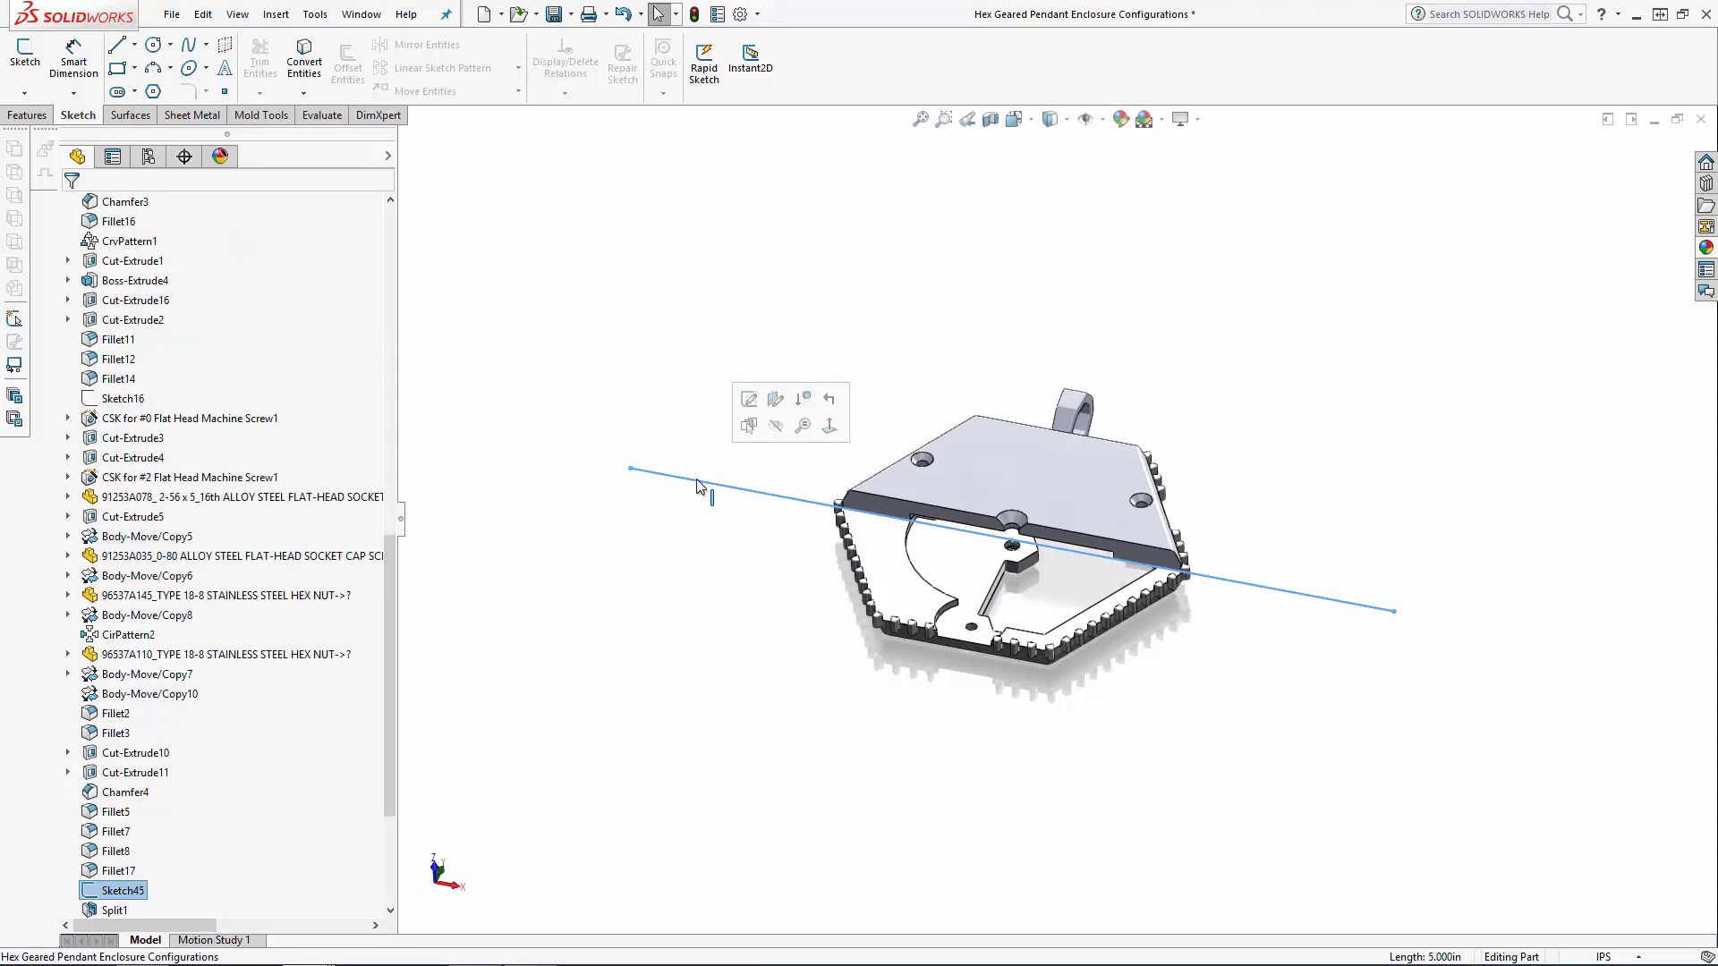
Split the enclosure along the line, consuming the cut-off halves, and confirm
{"action": "left_click", "coordinate": [275, 14]}
{"action": "mouse_move", "coordinate": [306, 85]}
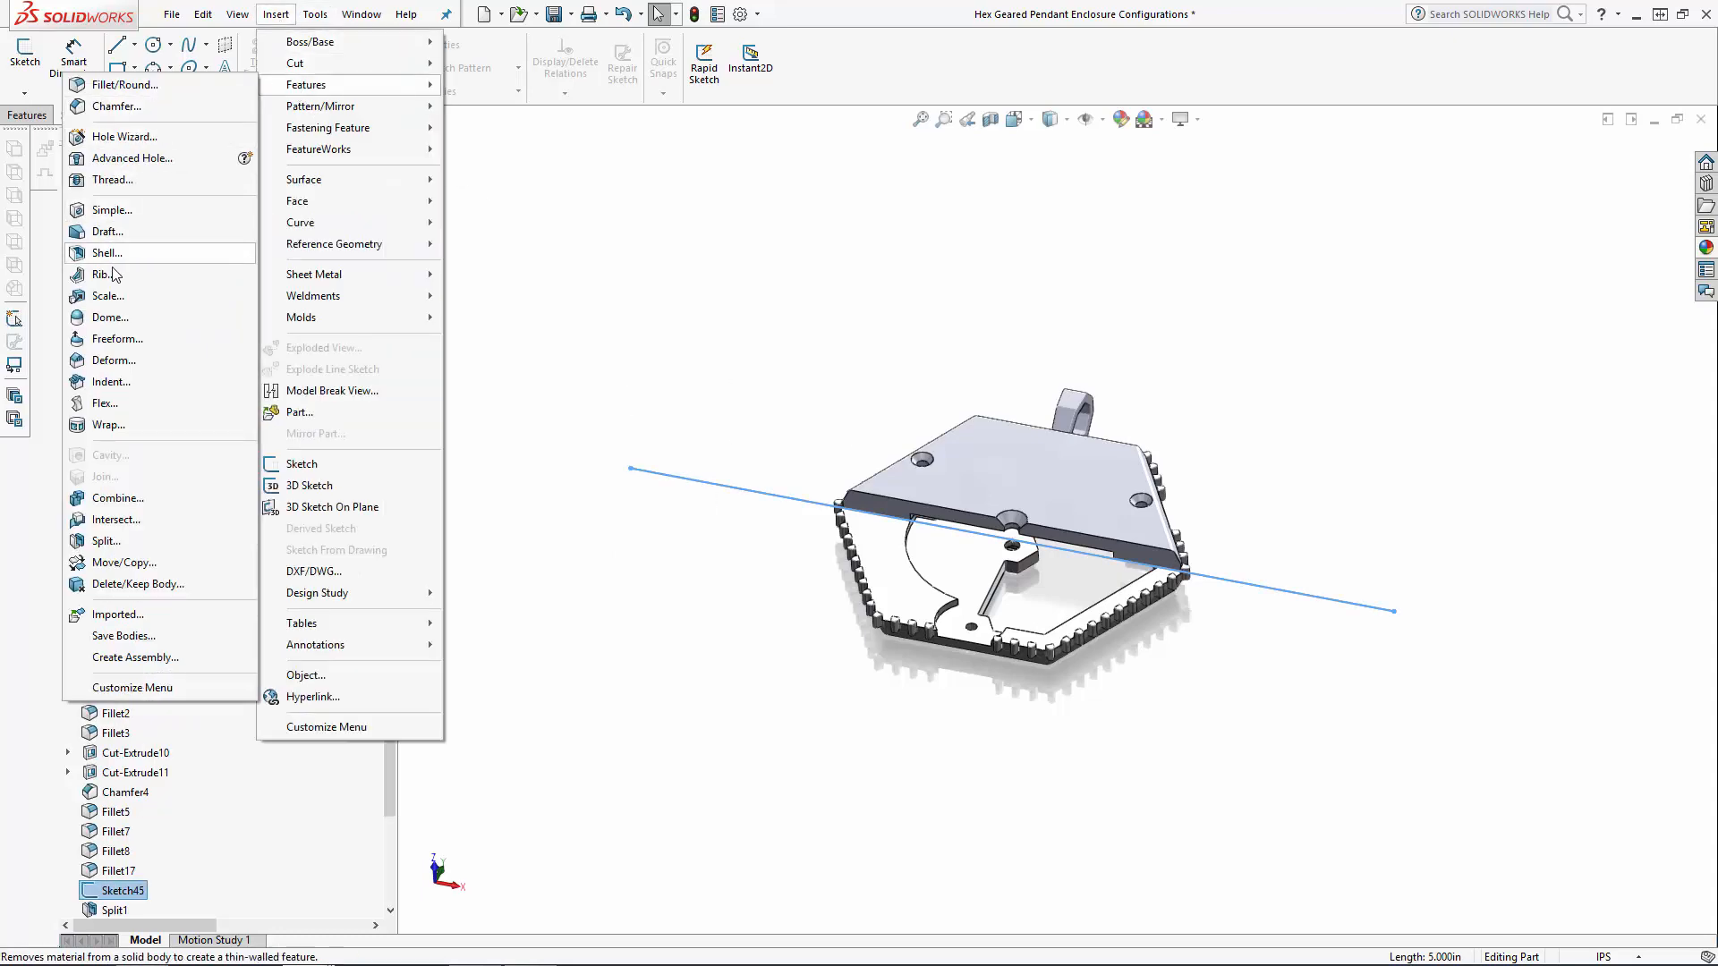
{"action": "left_click", "coordinate": [162, 485]}
{"action": "left_click", "coordinate": [223, 496]}
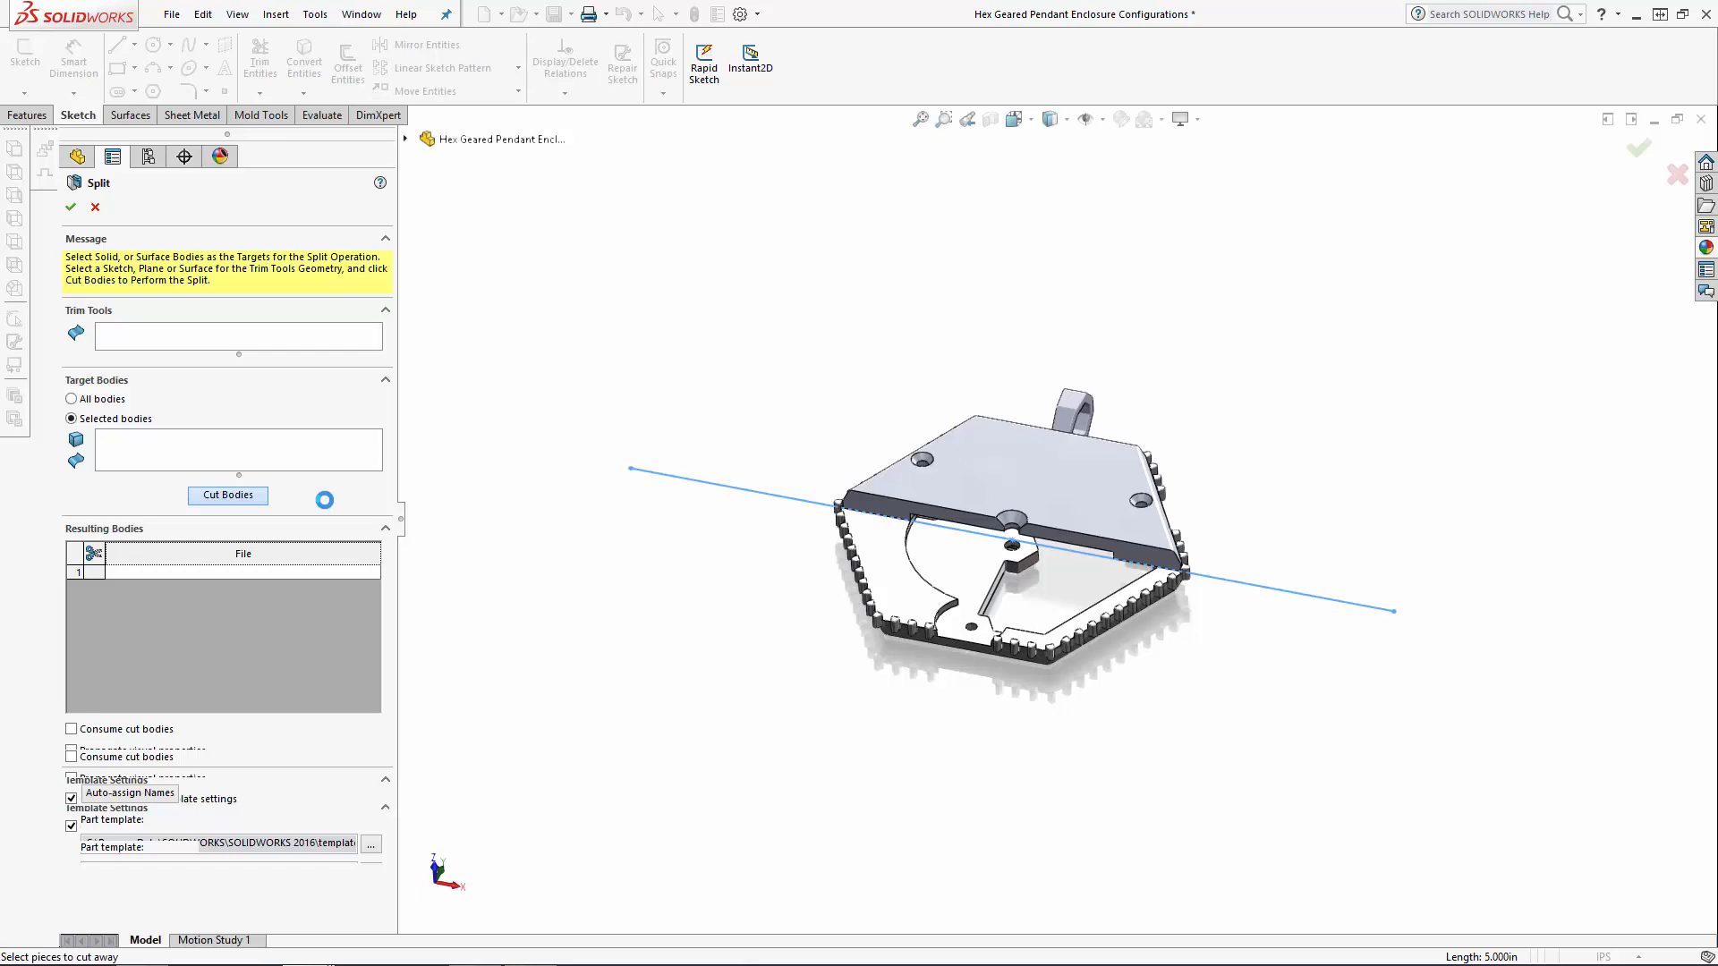
{"action": "left_click", "coordinate": [890, 577]}
{"action": "left_click", "coordinate": [128, 762]}
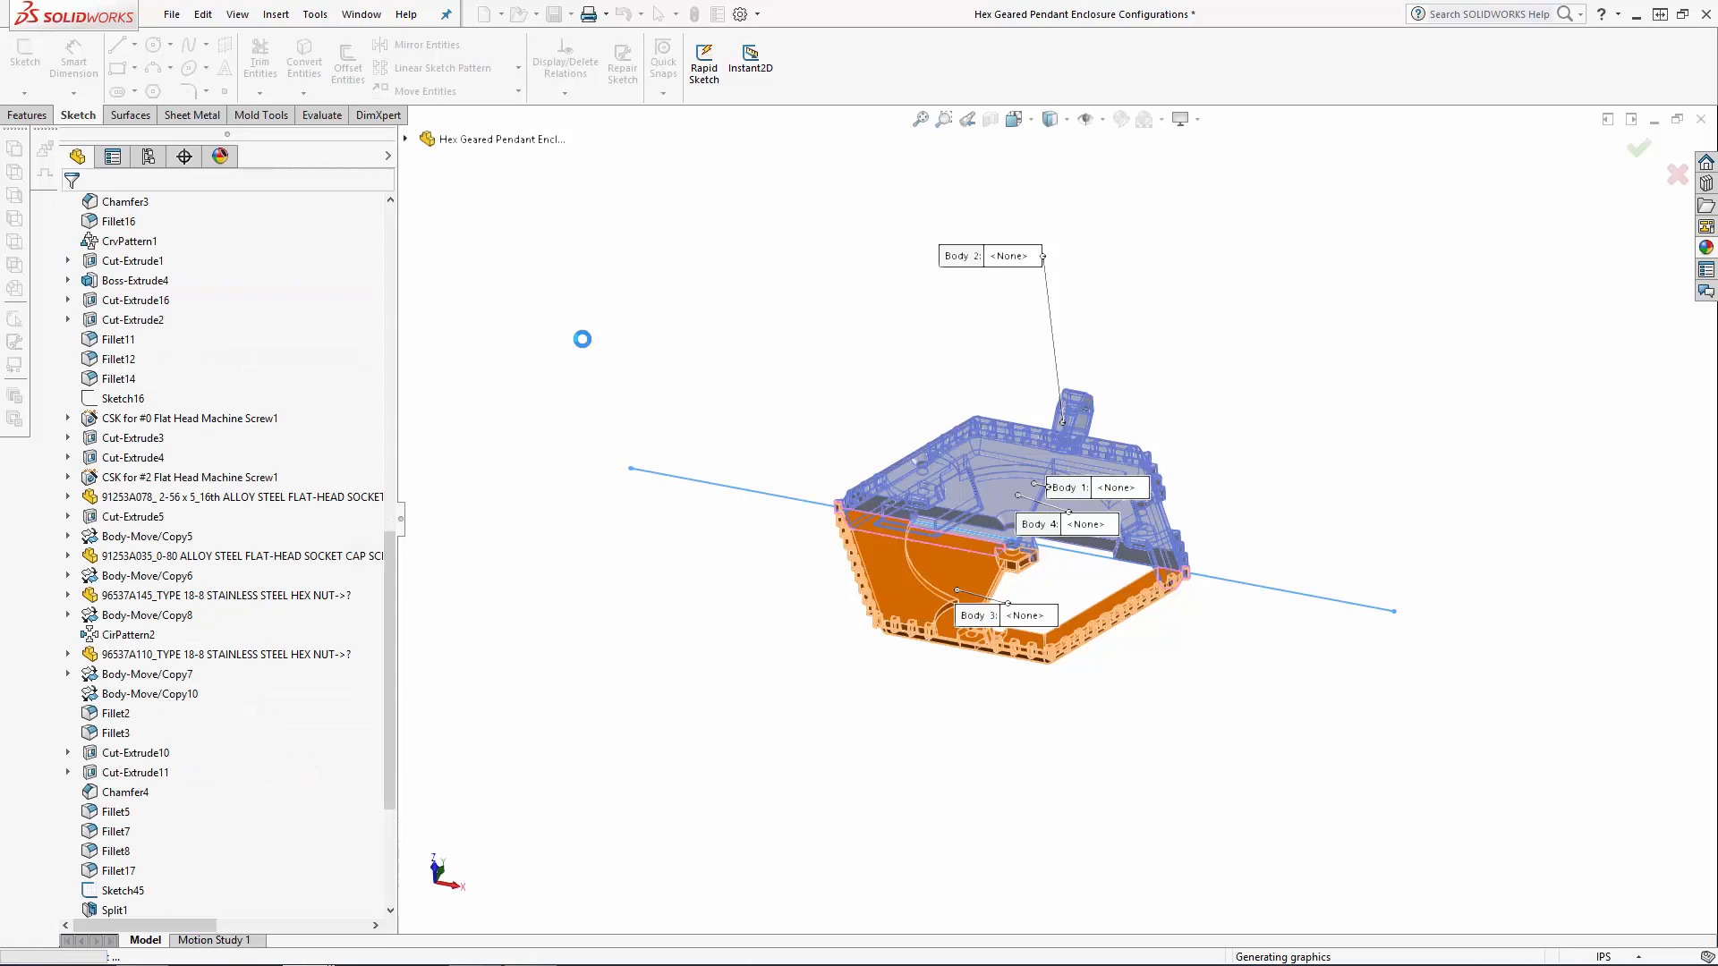
{"action": "left_click", "coordinate": [784, 455]}
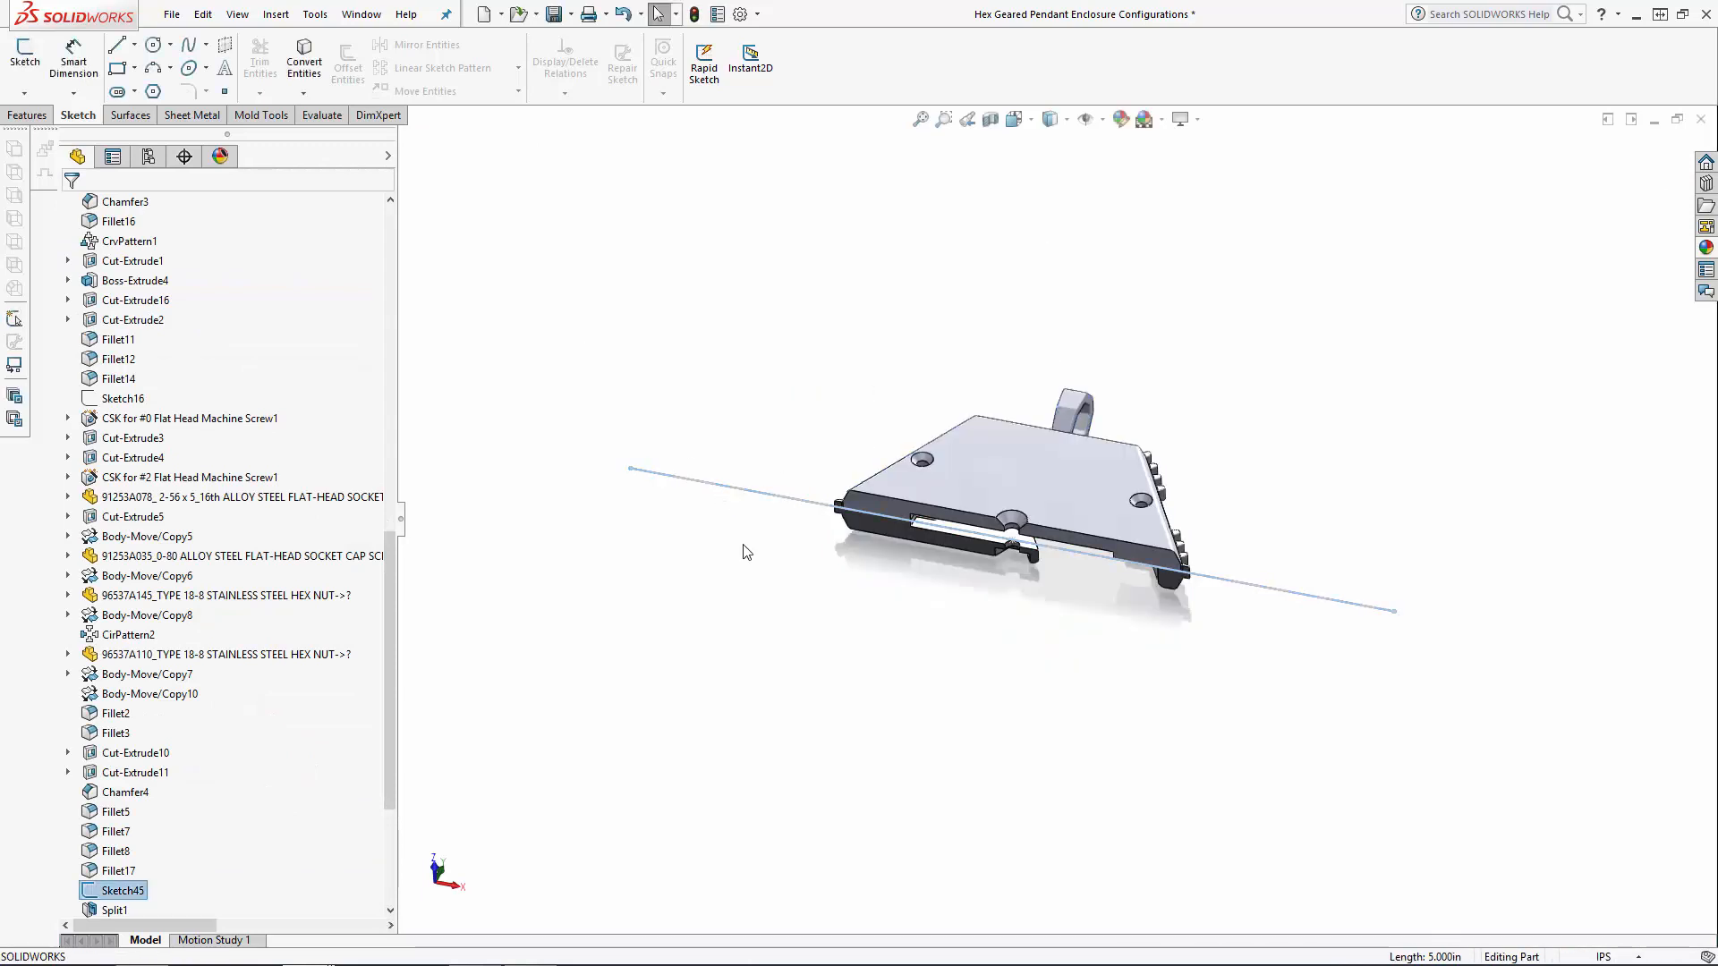
{"action": "scroll", "coordinate": [1031, 563], "scroll_direction": "up", "scroll_amount": 3}
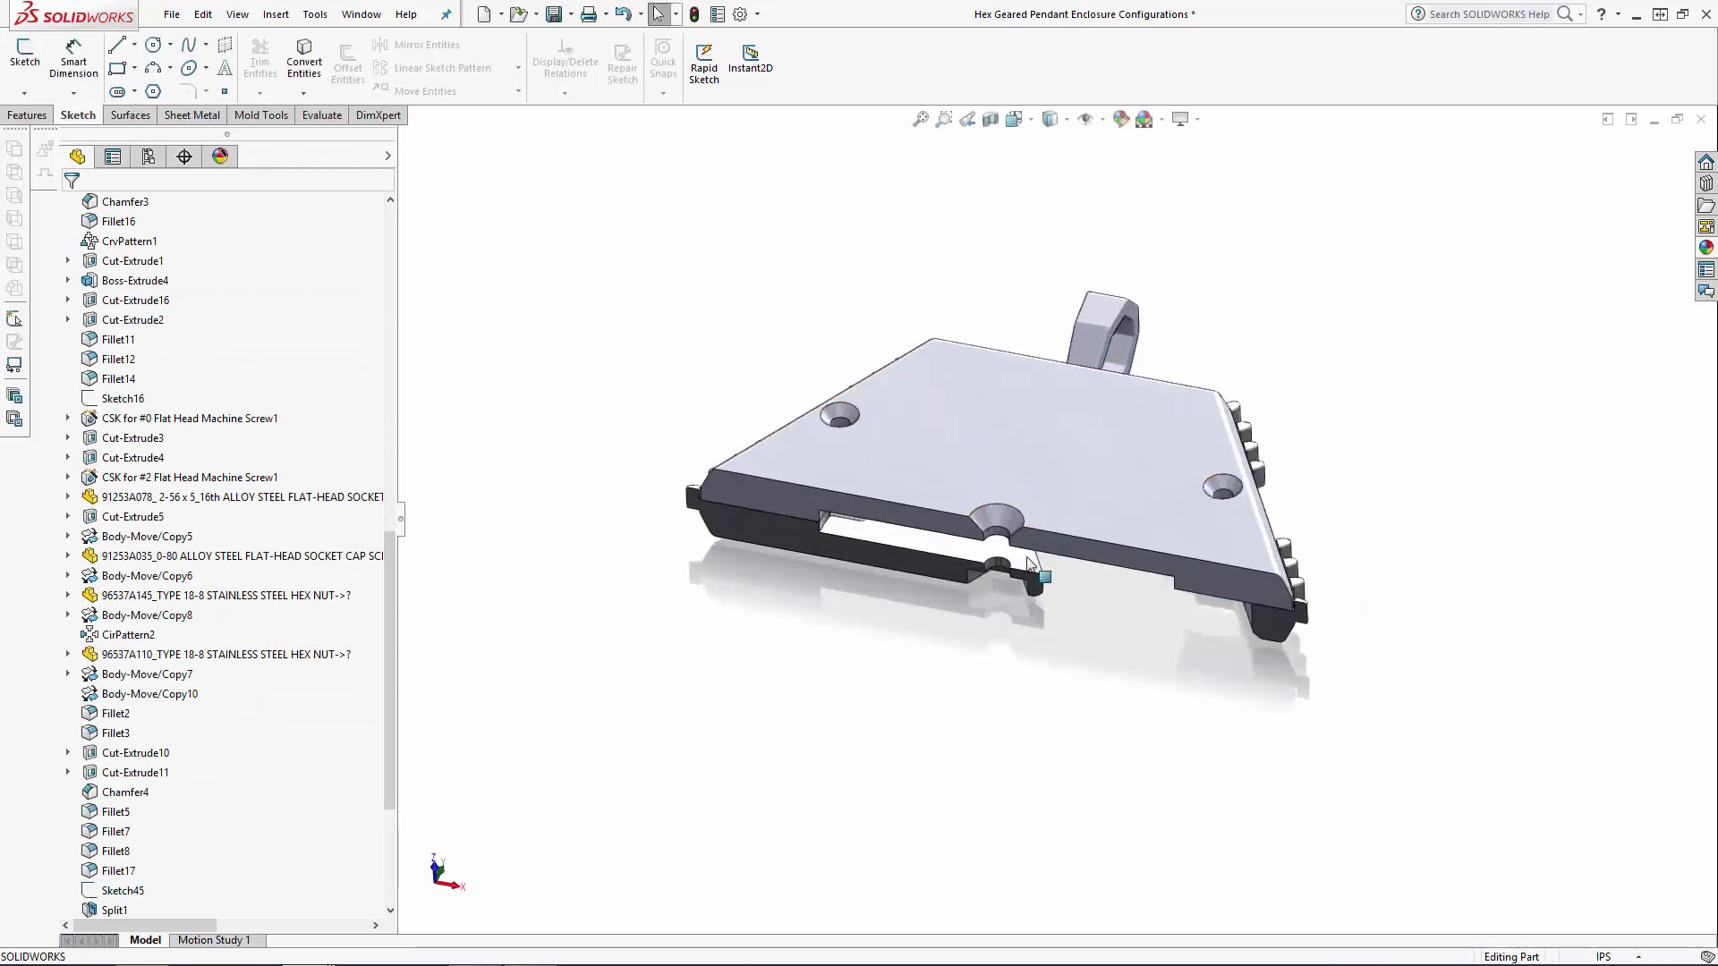
Mirror the split half body across the cut face as Mirror1
{"action": "left_click", "coordinate": [28, 116]}
{"action": "left_click", "coordinate": [648, 91]}
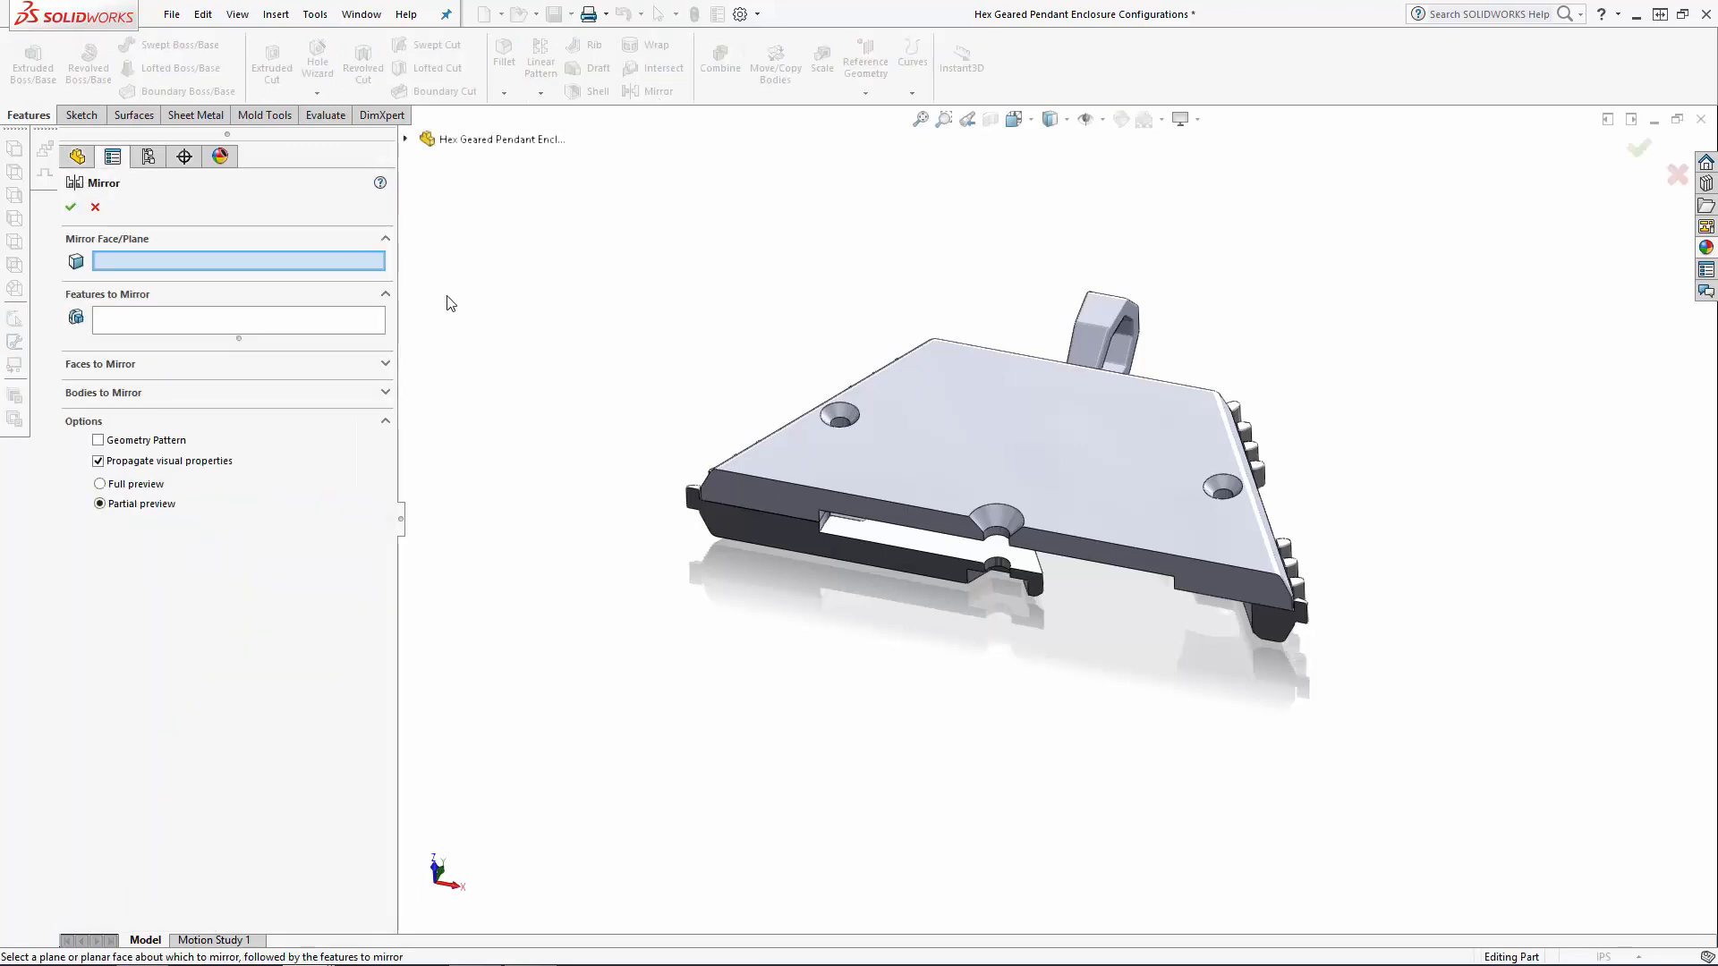
{"action": "left_click", "coordinate": [753, 537]}
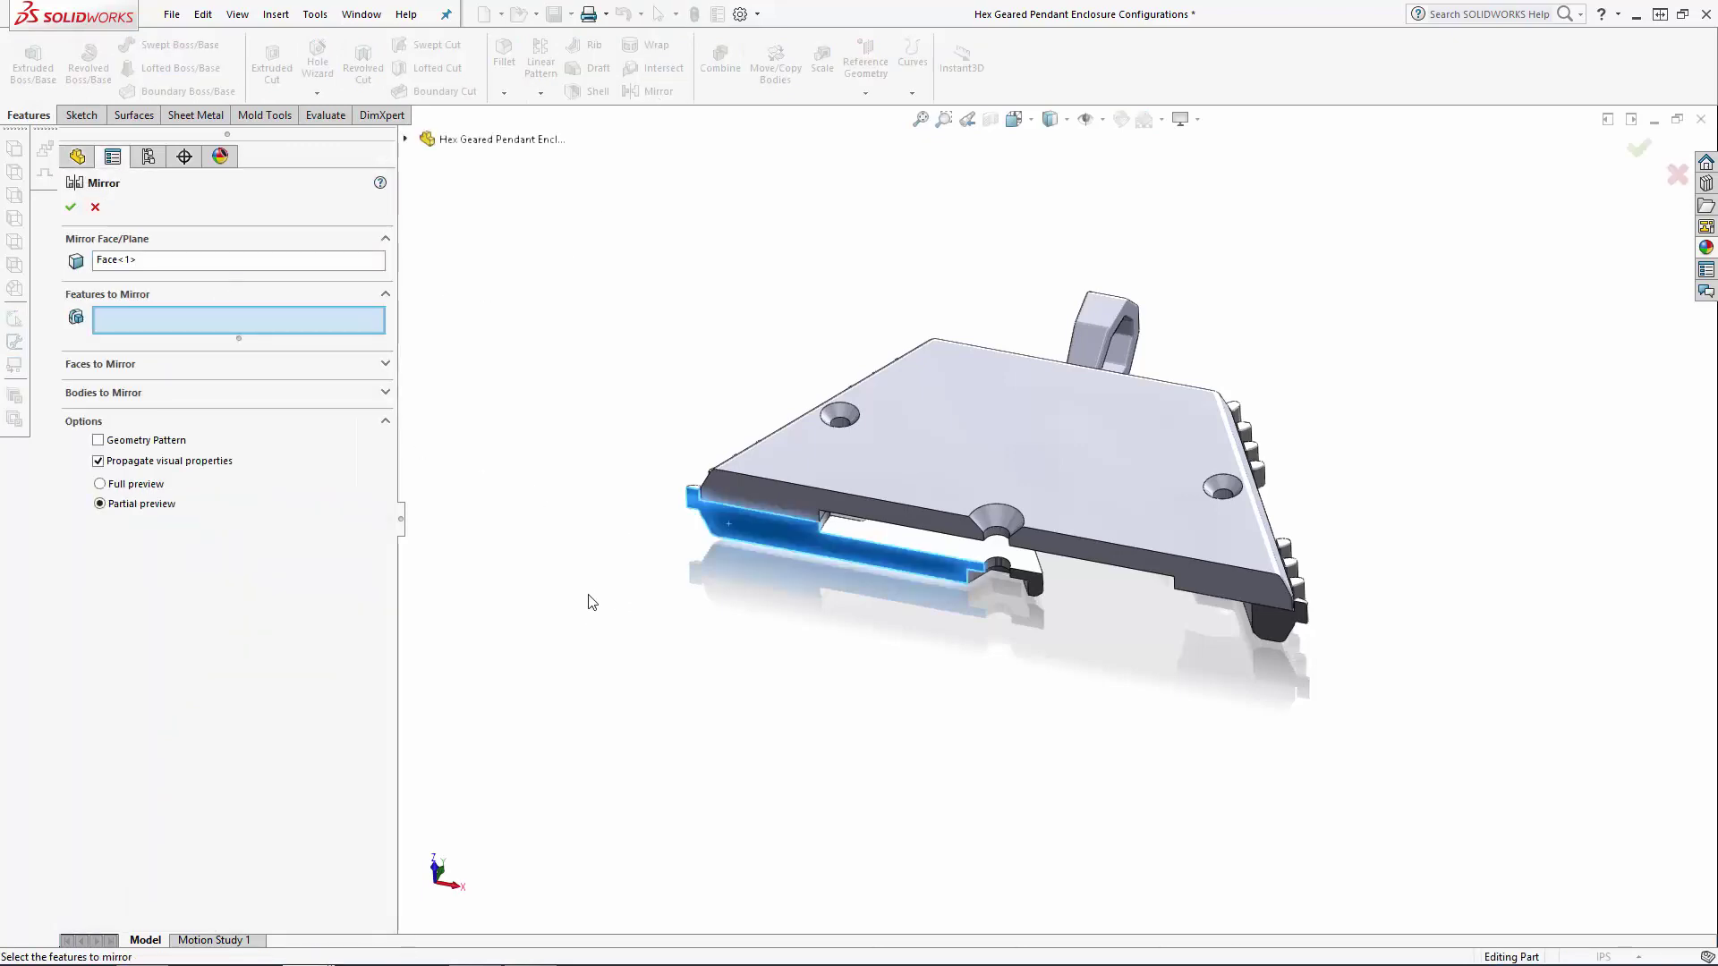
{"action": "left_click", "coordinate": [158, 391]}
{"action": "left_click", "coordinate": [802, 568]}
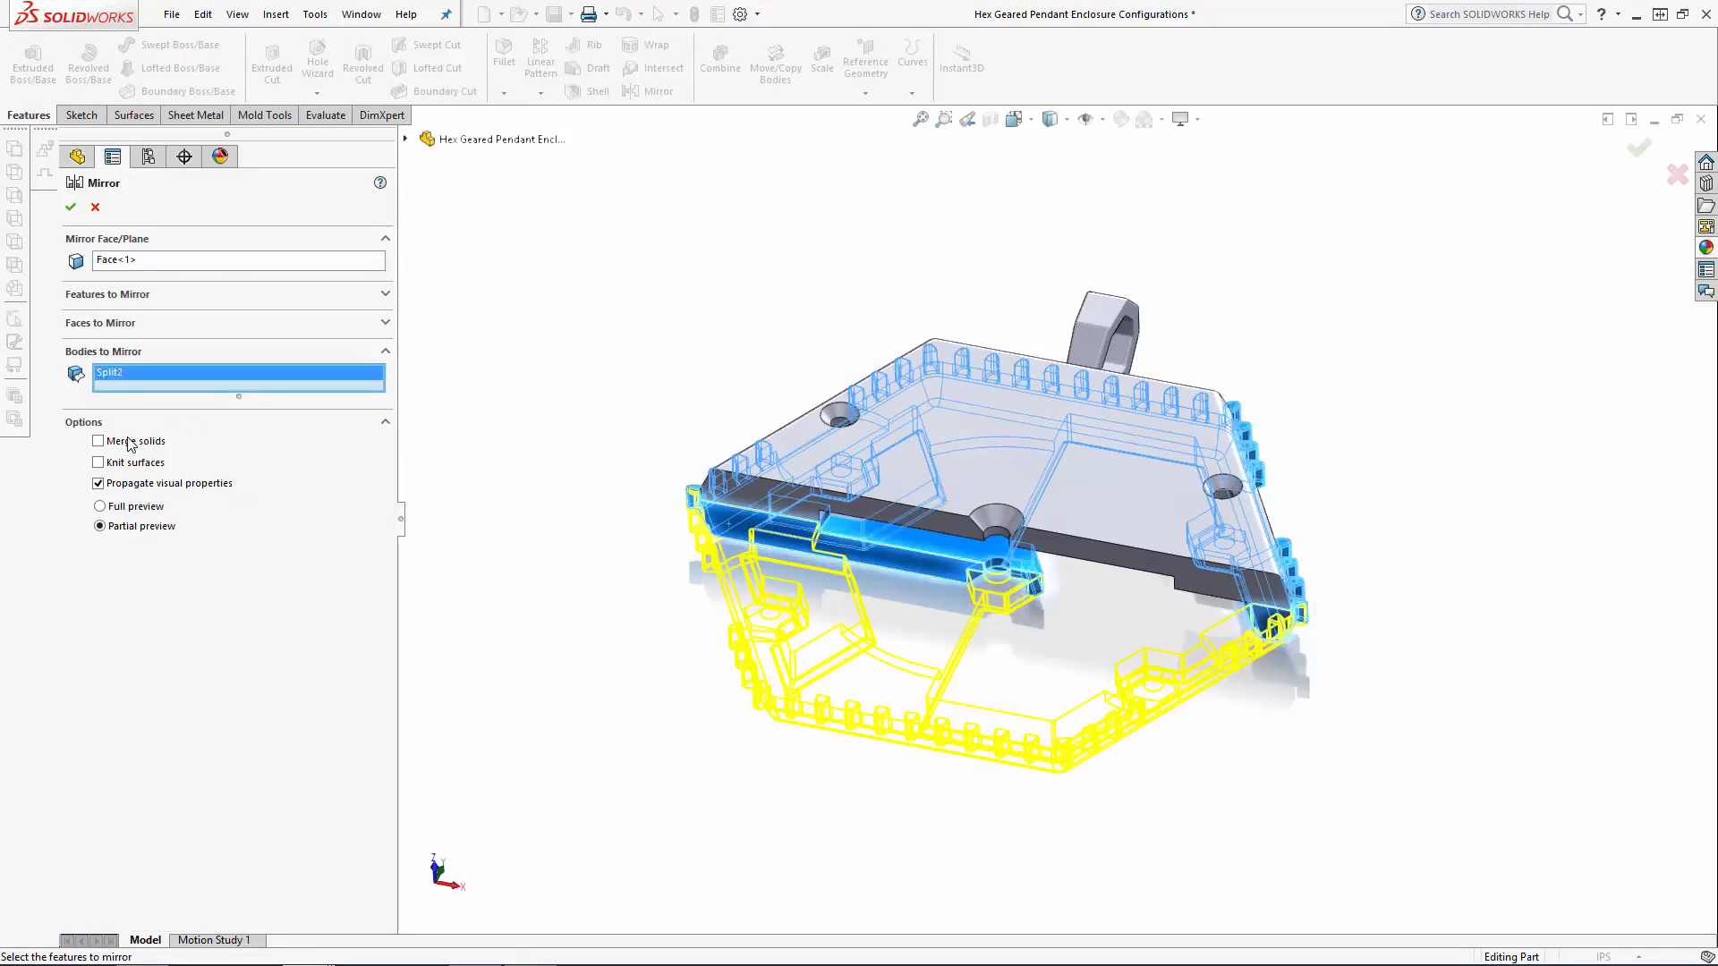
{"action": "left_click", "coordinate": [70, 209]}
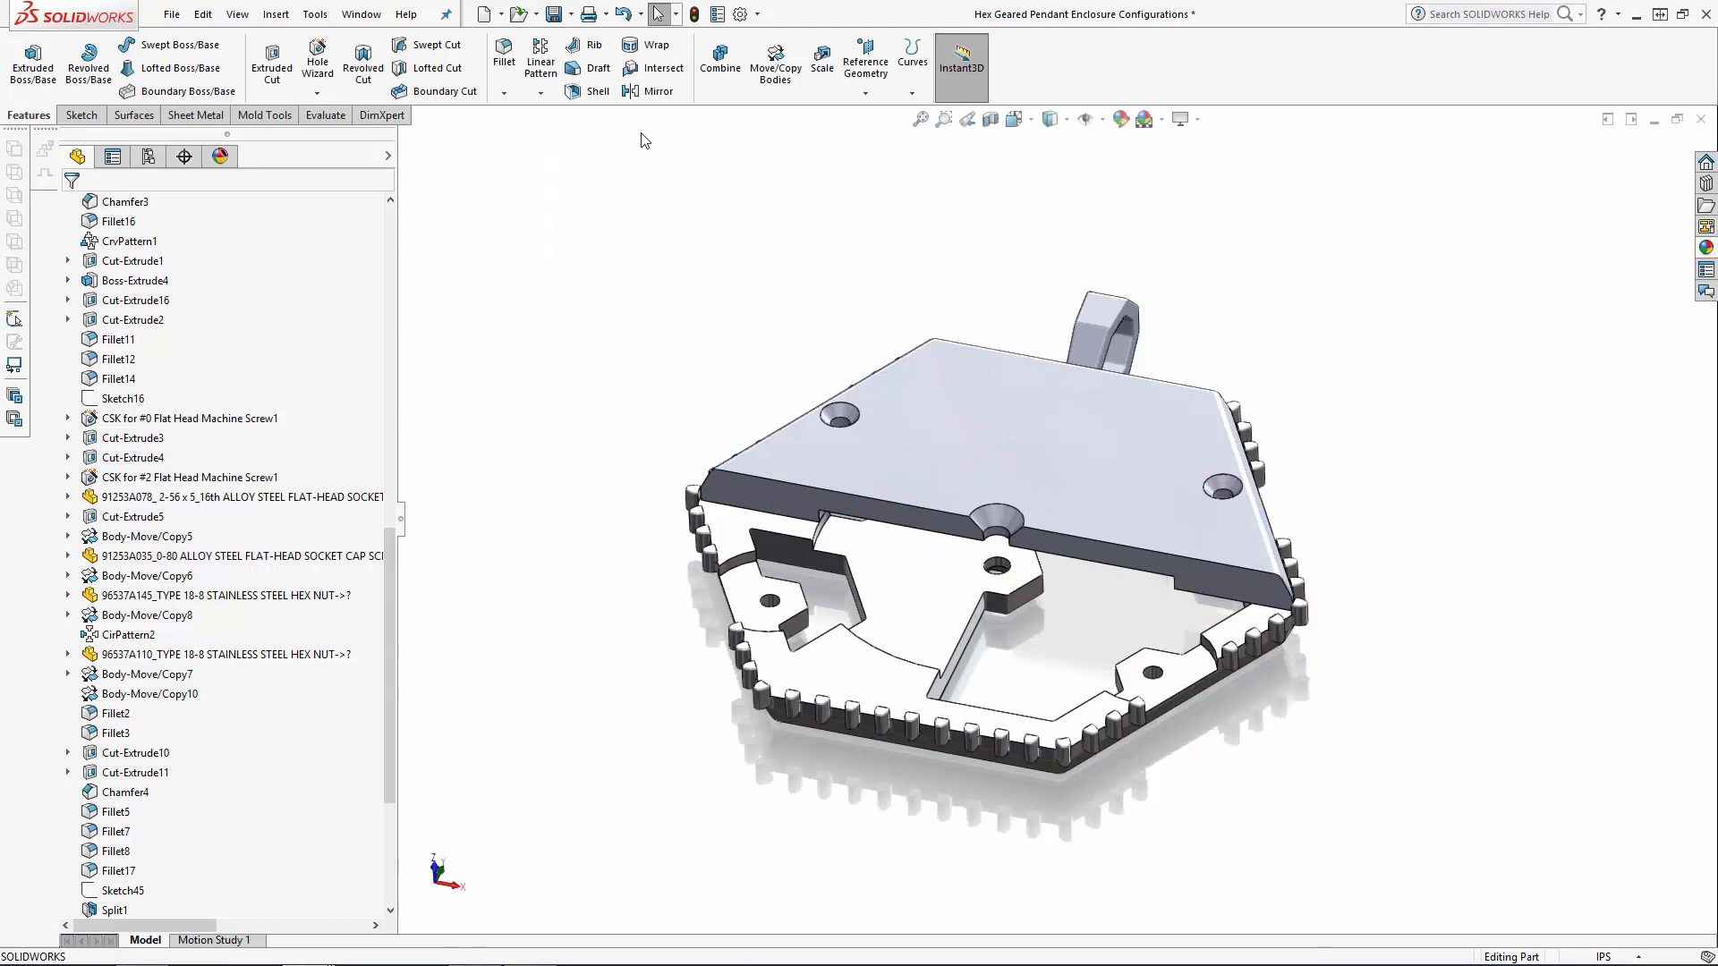
Mirror the top enclosure body as Mirror2 and confirm the edited mirror feature
{"action": "key", "text": "Return"}
{"action": "left_click", "coordinate": [745, 489]}
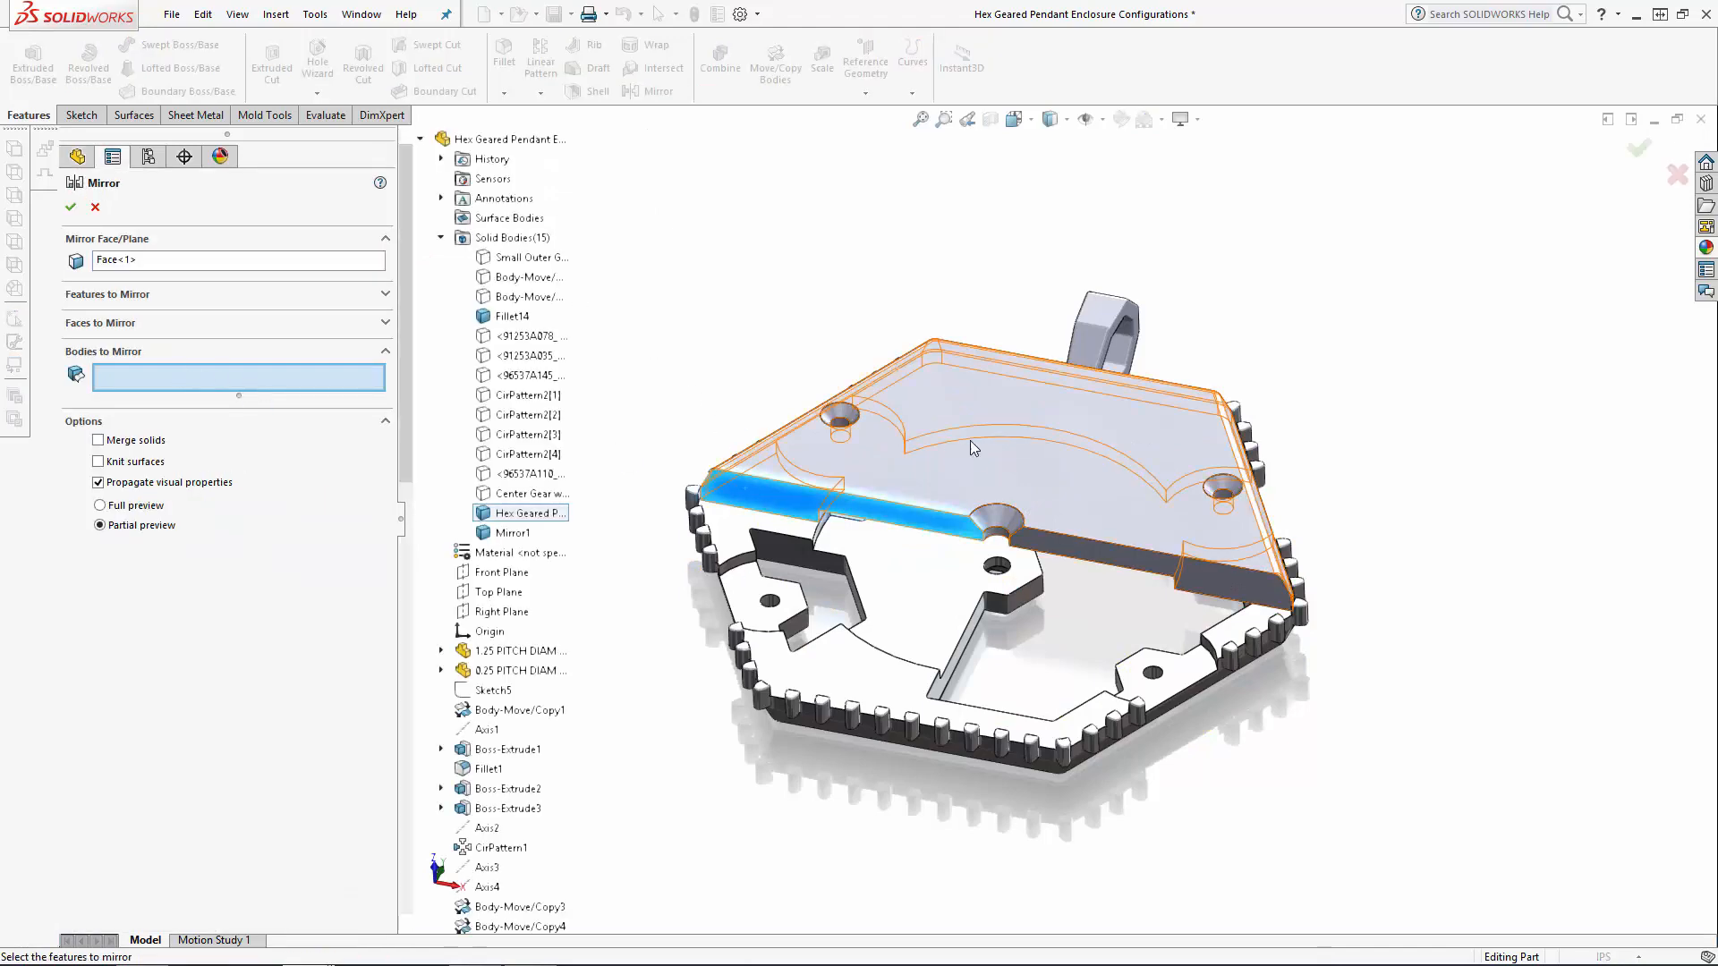
{"action": "key", "text": "Return"}
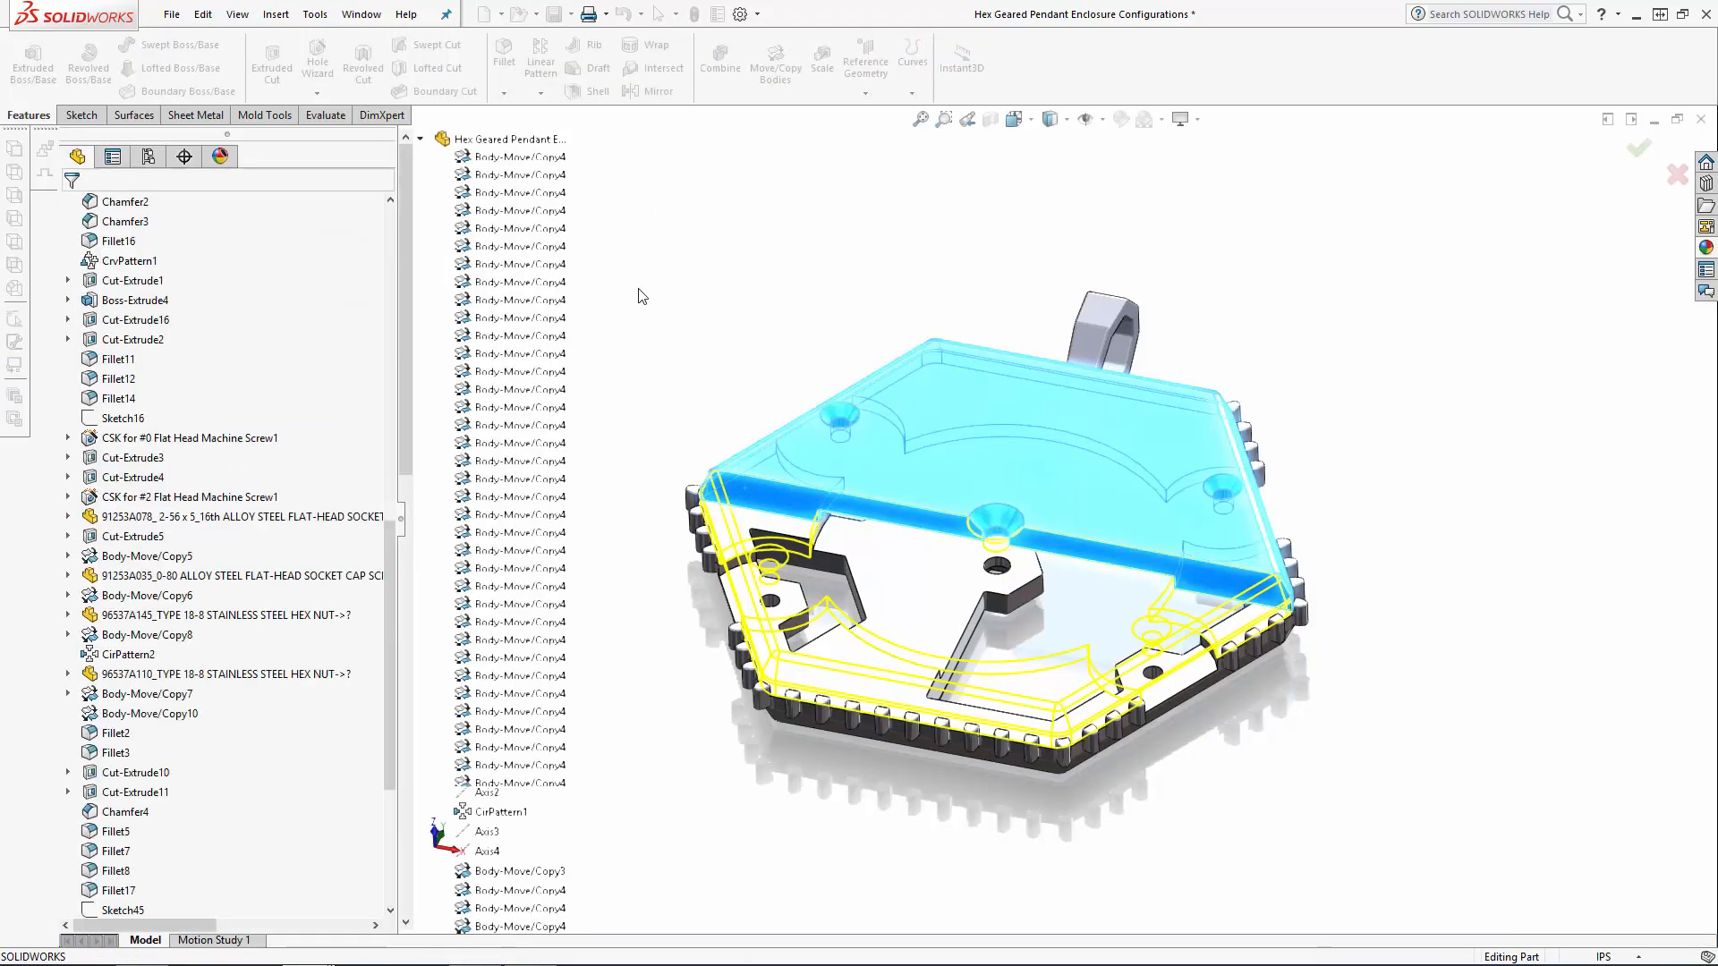
{"action": "scroll", "coordinate": [202, 604], "scroll_direction": "down", "scroll_amount": 5}
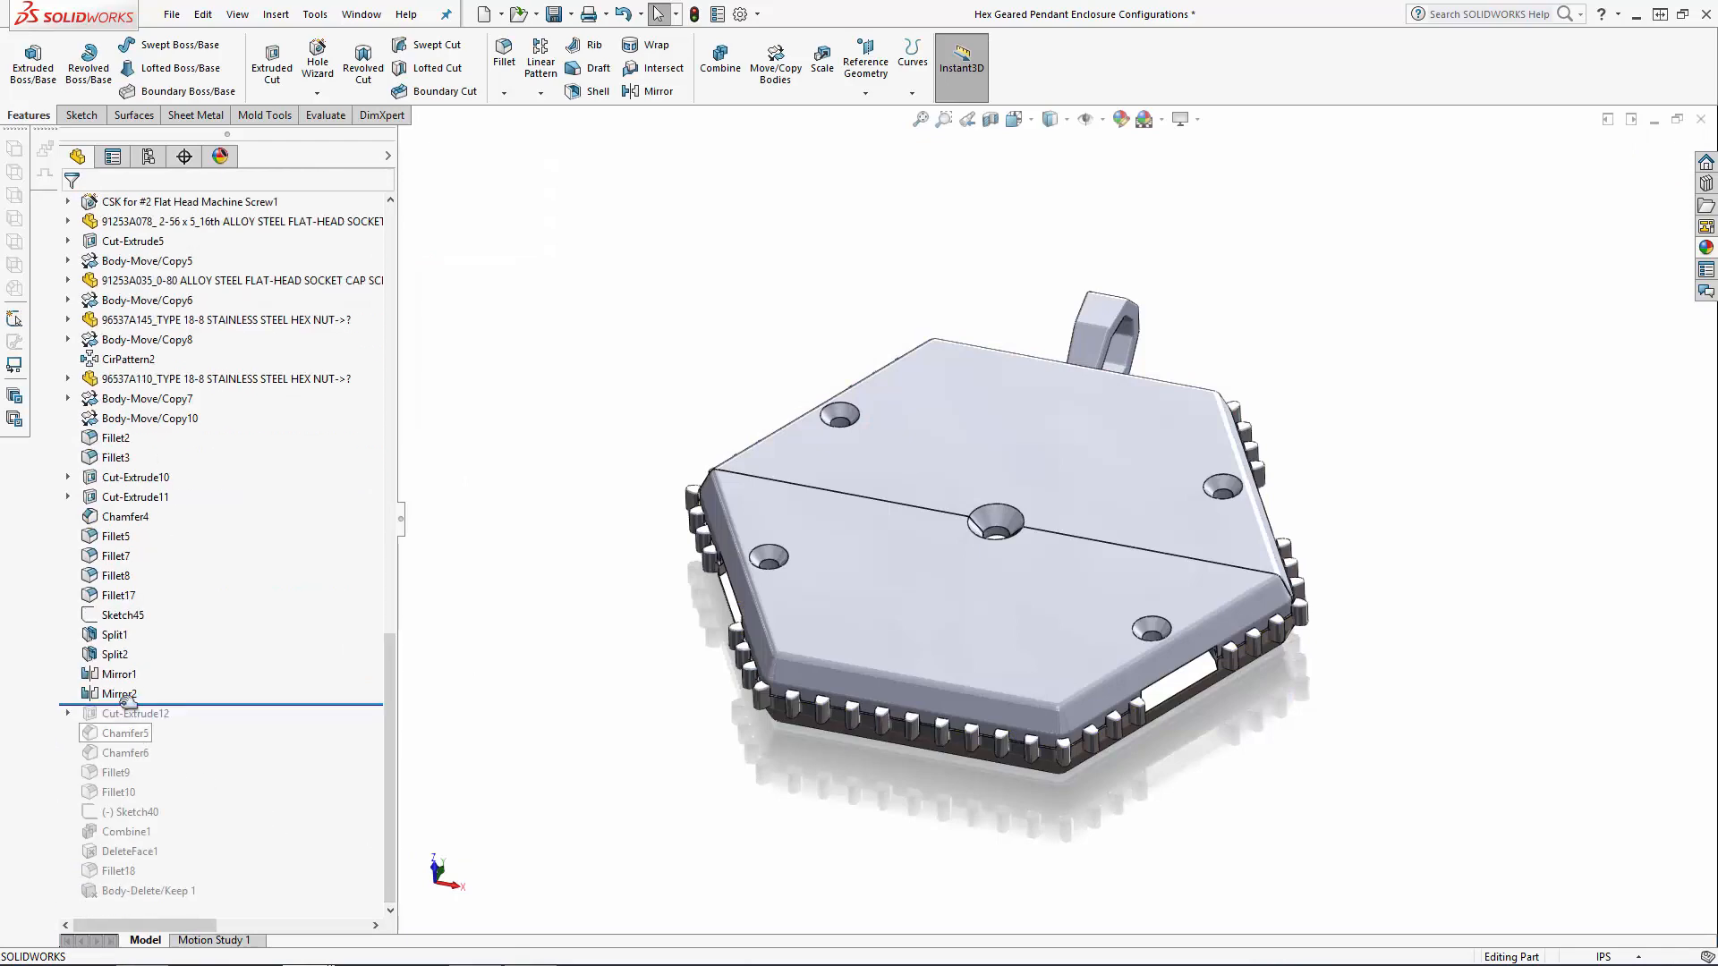
{"action": "left_click", "coordinate": [118, 695]}
{"action": "left_click", "coordinate": [135, 646]}
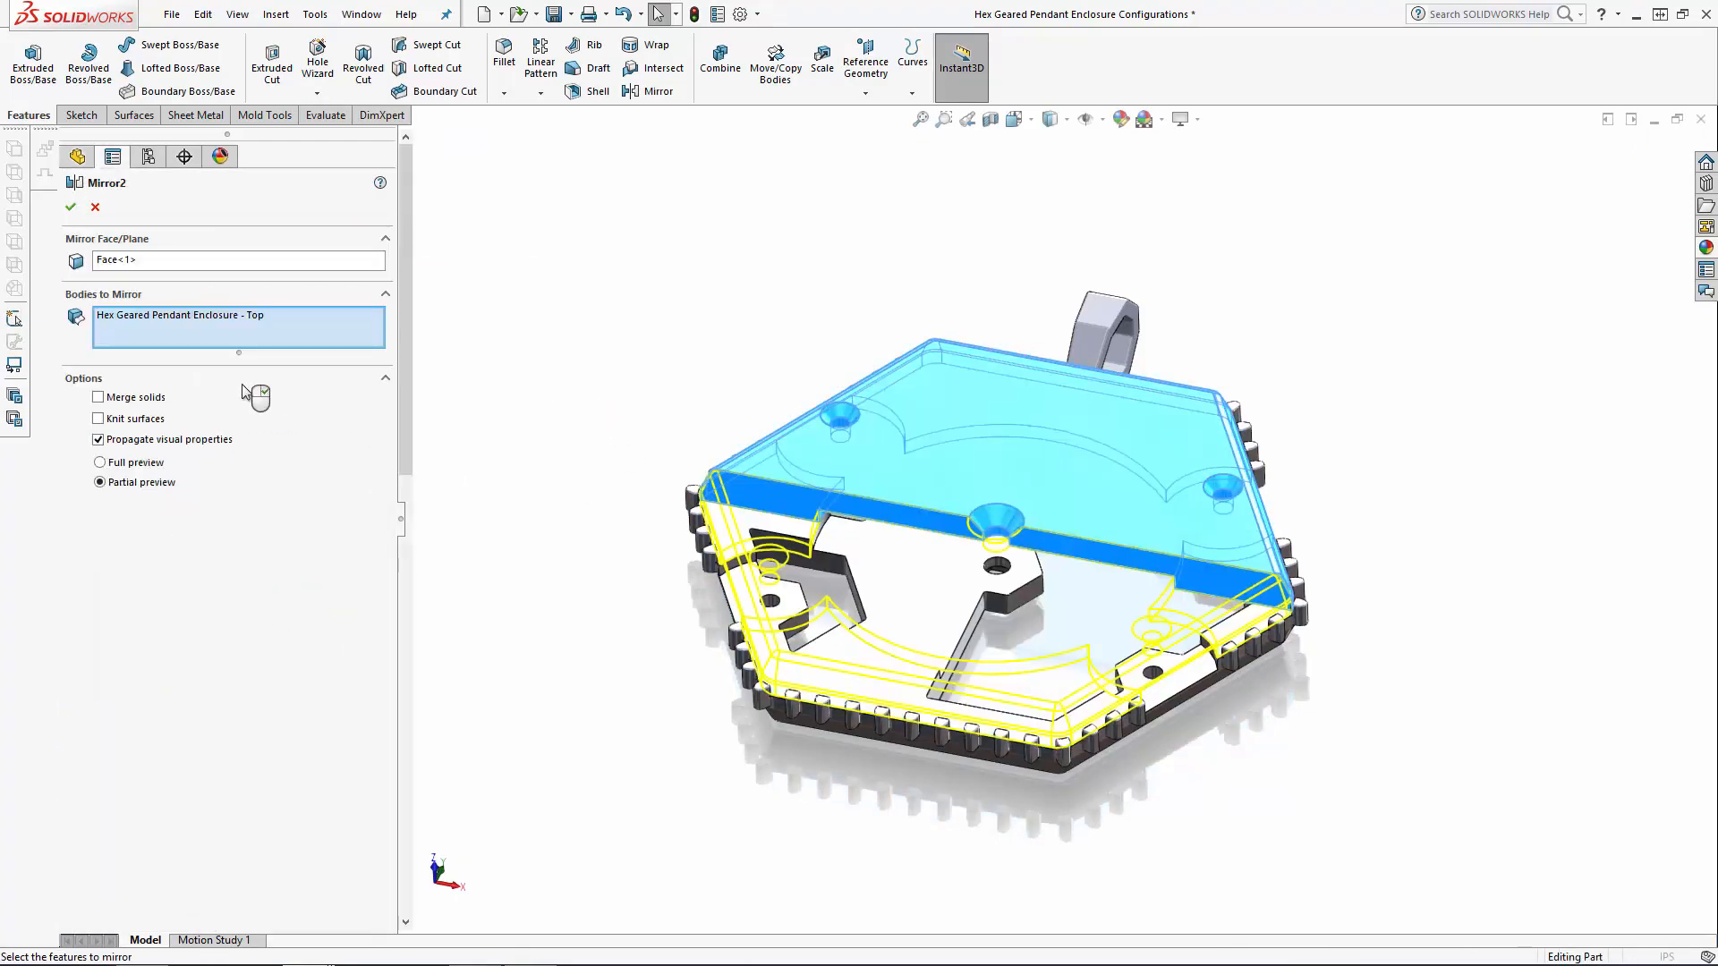
{"action": "key", "text": "Return"}
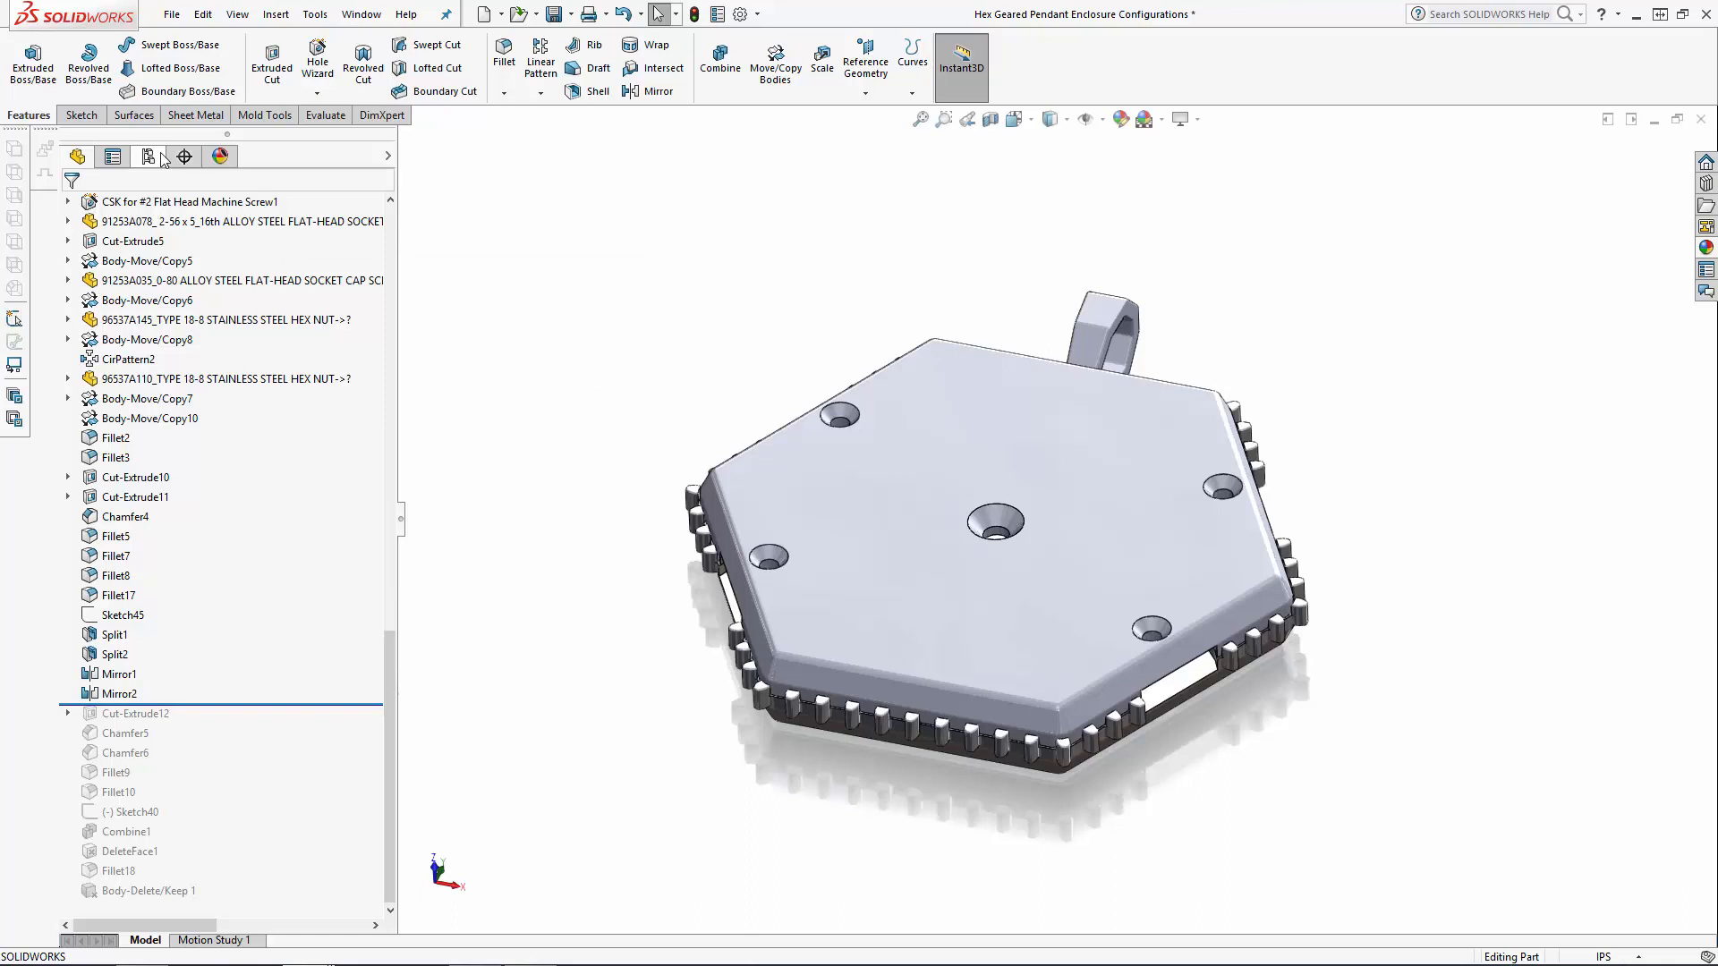
Roll the history forward and show the 'Small - 3 Outer Gears' configuration
{"action": "left_click_drag", "start_coordinate": [352, 704], "coordinate": [293, 897]}
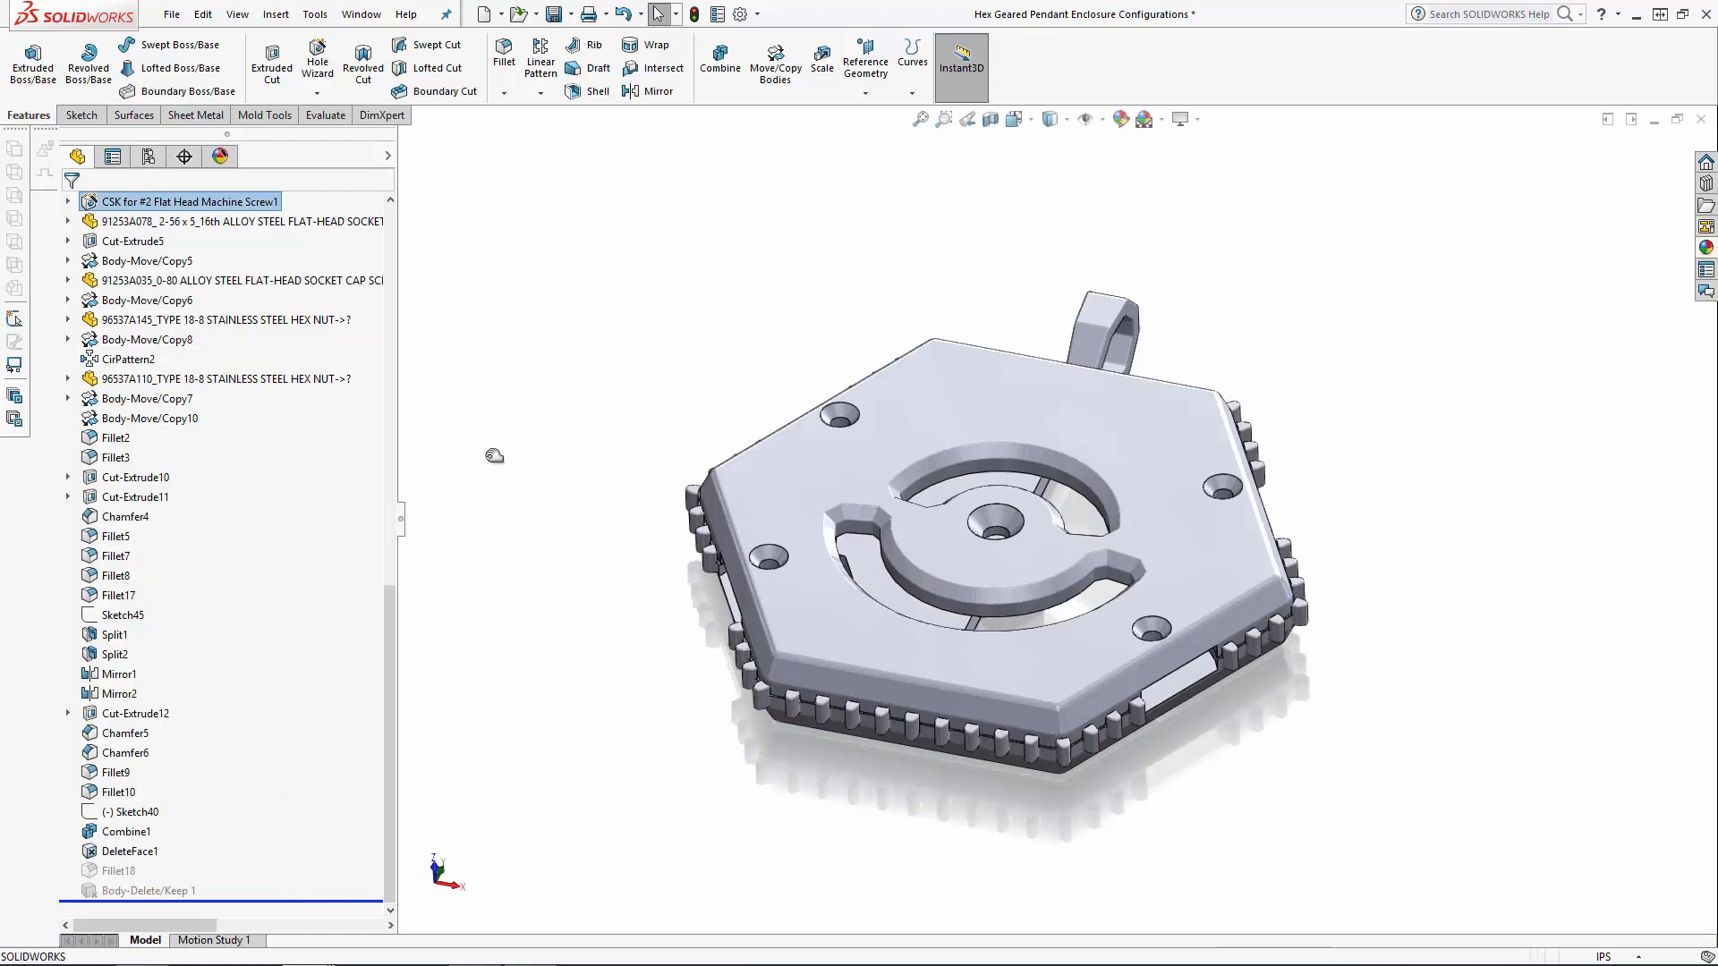
{"action": "middle_click_drag", "start_coordinate": [494, 456], "coordinate": [561, 343]}
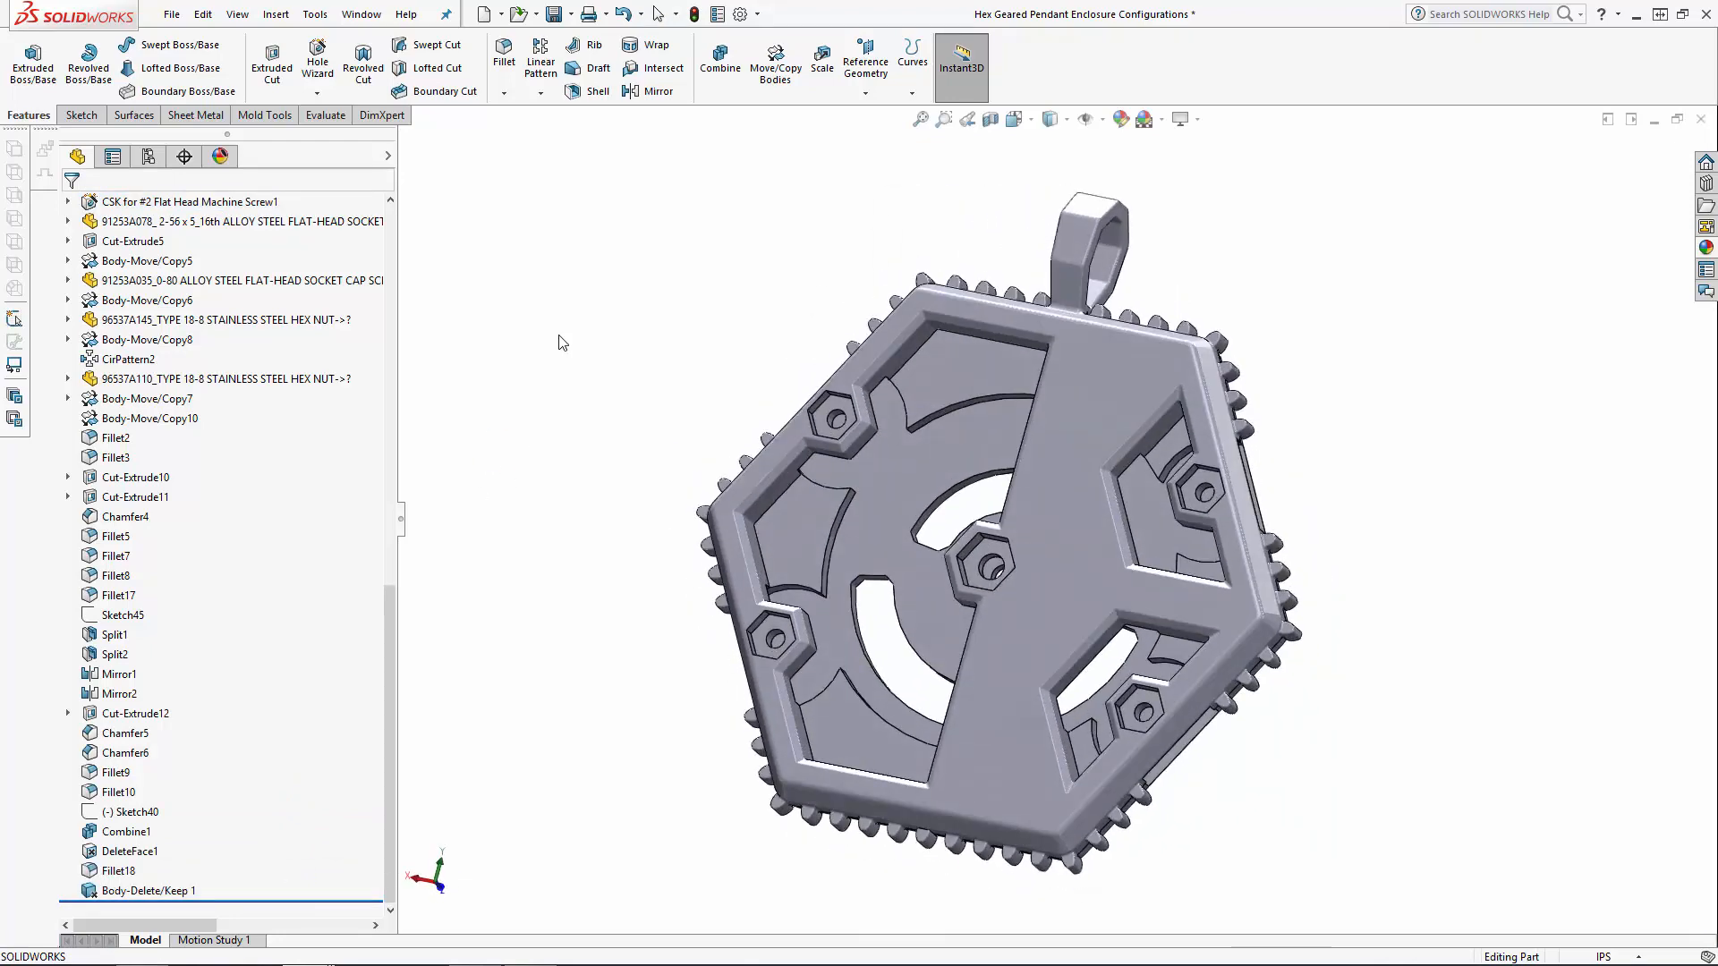
{"action": "left_click", "coordinate": [148, 158]}
{"action": "right_click", "coordinate": [202, 236]}
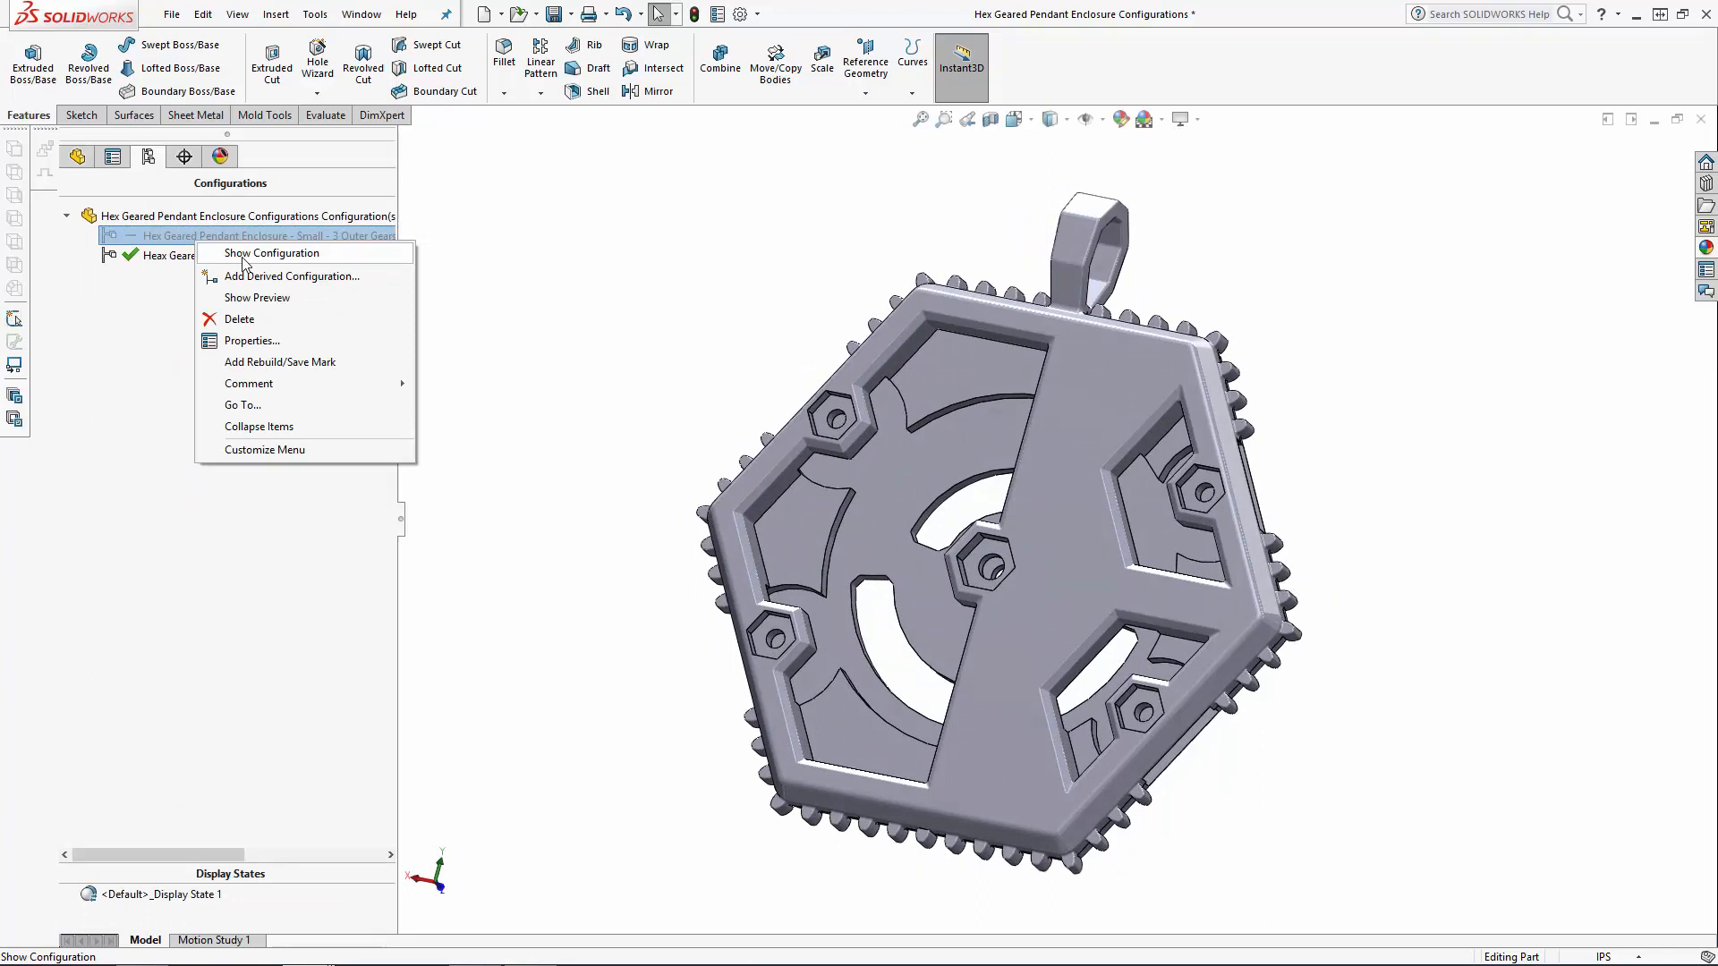
{"action": "left_click", "coordinate": [271, 253]}
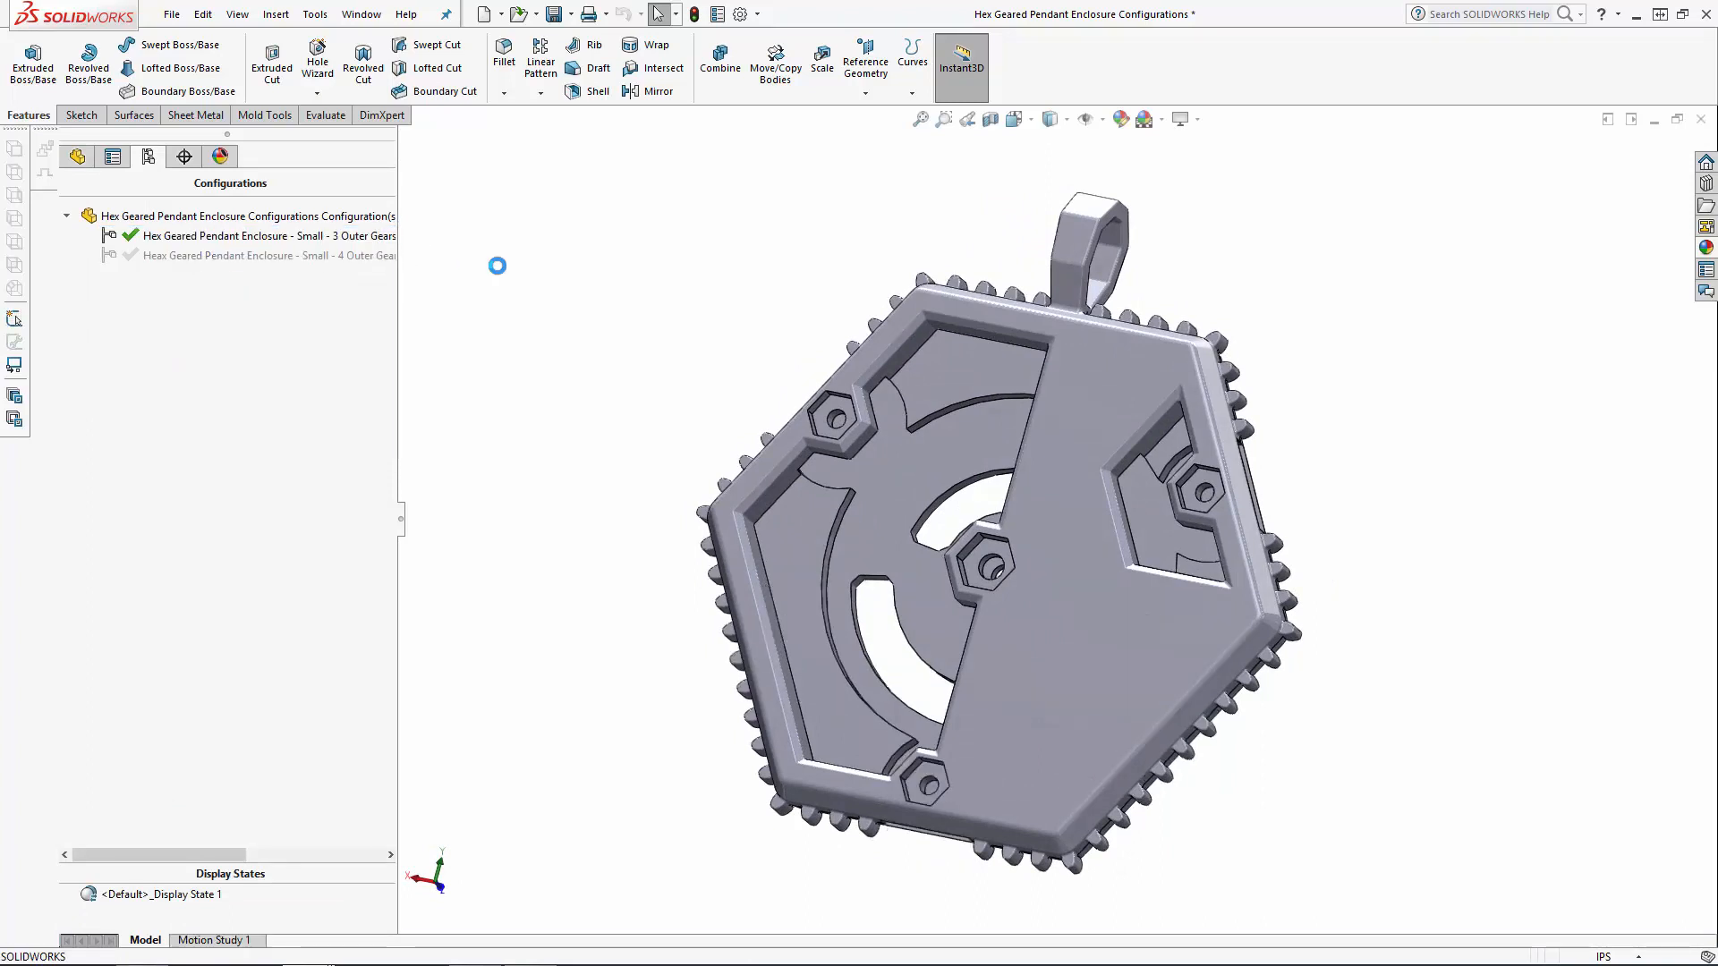
Add a new 'Large - 3 Outer Gears' configuration from the root node
{"action": "right_click", "coordinate": [374, 221]}
{"action": "left_click", "coordinate": [342, 250]}
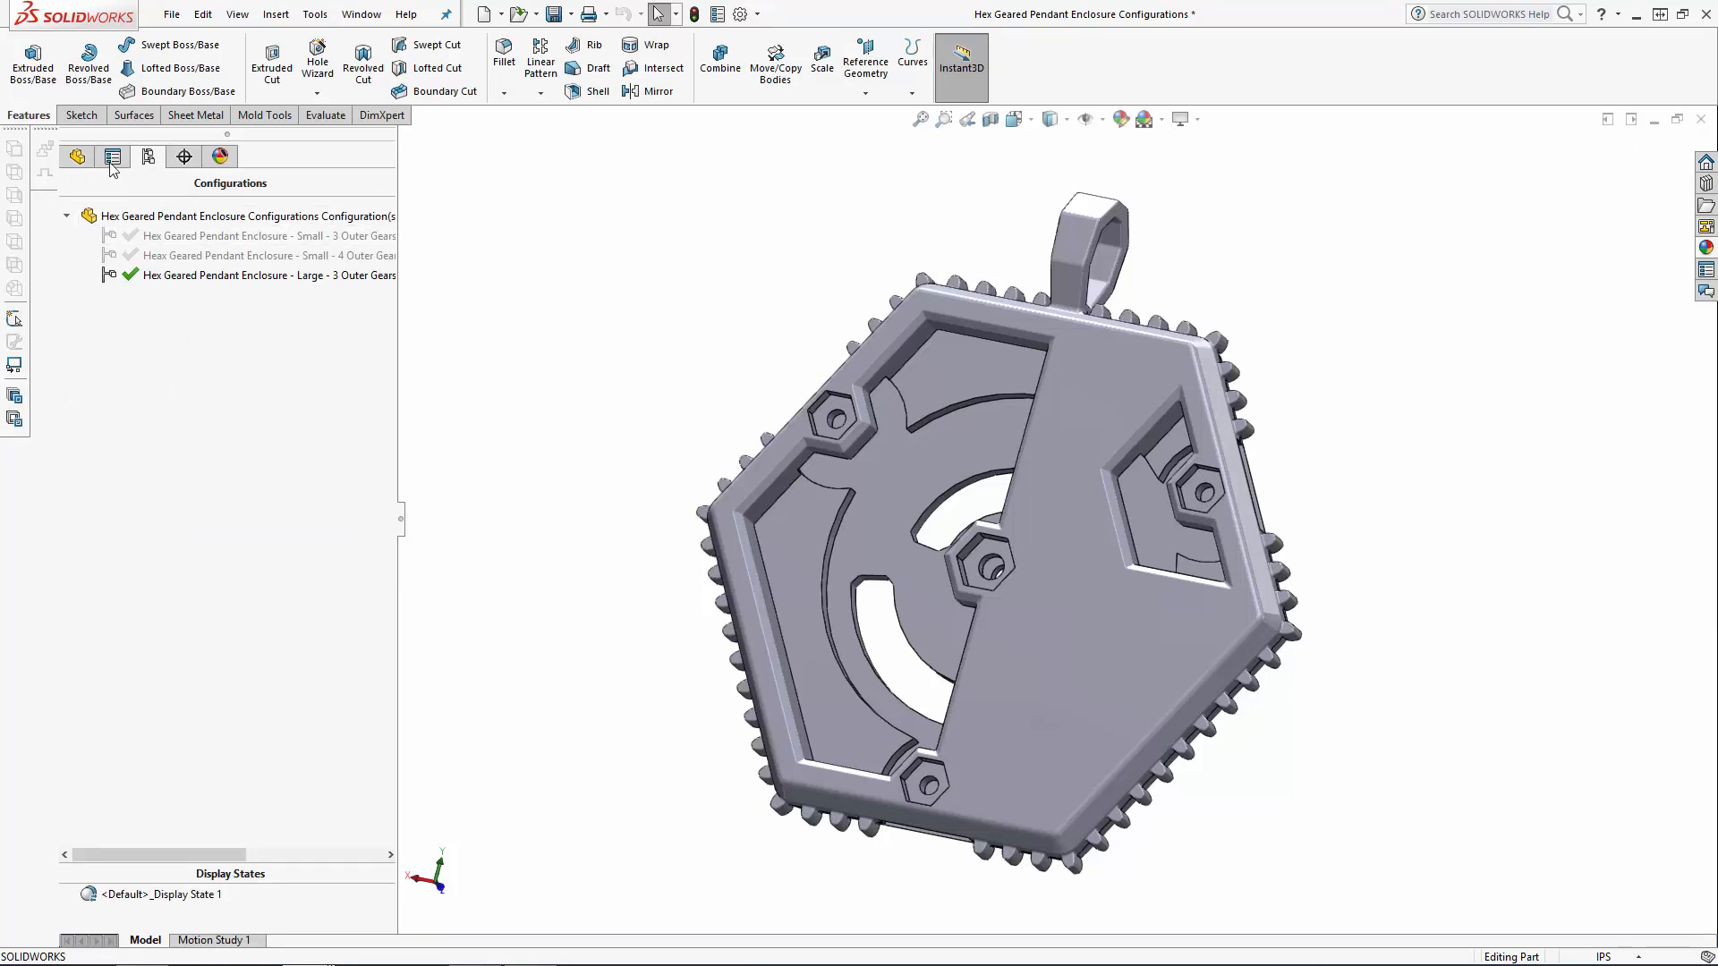
Roll the feature history back above Sketch16, leaving the plain gear-rimmed hex body after Fillet14
{"action": "left_click", "coordinate": [78, 155]}
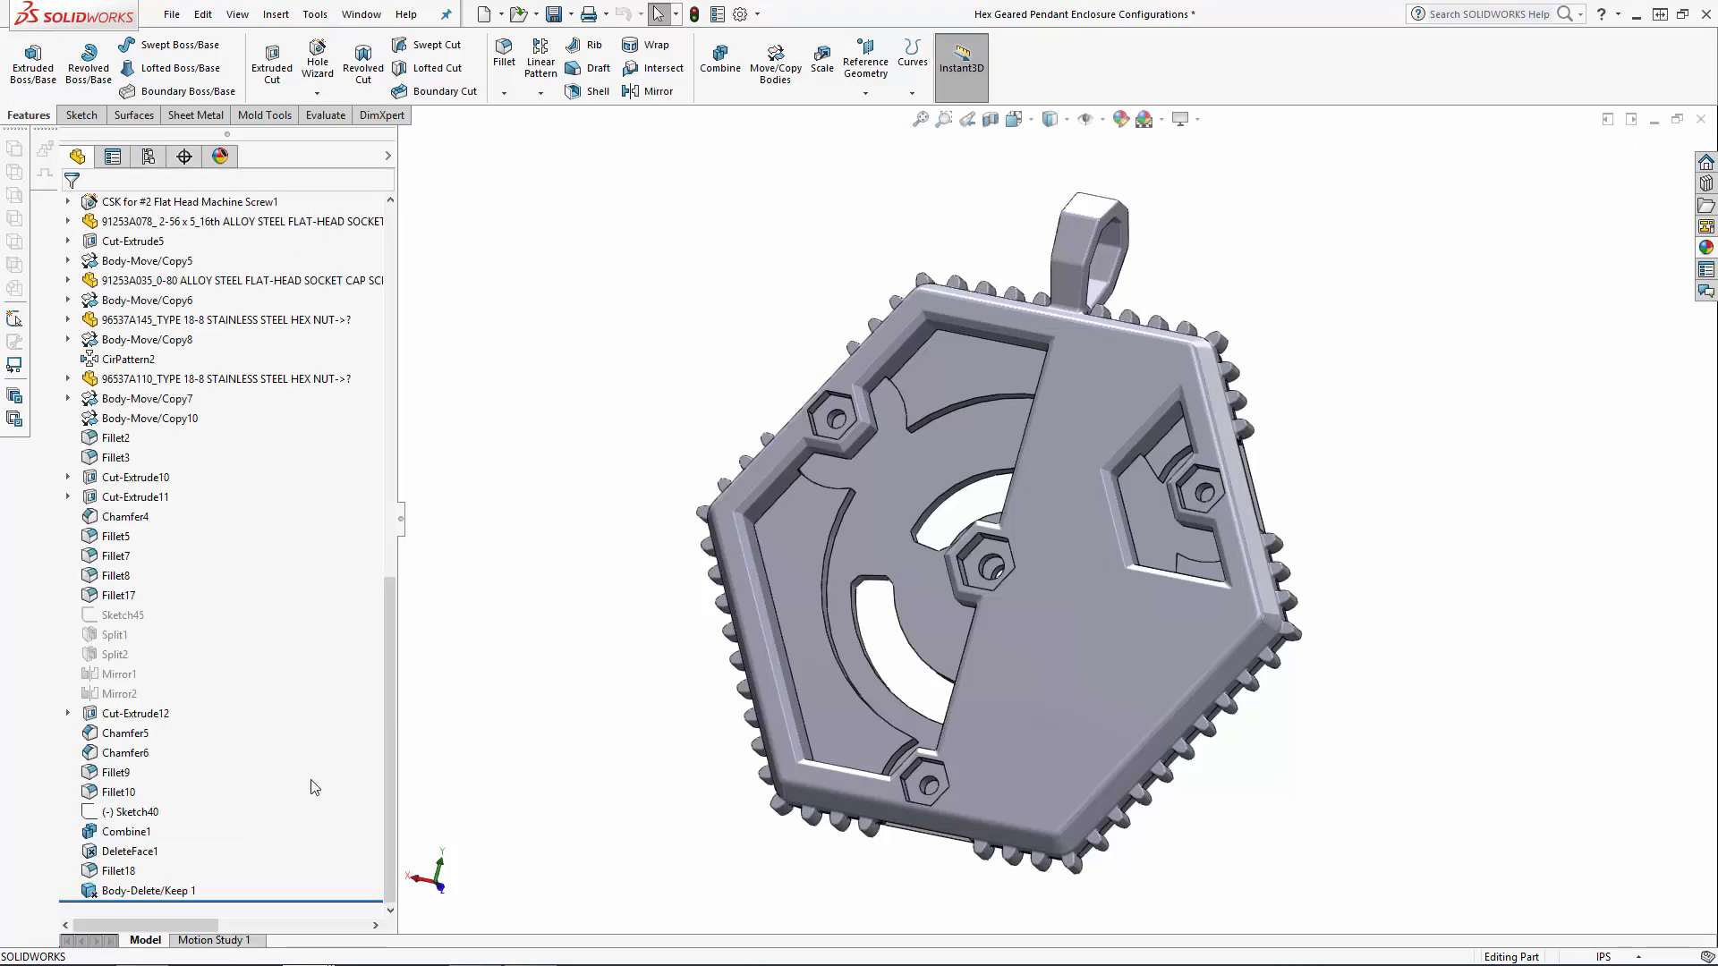
{"action": "left_click_drag", "start_coordinate": [390, 758], "coordinate": [390, 744]}
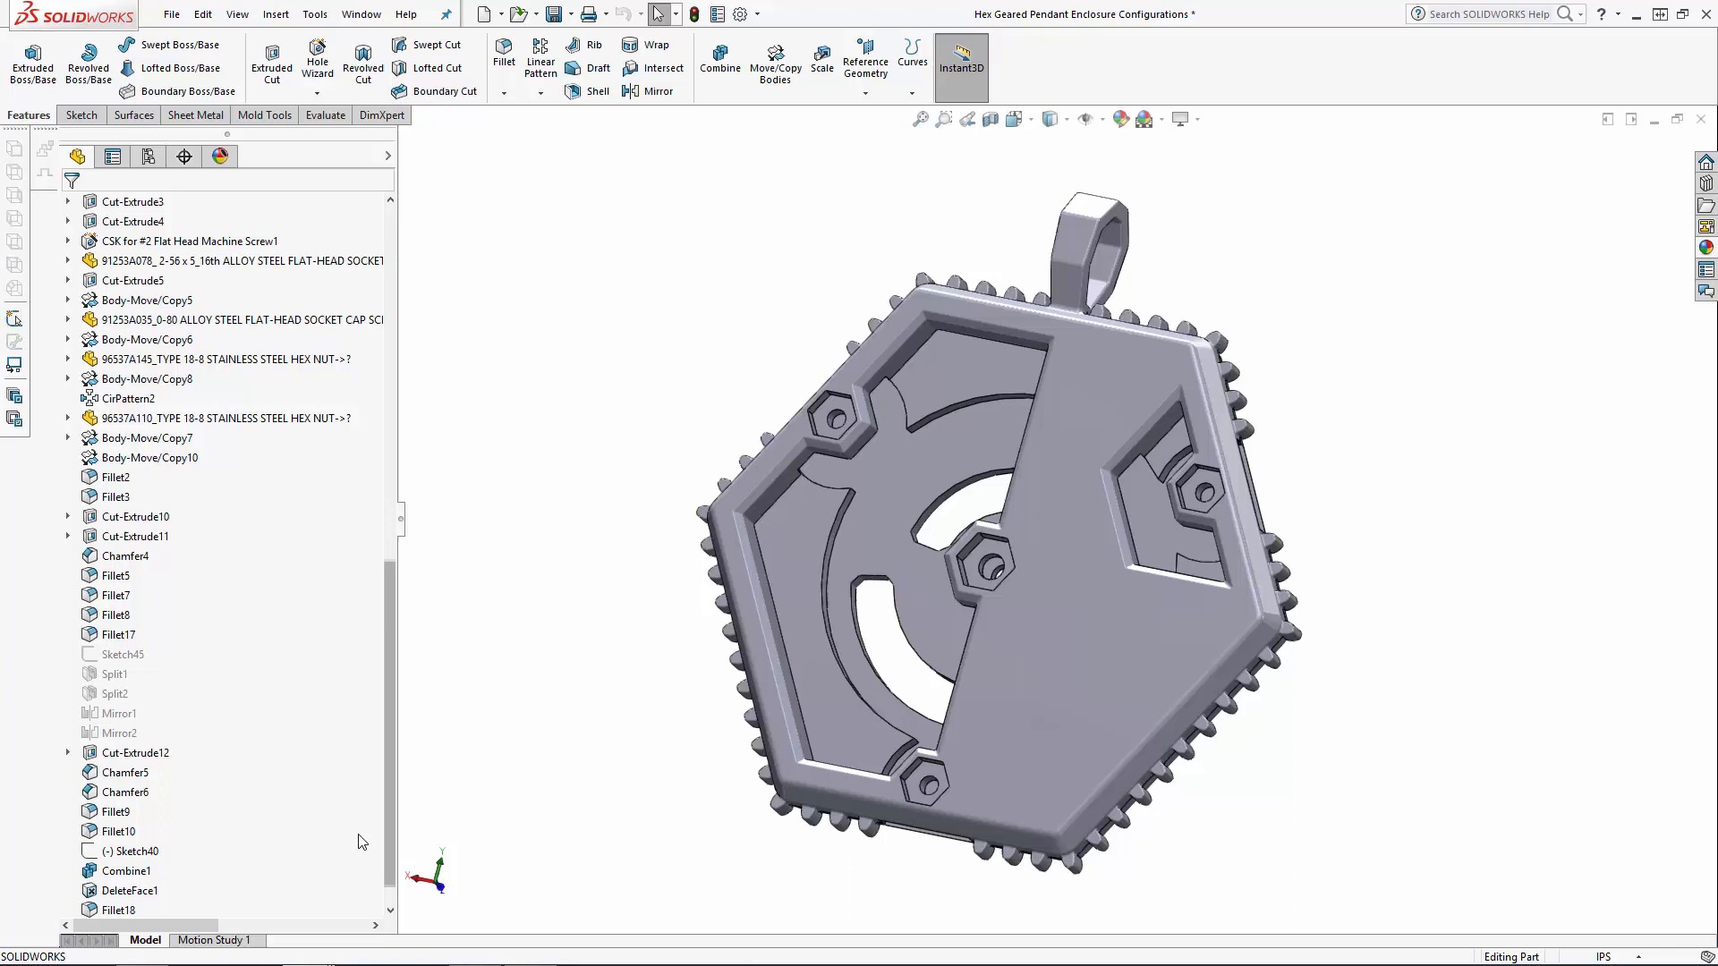
{"action": "scroll", "coordinate": [360, 842], "scroll_direction": "down", "scroll_amount": 1}
{"action": "left_click", "coordinate": [189, 202]}
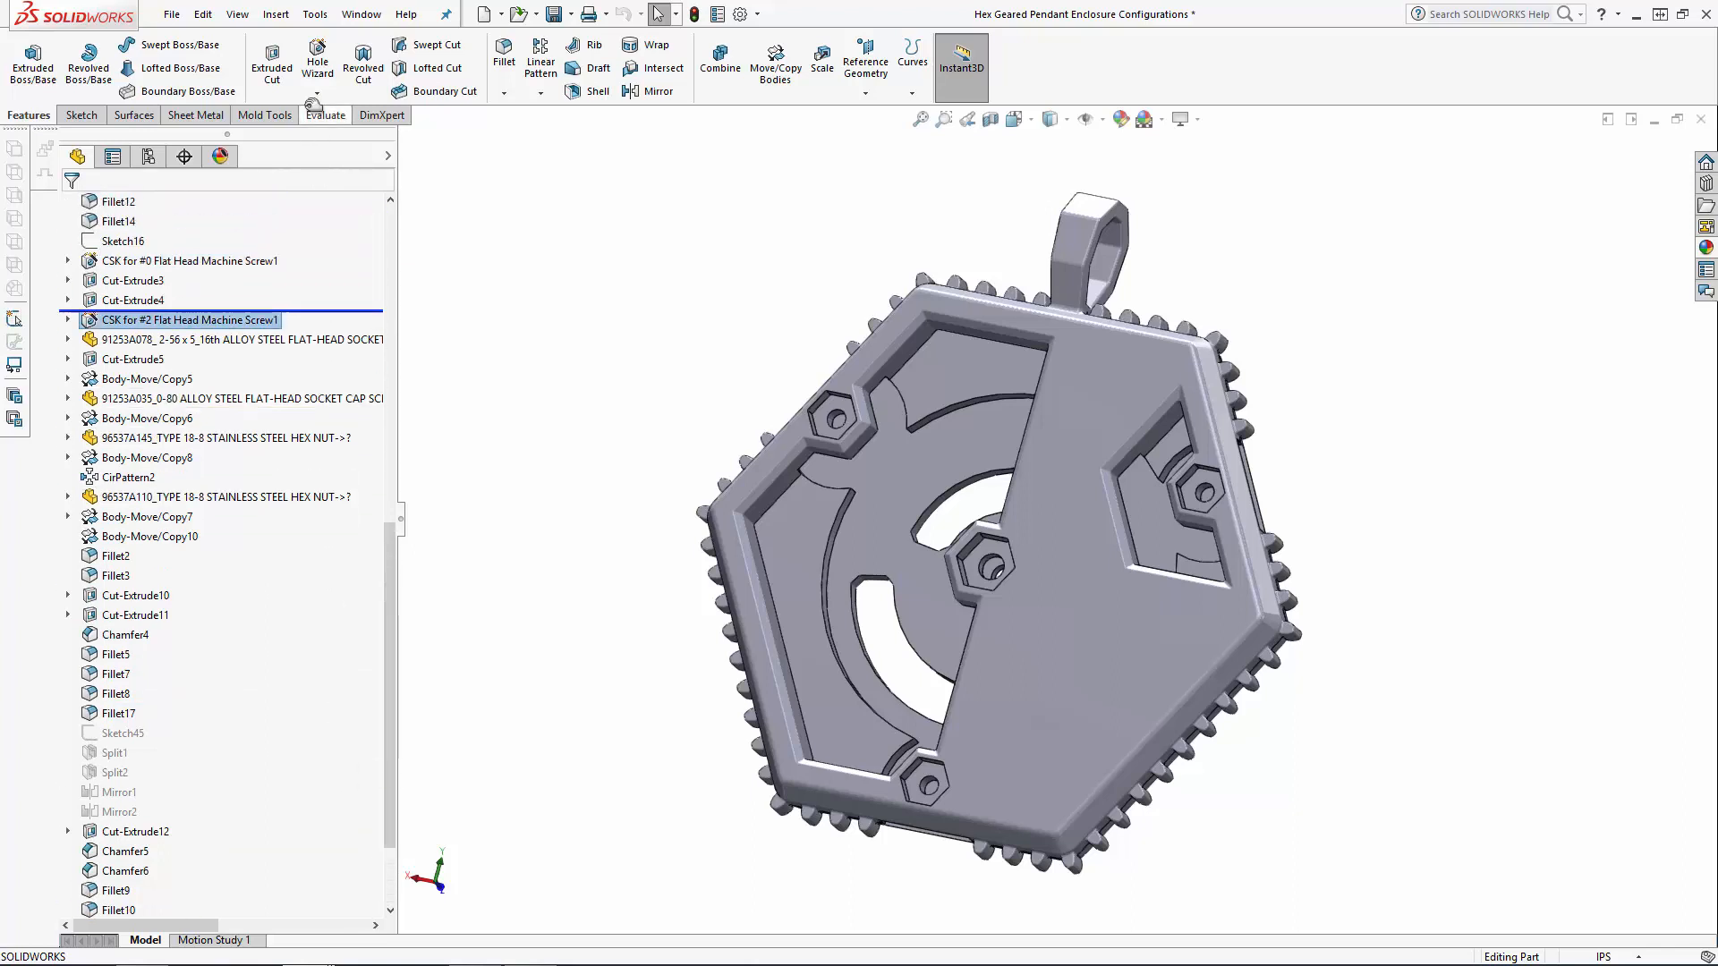
{"action": "left_click_drag", "start_coordinate": [215, 310], "coordinate": [351, 334]}
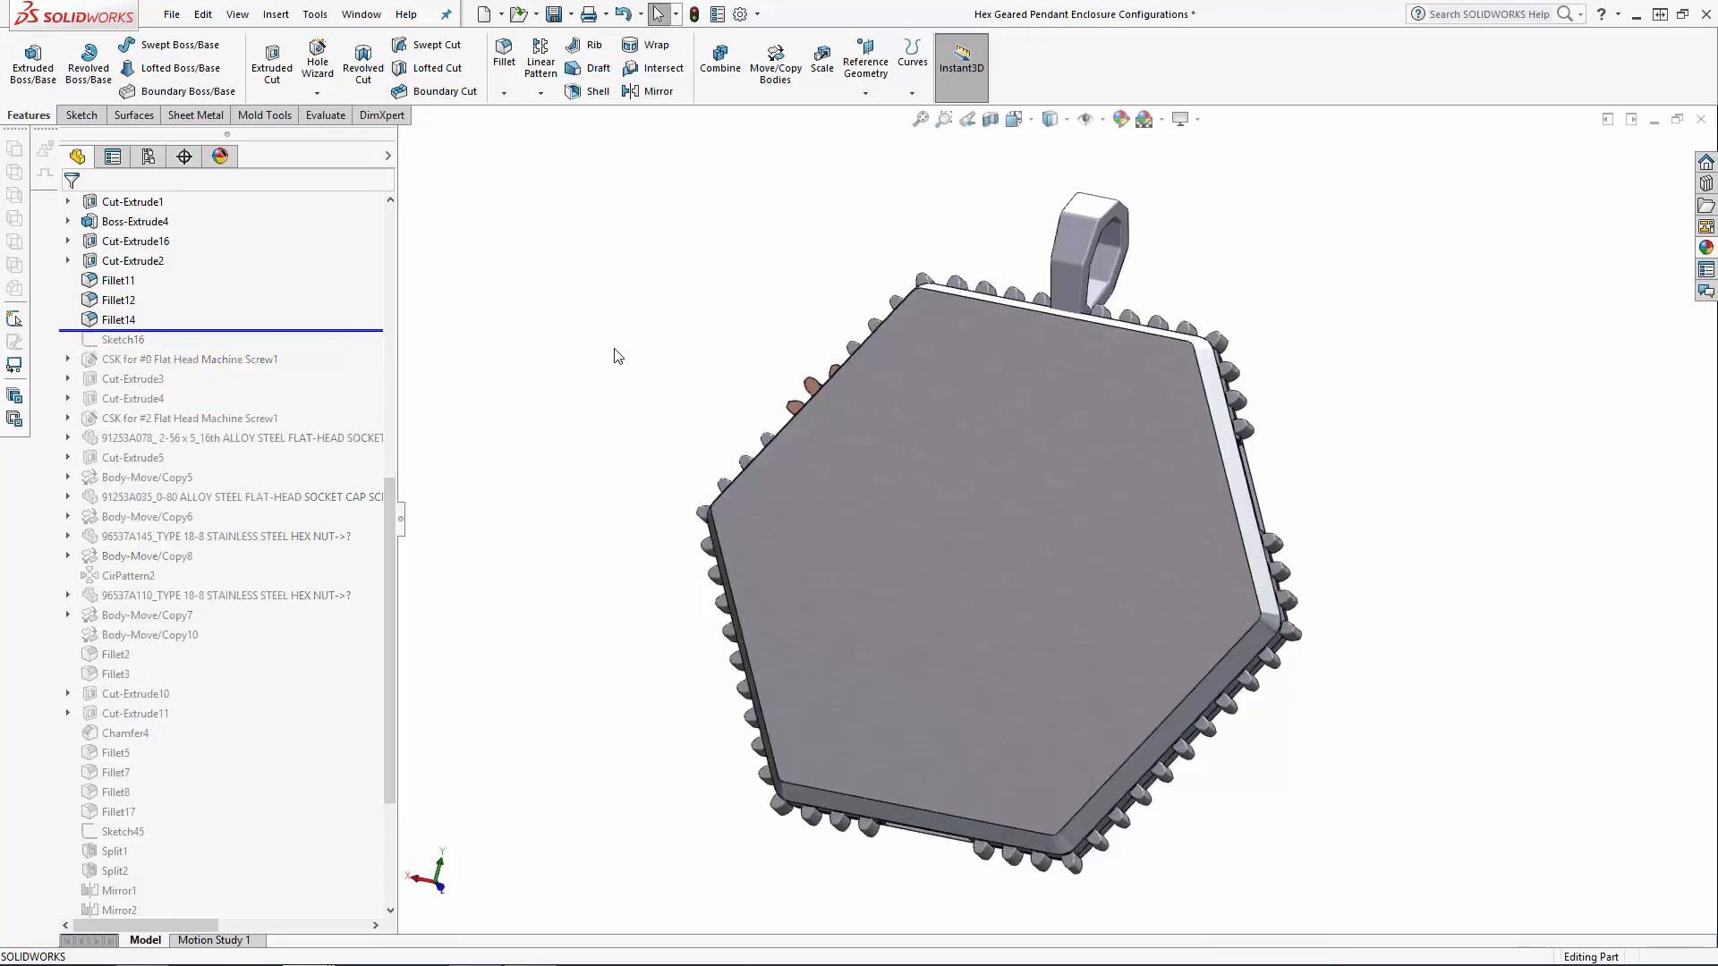
{"action": "middle_click_drag", "start_coordinate": [671, 329], "coordinate": [926, 443]}
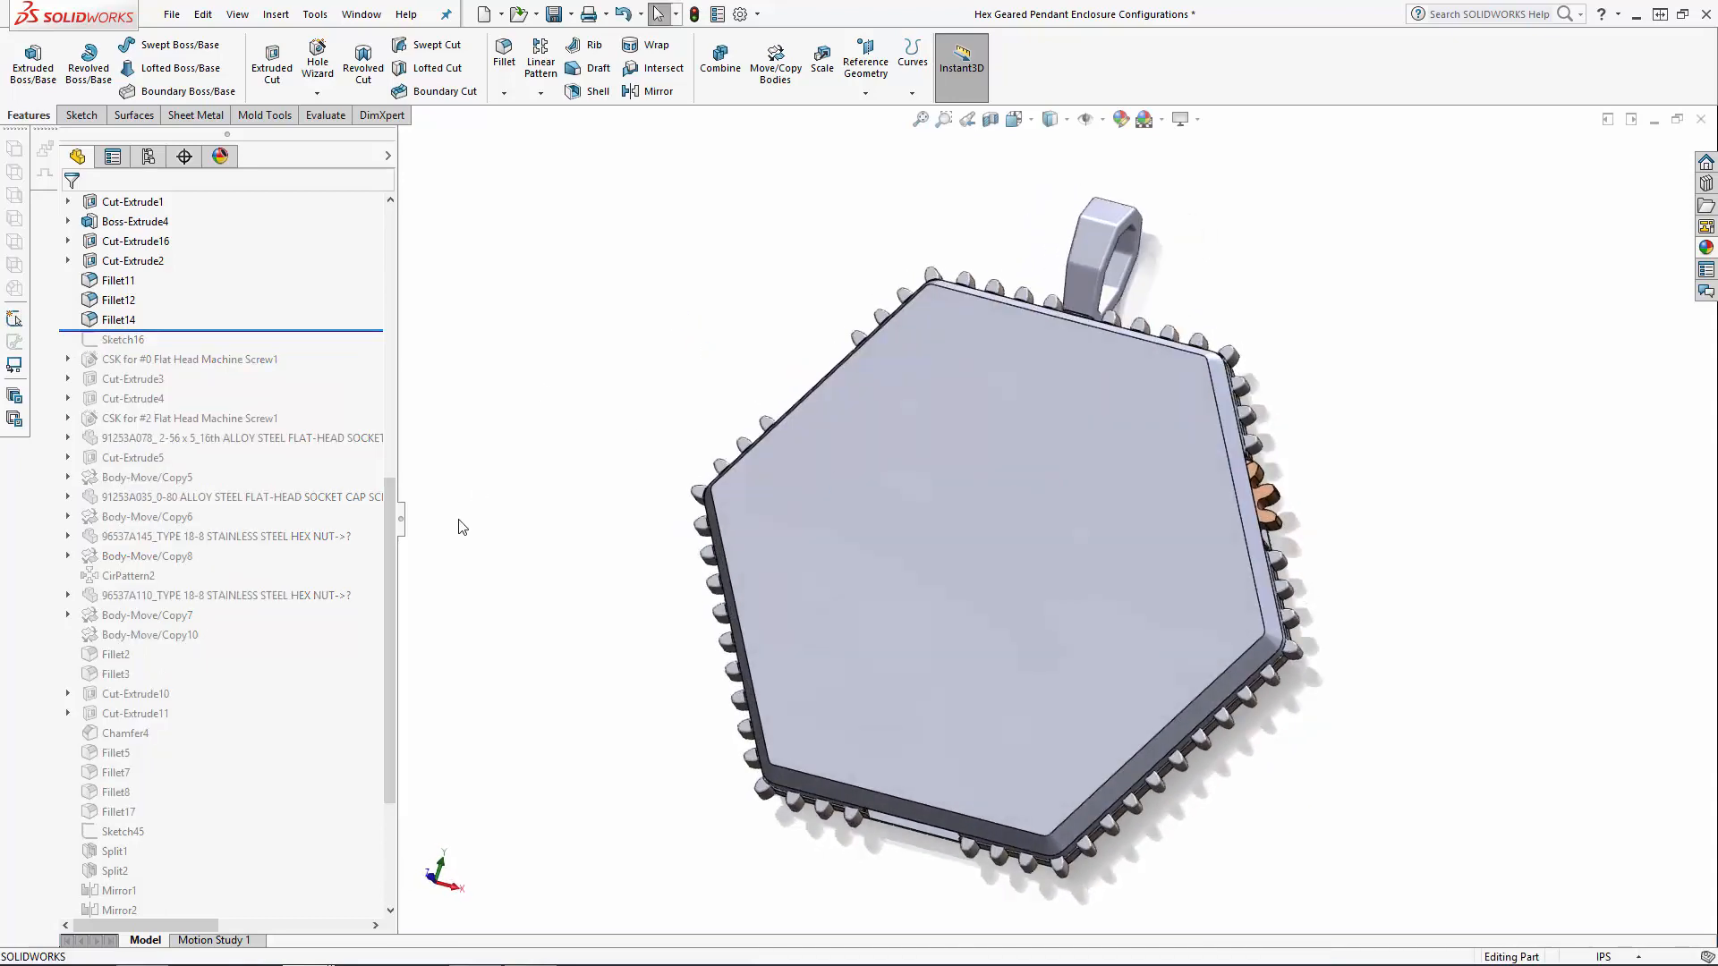
{"action": "scroll", "coordinate": [197, 319], "scroll_direction": "up", "scroll_amount": 10}
Inspect the Body-Move/Copy gear bodies under Solid Bodies, then head to Insert > Features
{"action": "left_click", "coordinate": [69, 301]}
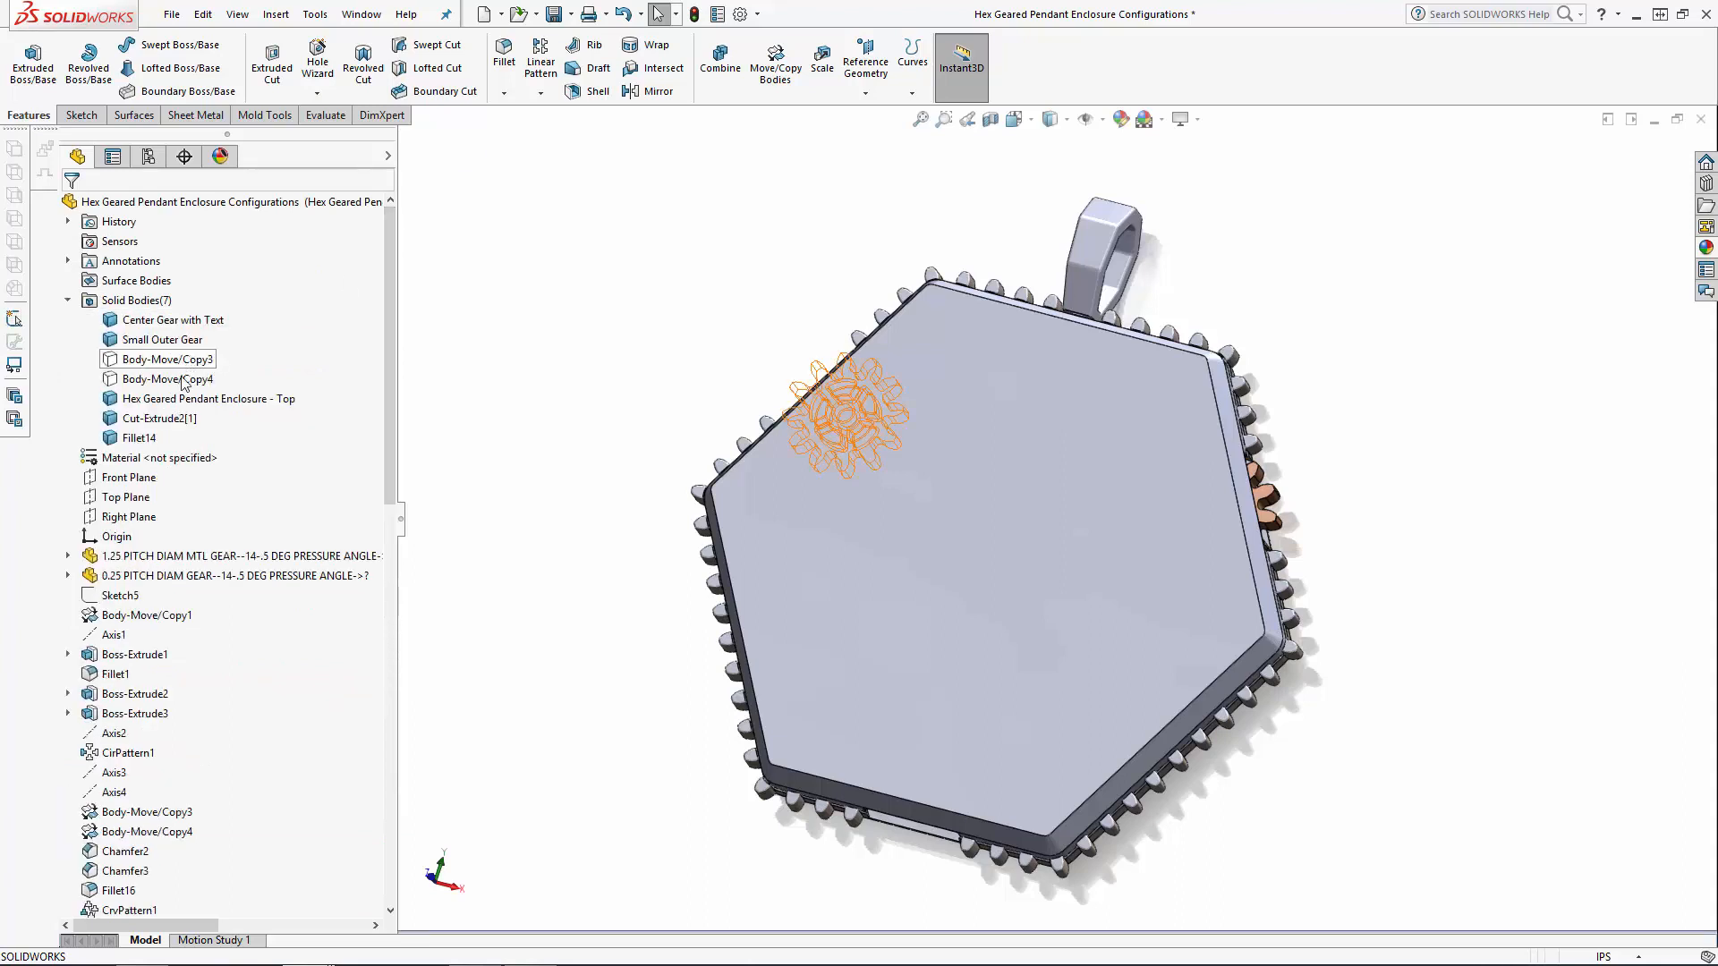
{"action": "left_click", "coordinate": [167, 378]}
{"action": "left_click", "coordinate": [168, 359], "text": "ctrl"}
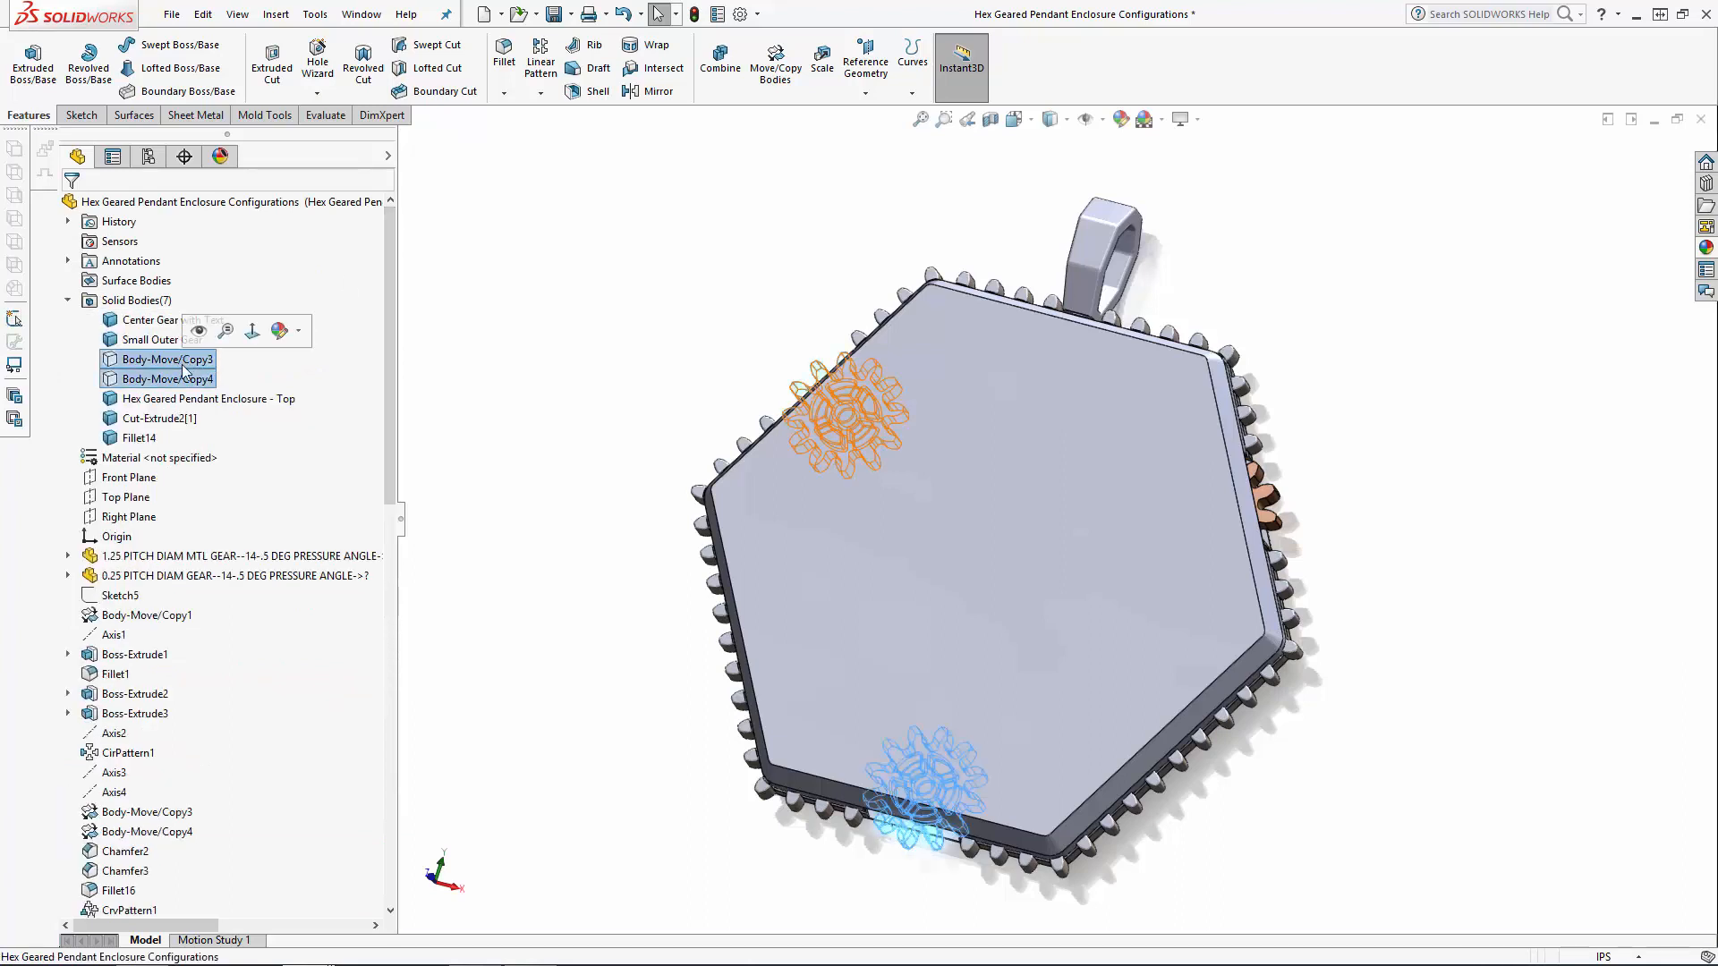
{"action": "left_click", "coordinate": [543, 359]}
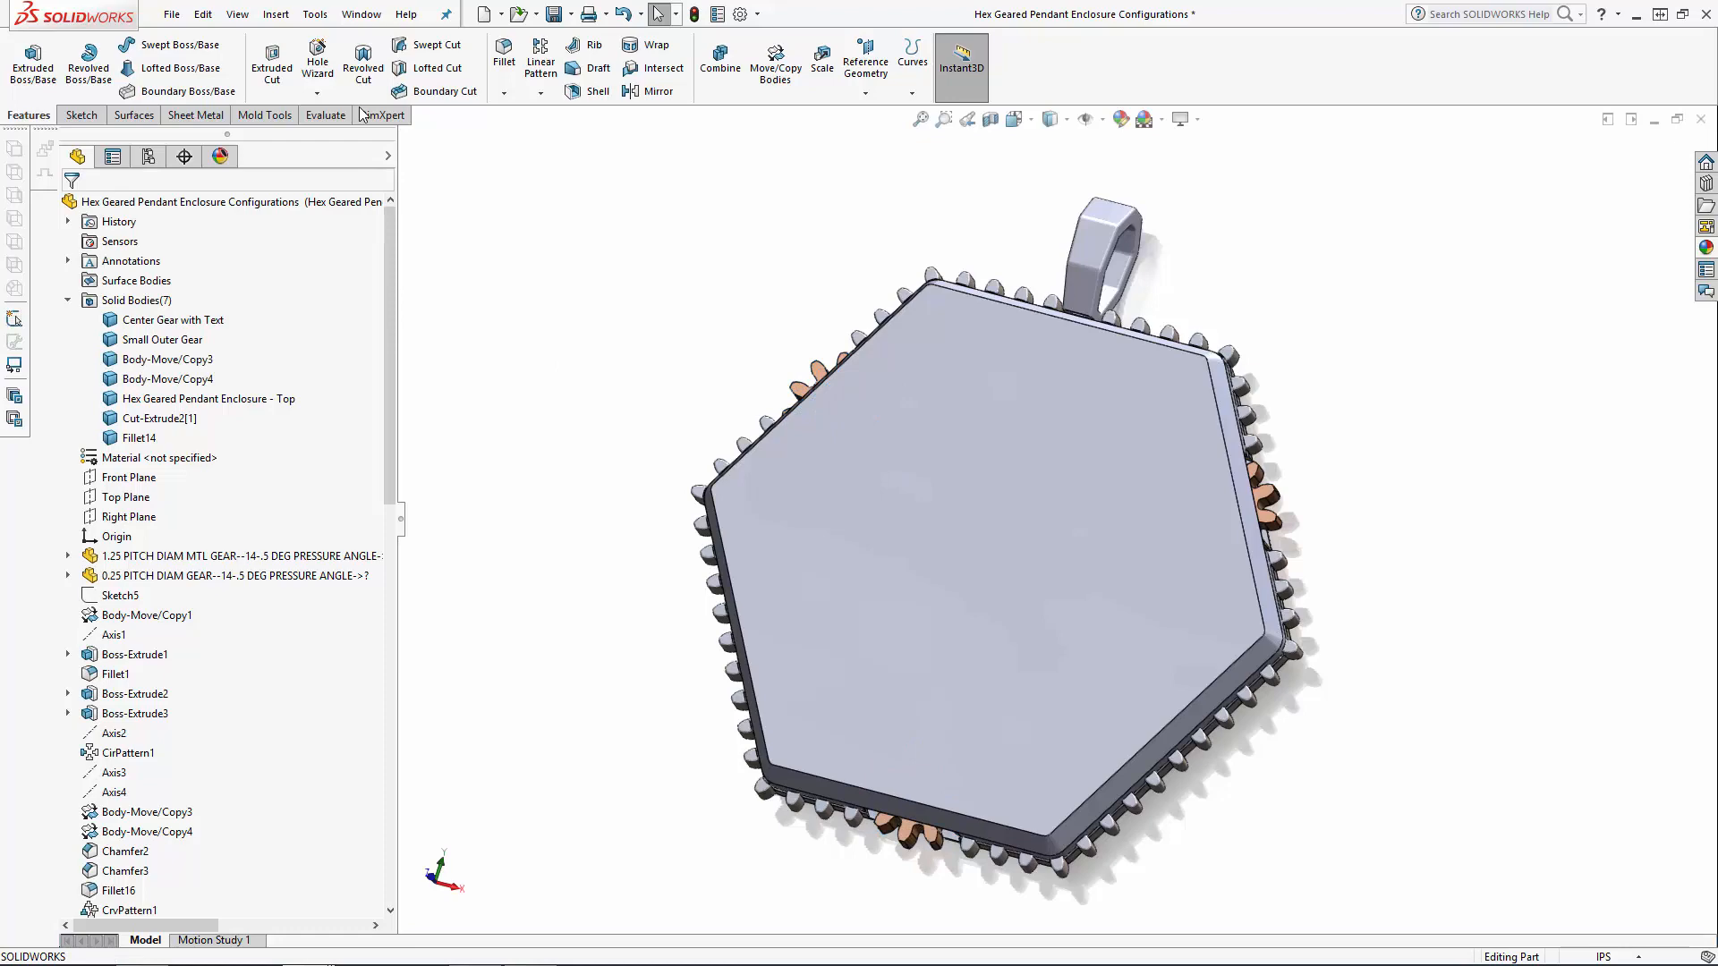
{"action": "left_click", "coordinate": [276, 15]}
{"action": "mouse_move", "coordinate": [307, 85]}
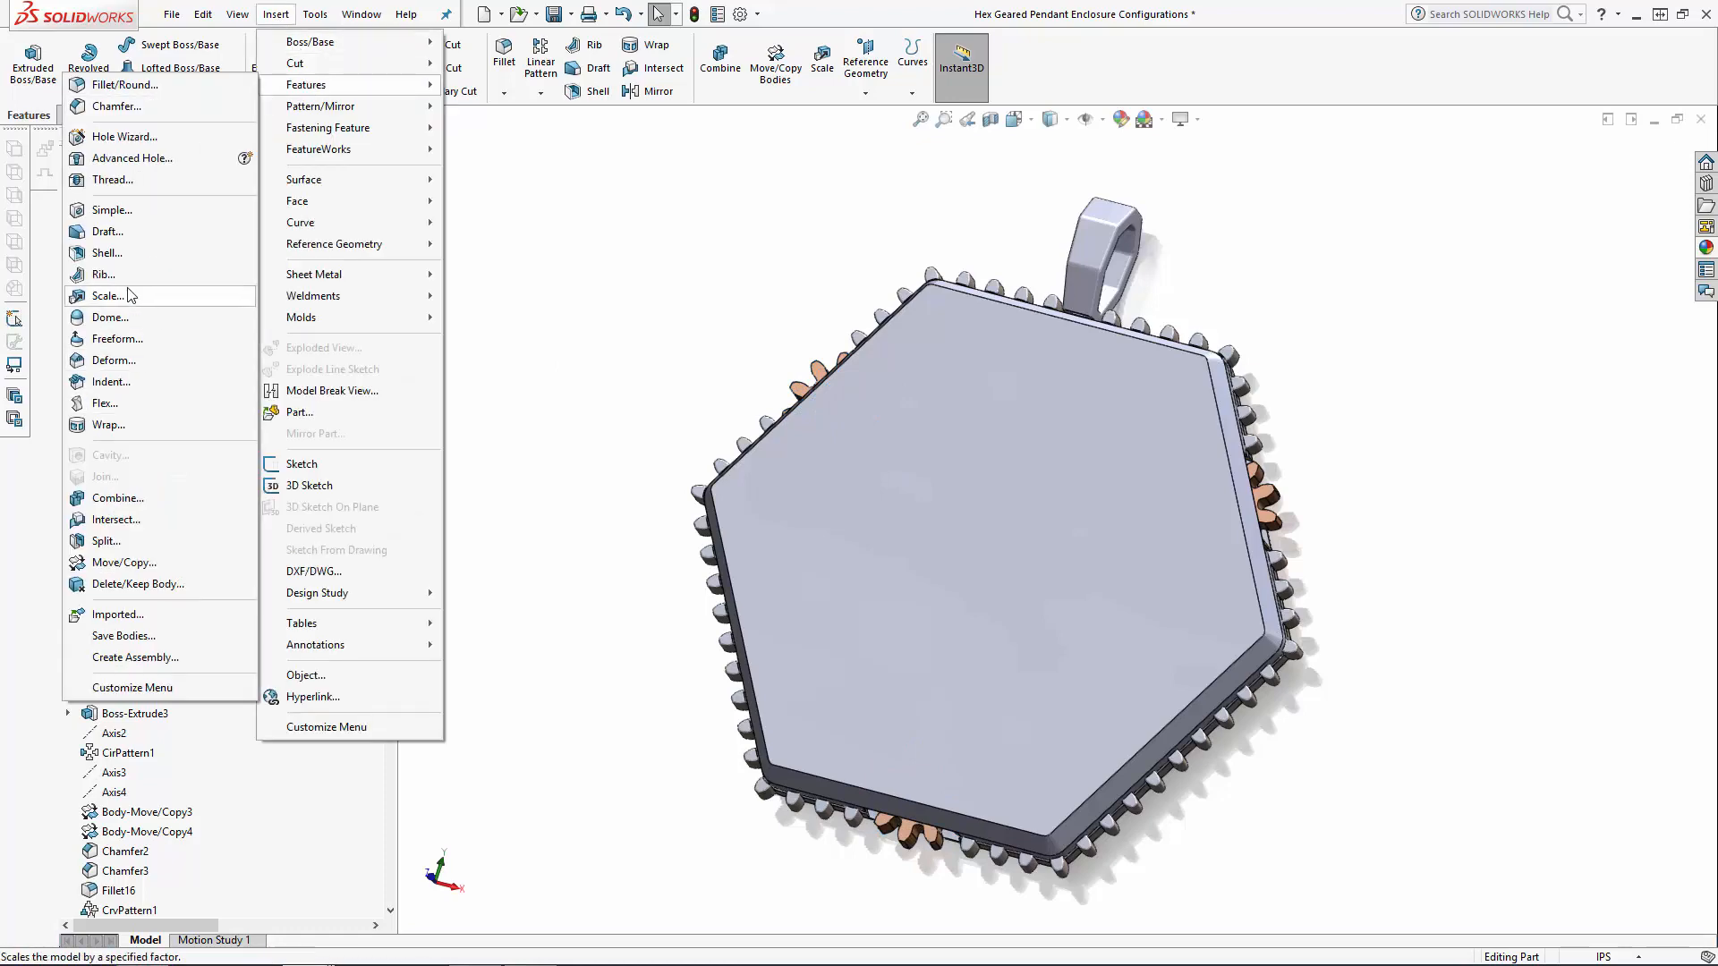
Start a Scale feature on all seven bodies, scaling about the origin by 1.3 in X and Y, 1 in Z
{"action": "left_click", "coordinate": [129, 297]}
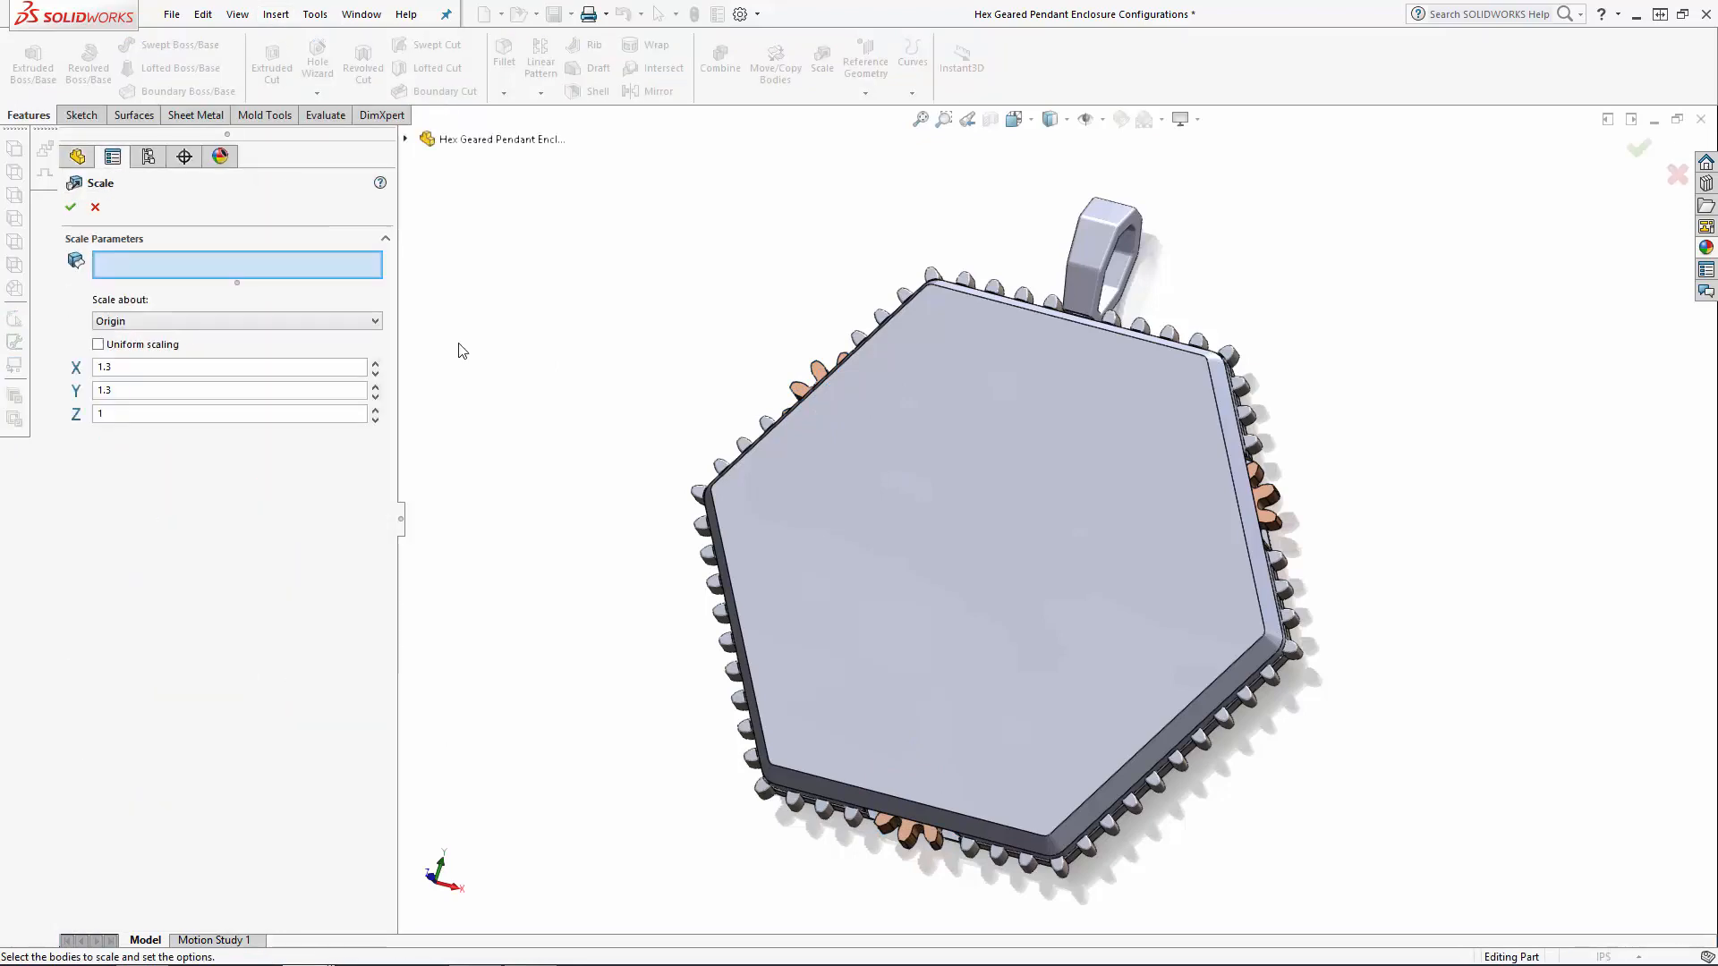
{"action": "left_click_drag", "start_coordinate": [610, 154], "coordinate": [1498, 905]}
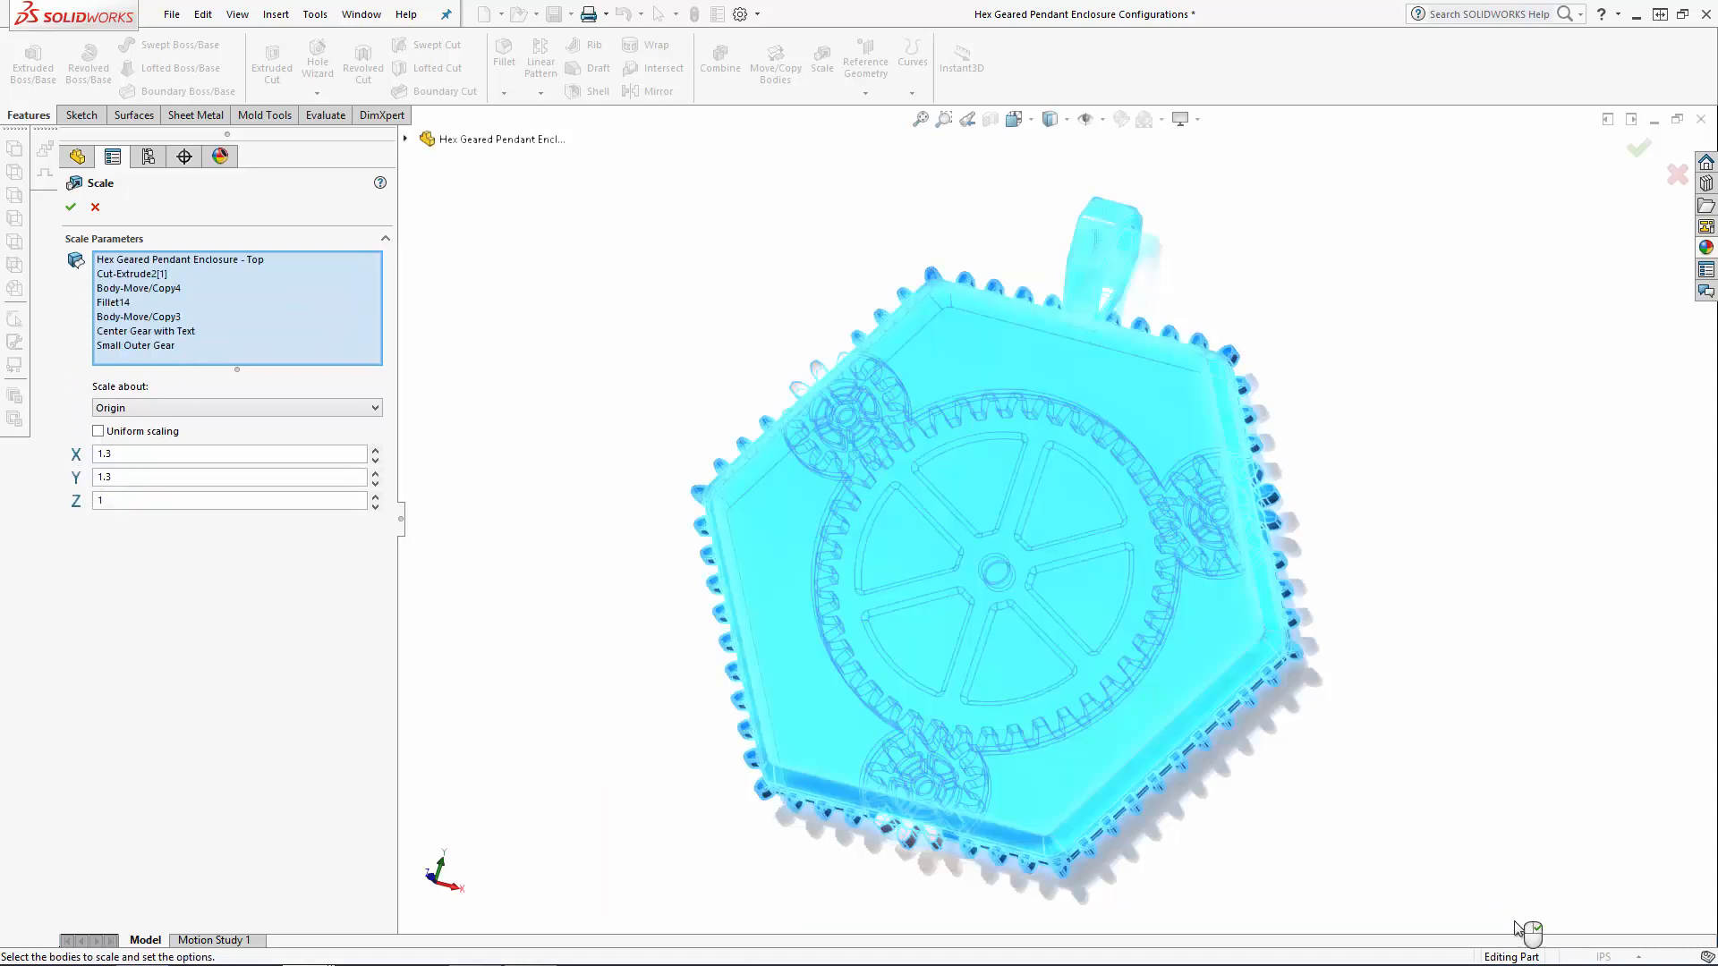
{"action": "left_click", "coordinate": [235, 408]}
{"action": "left_click", "coordinate": [136, 424]}
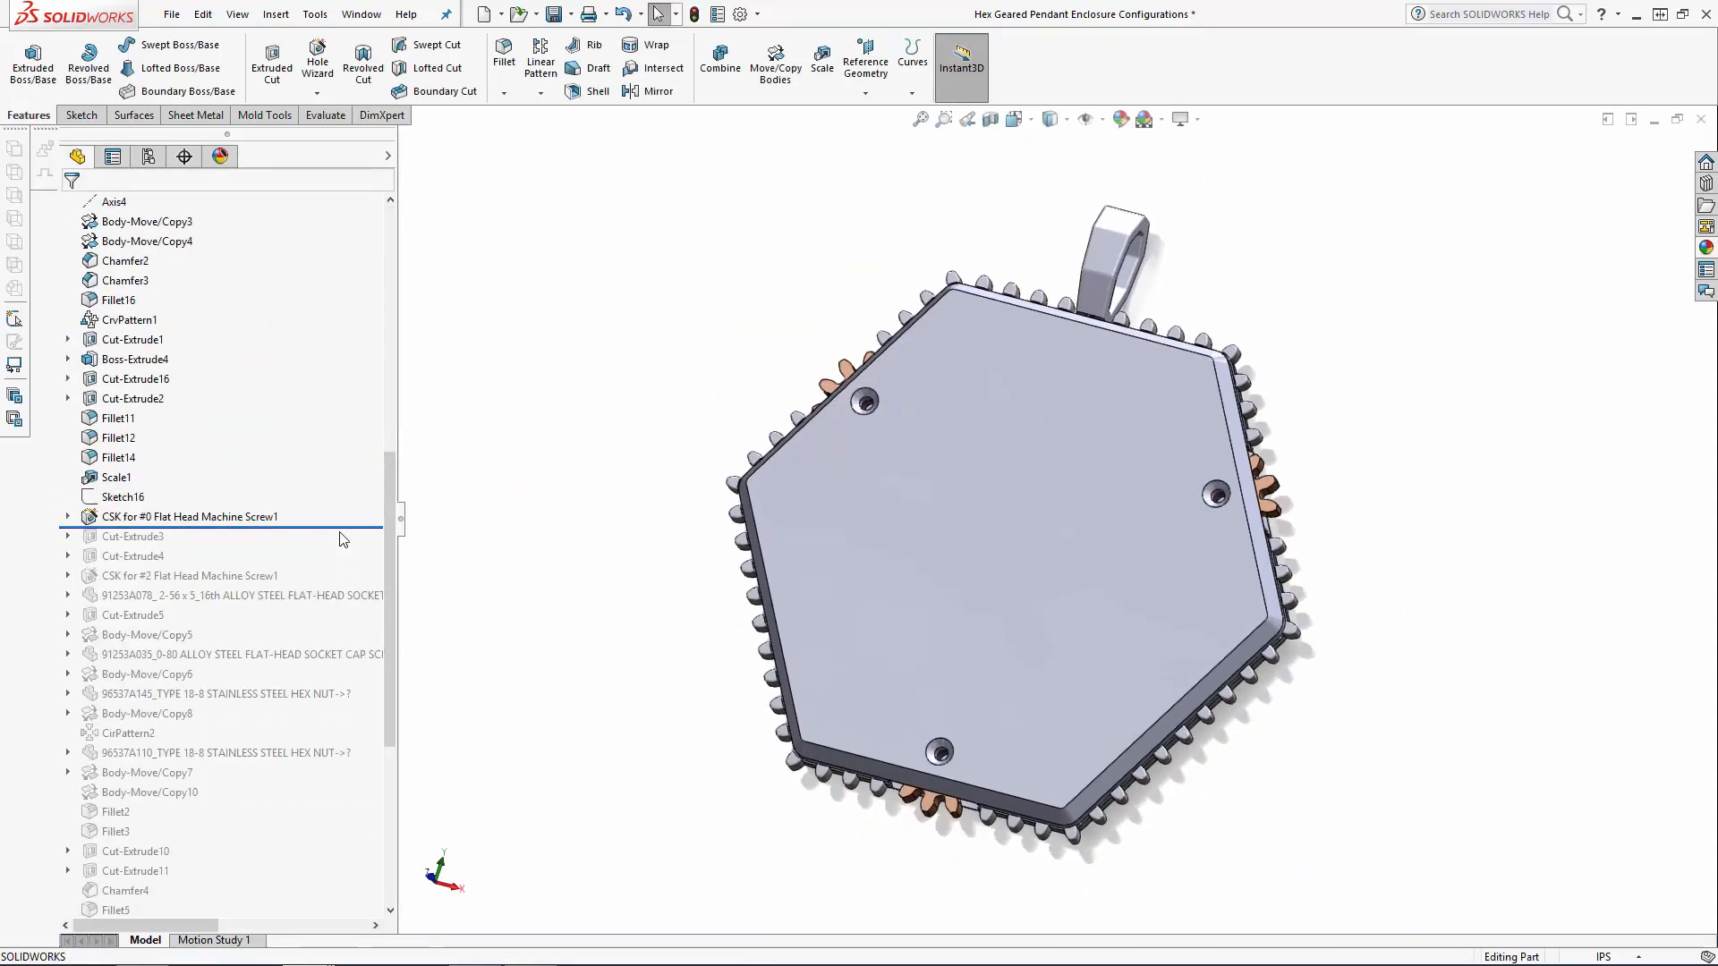
Roll the history forward past Cut-Extrude10 and expand it to reveal Sketch37
{"action": "left_click_drag", "start_coordinate": [346, 527], "coordinate": [268, 860]}
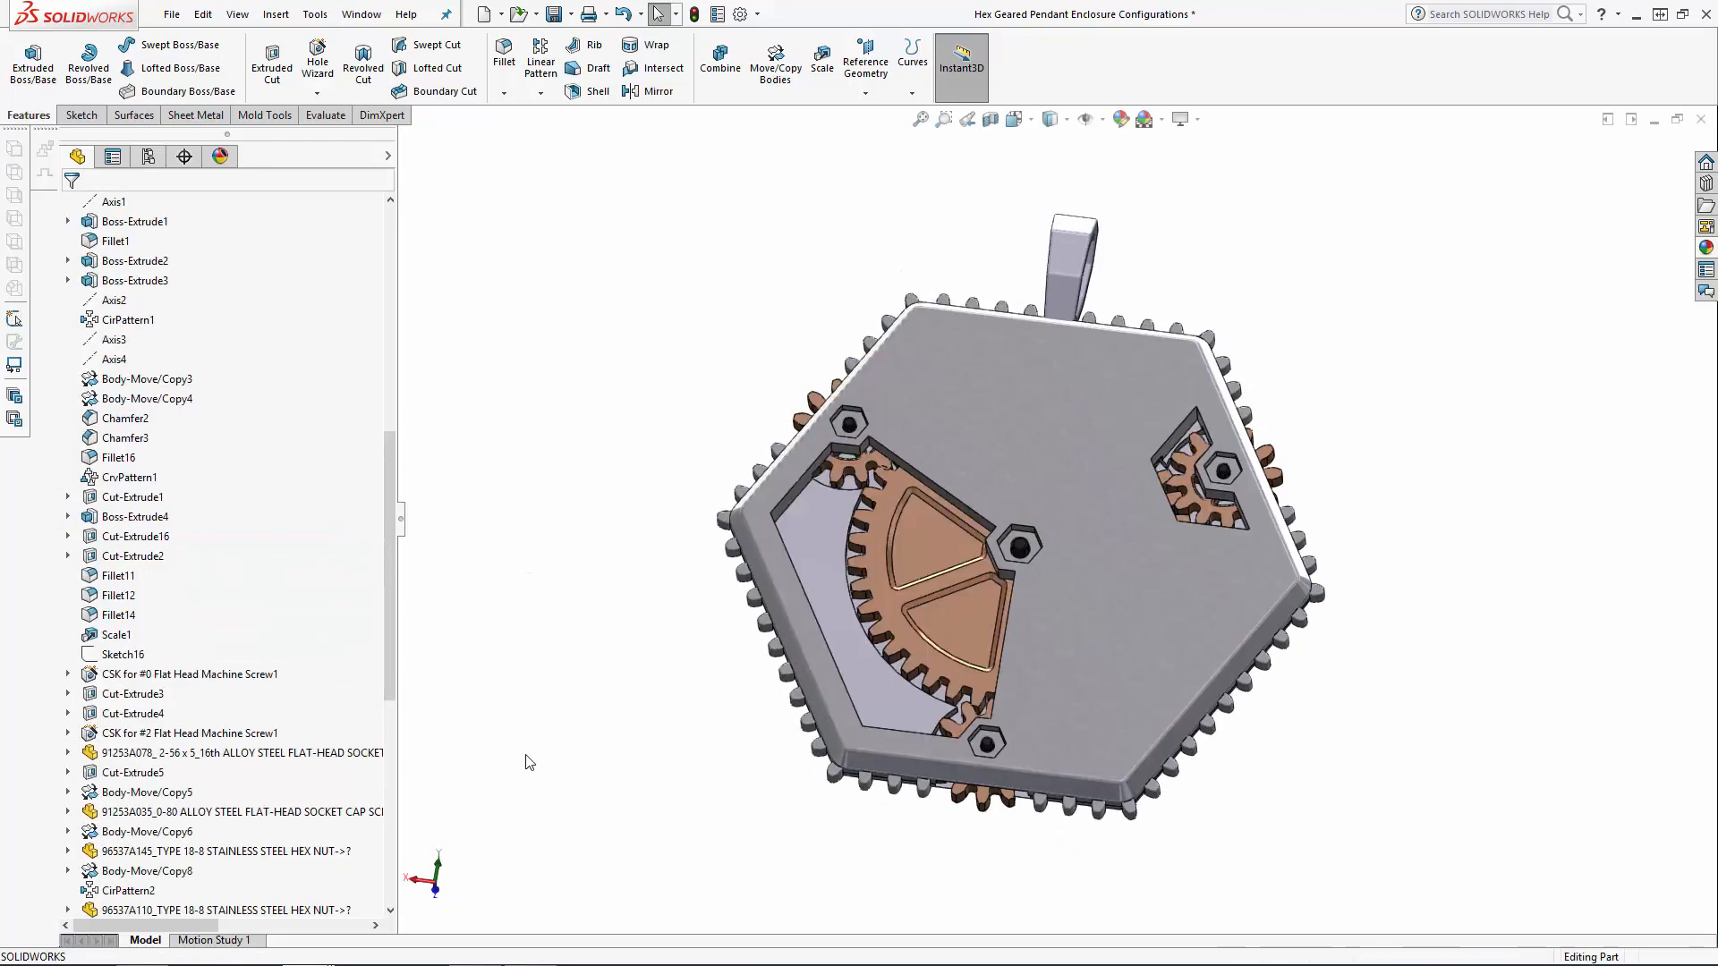
{"action": "scroll", "coordinate": [322, 699], "scroll_direction": "down", "scroll_amount": 4}
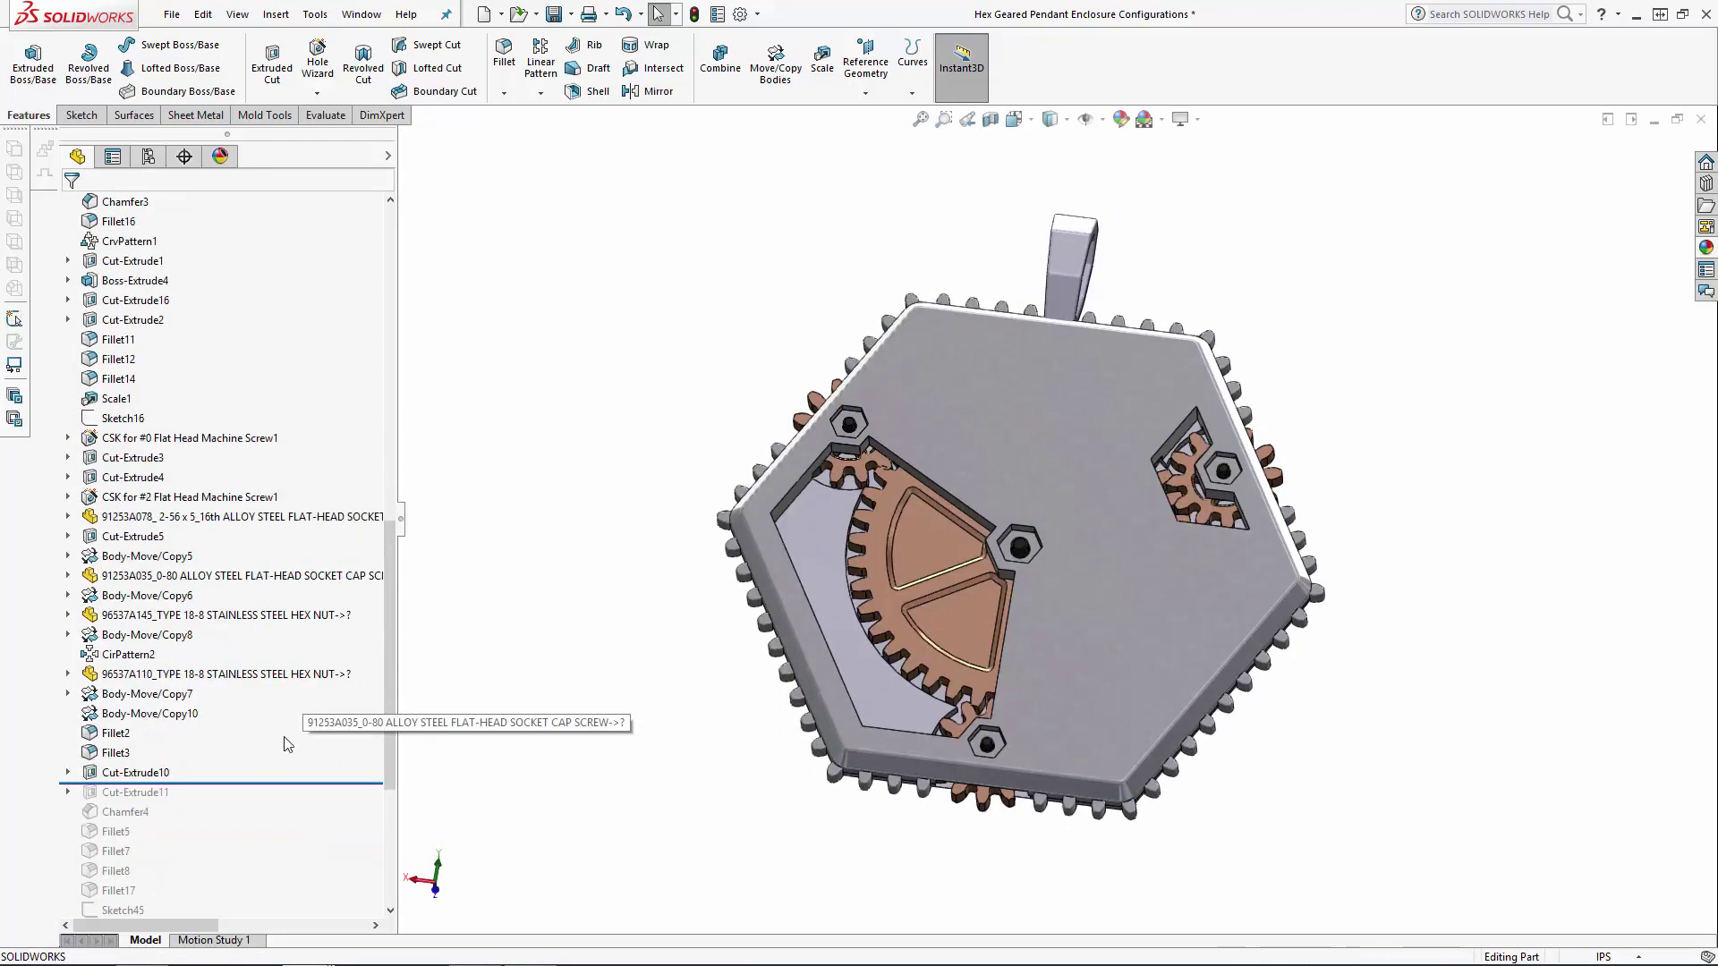
{"action": "left_click", "coordinate": [68, 773]}
Edit Sketch37 viewed normal to, changing offset dimension D1 for this configuration only
{"action": "double_click", "coordinate": [147, 794]}
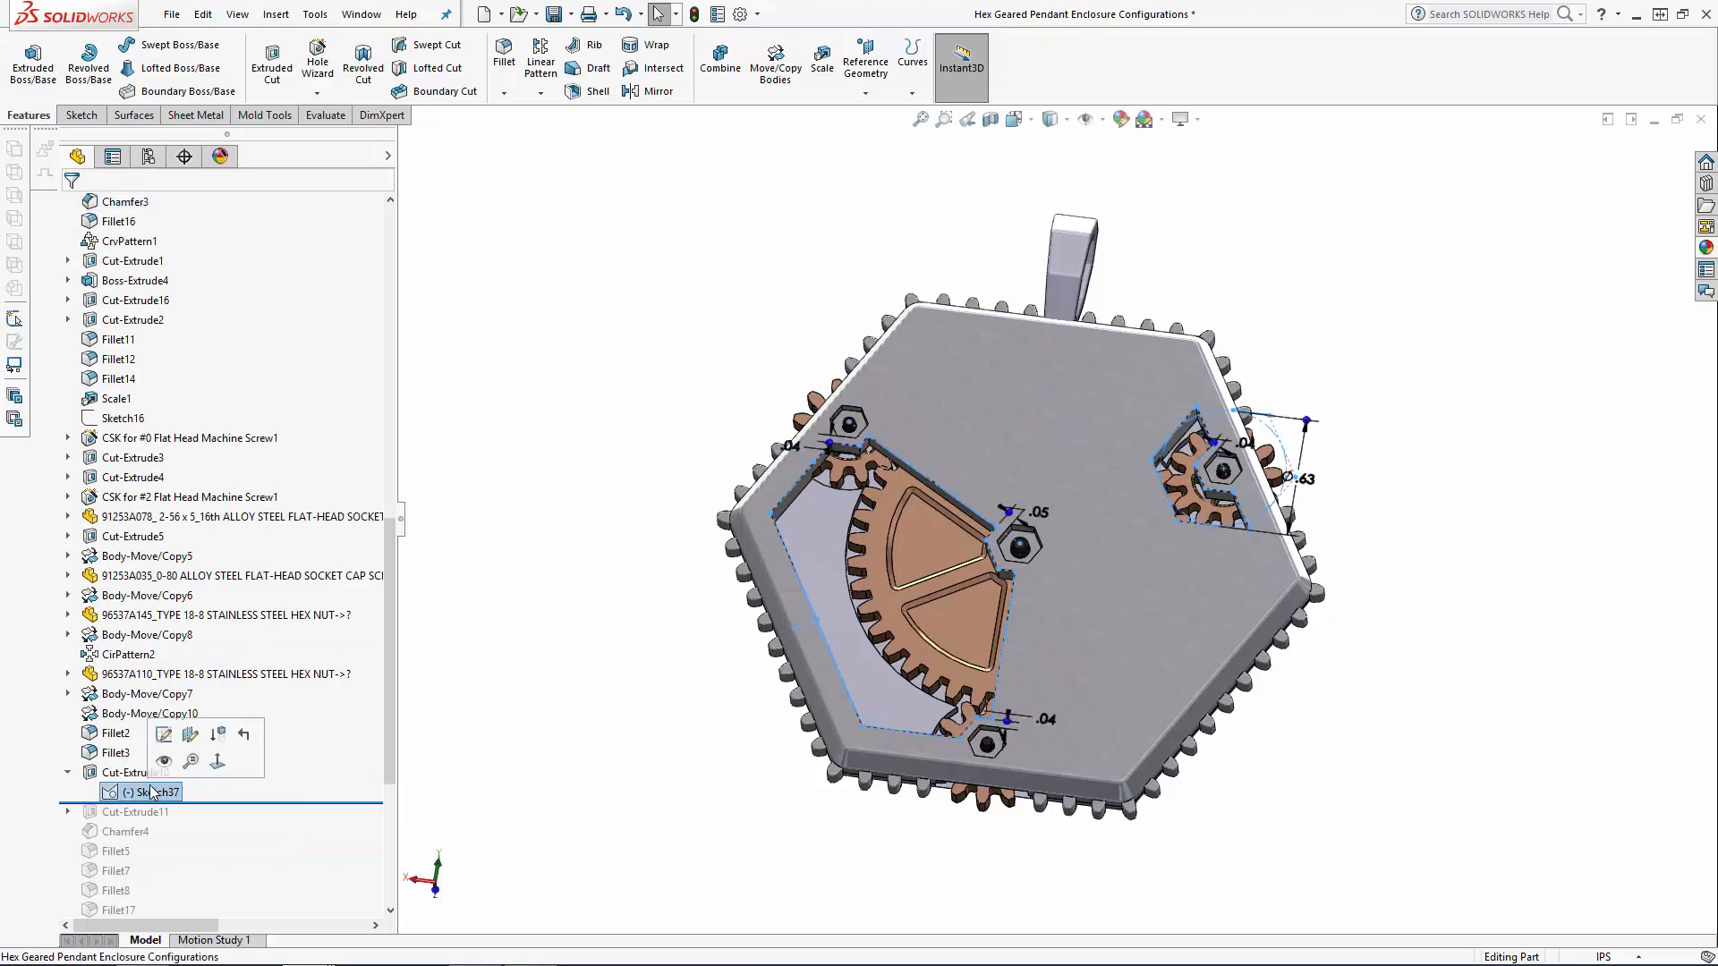
{"action": "left_click", "coordinate": [1050, 118]}
{"action": "left_click", "coordinate": [1114, 223]}
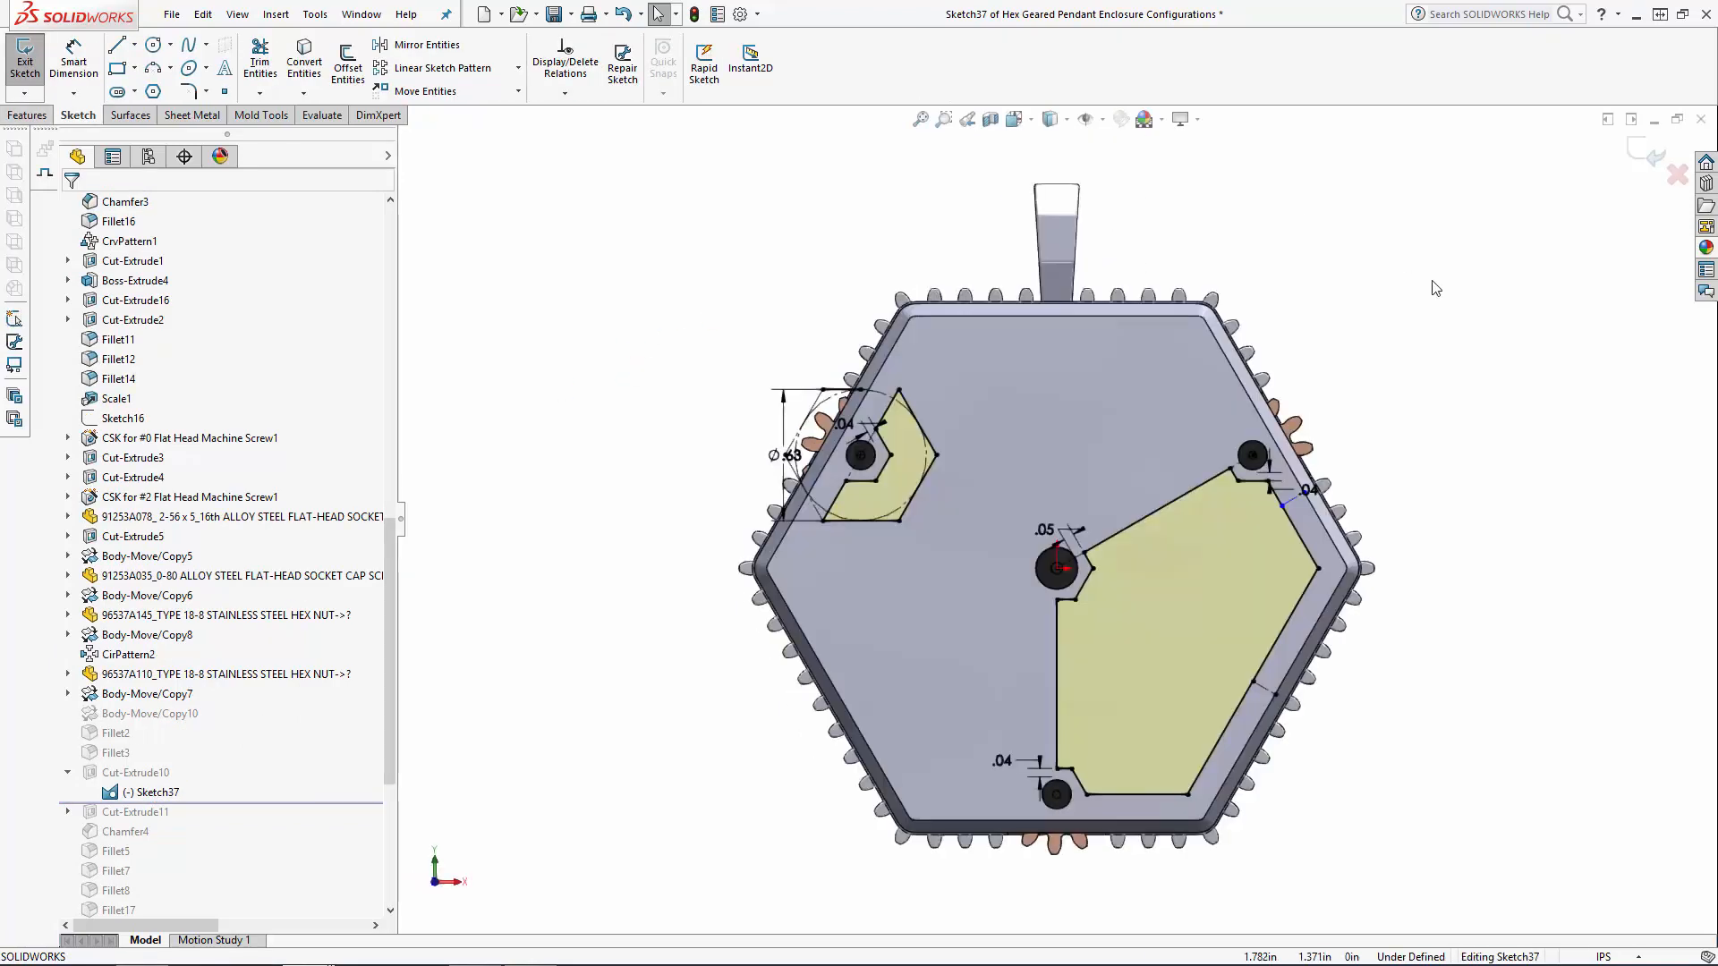
{"action": "double_click", "coordinate": [1045, 529]}
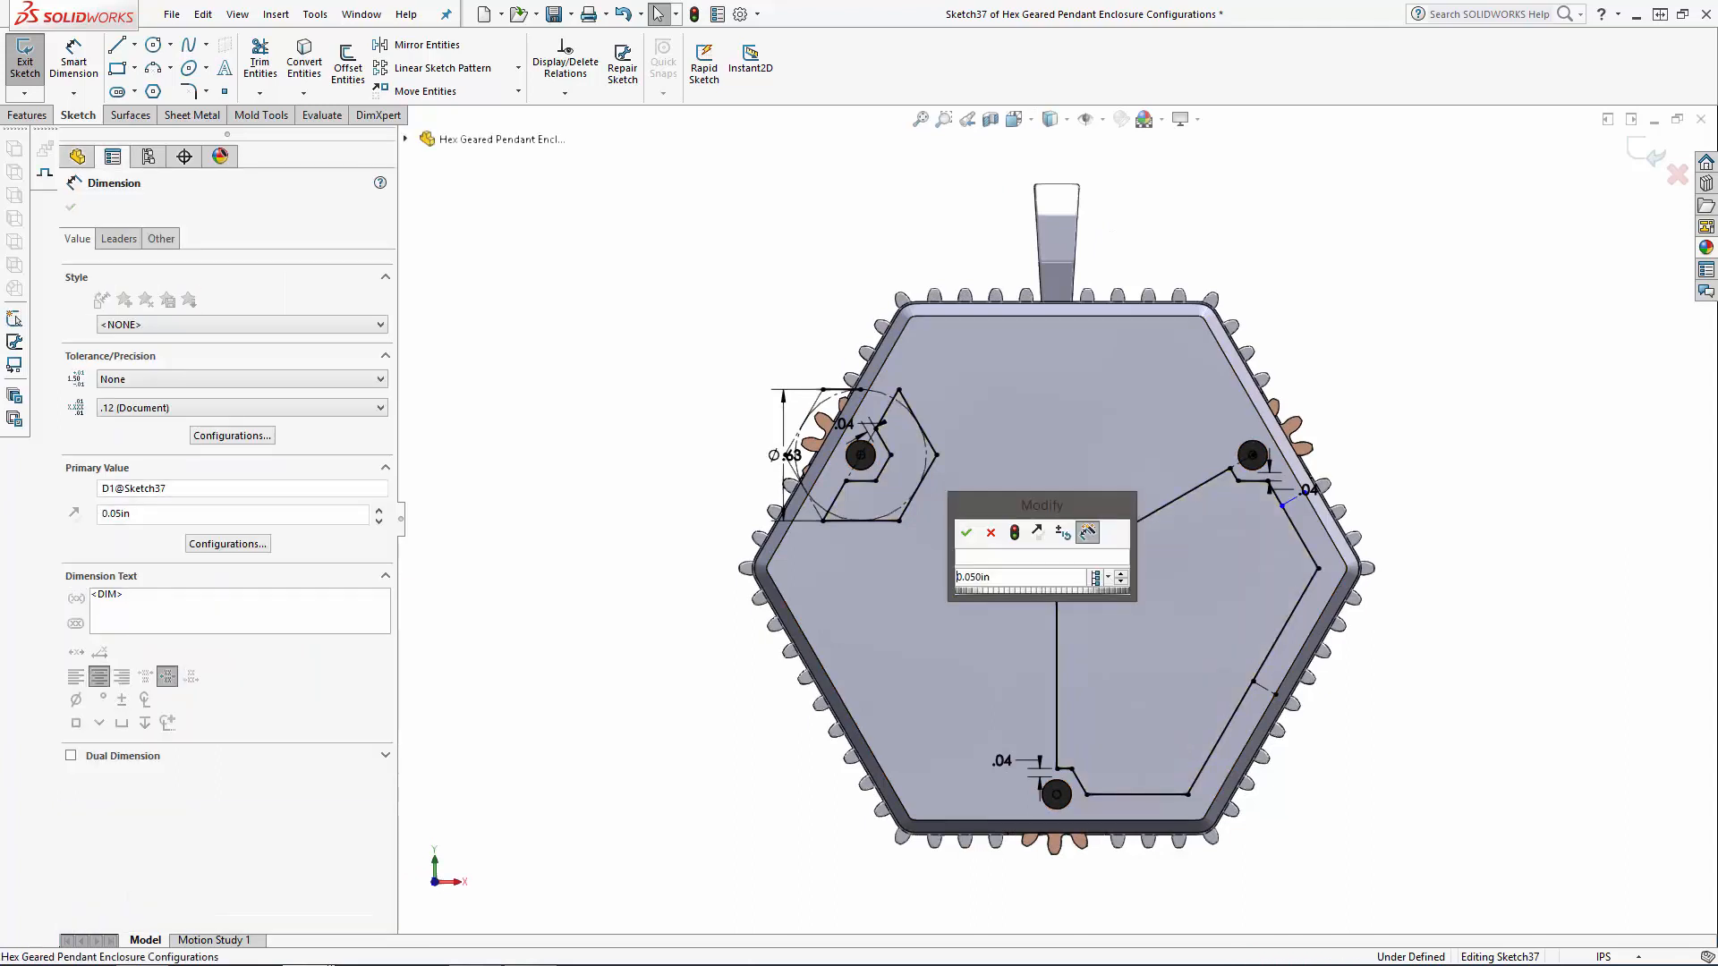
{"action": "left_click", "coordinate": [1109, 579]}
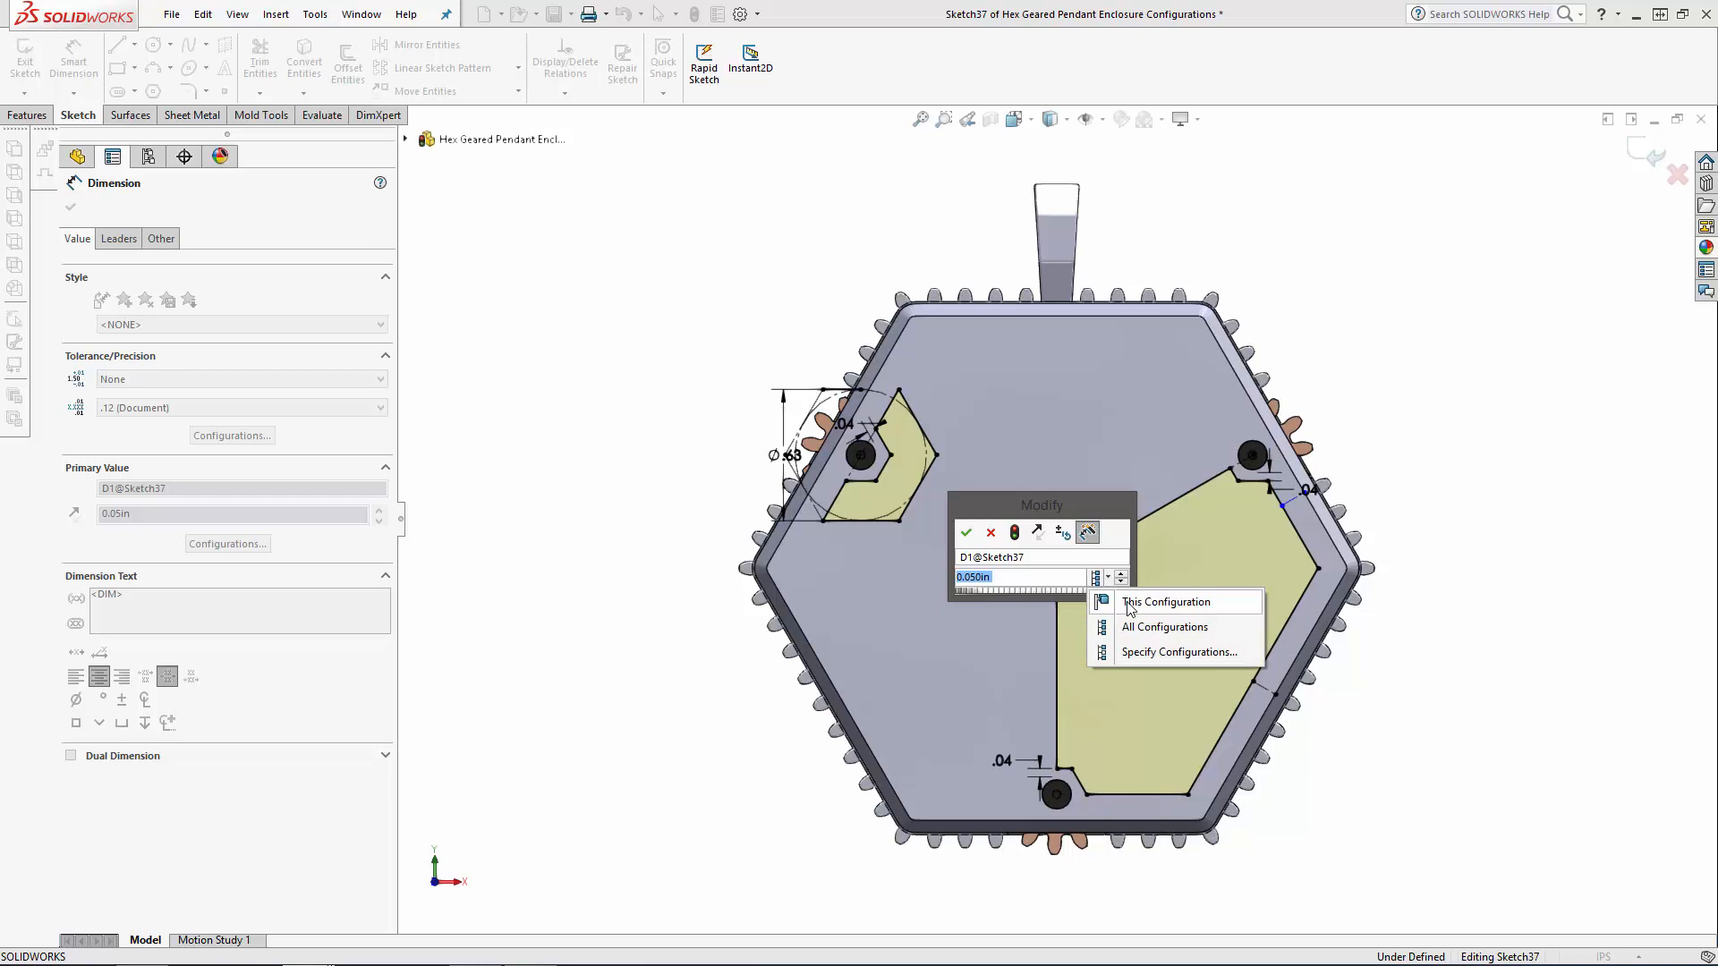
{"action": "left_click", "coordinate": [1129, 604]}
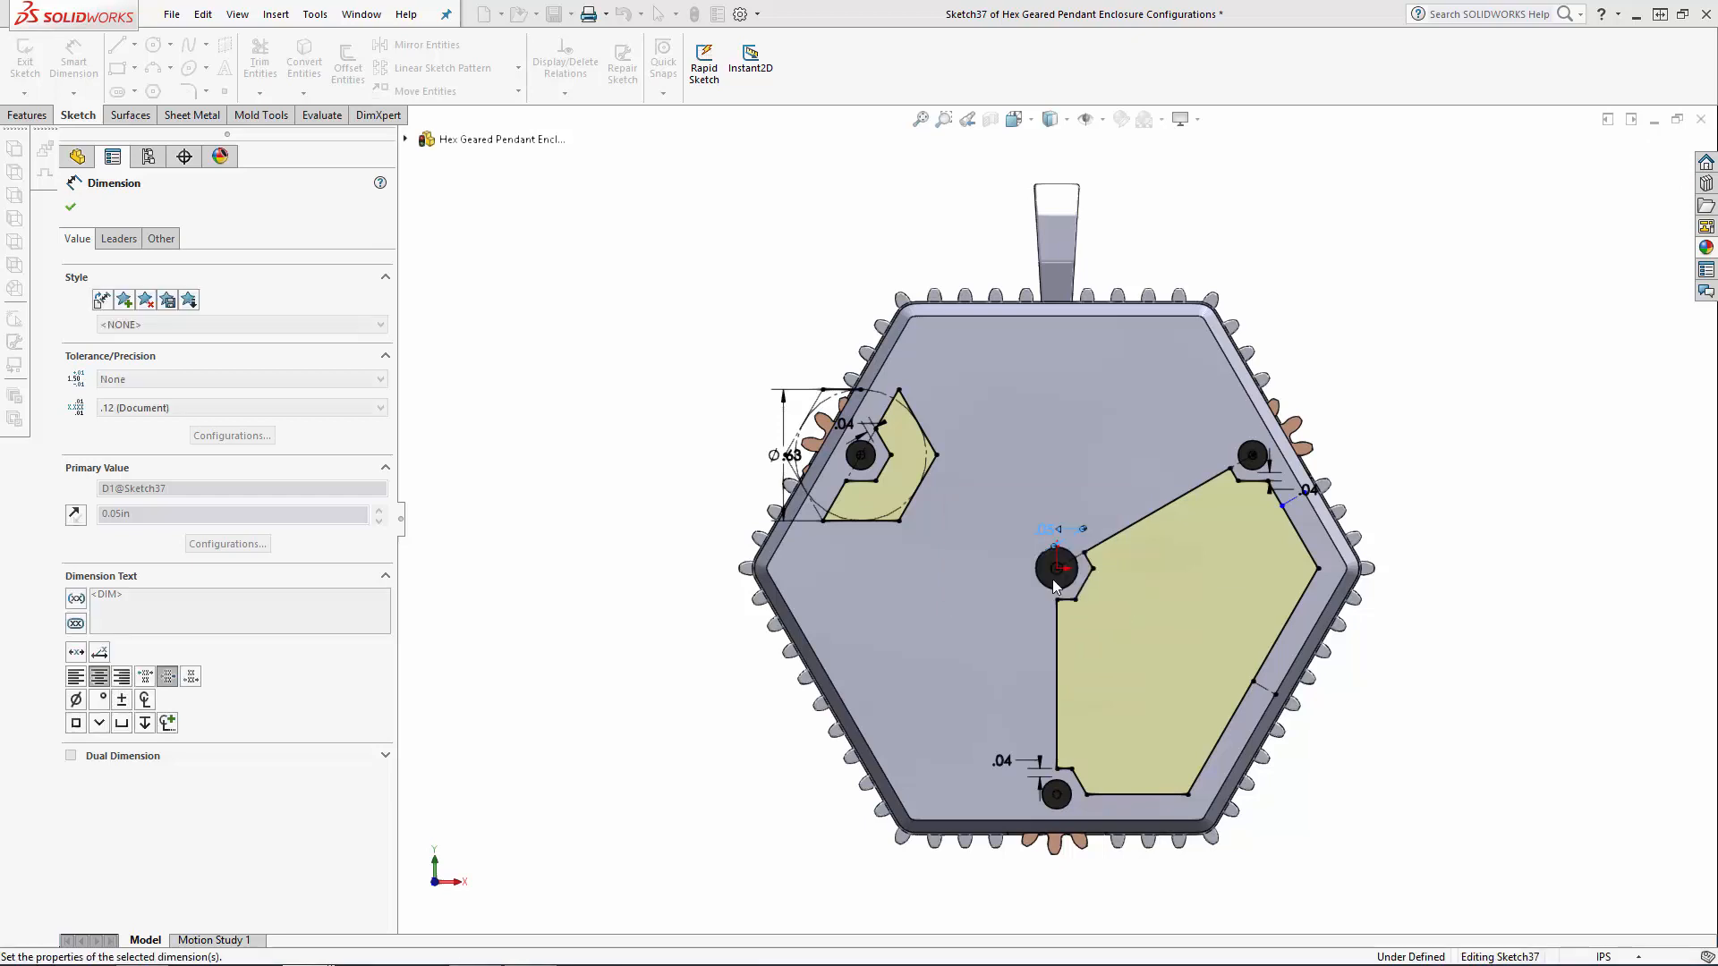
Change D2, D3 and the next cutout dimension for this configuration, exit the sketch and roll forward past Cut-Extrude11
{"action": "left_click", "coordinate": [1431, 558]}
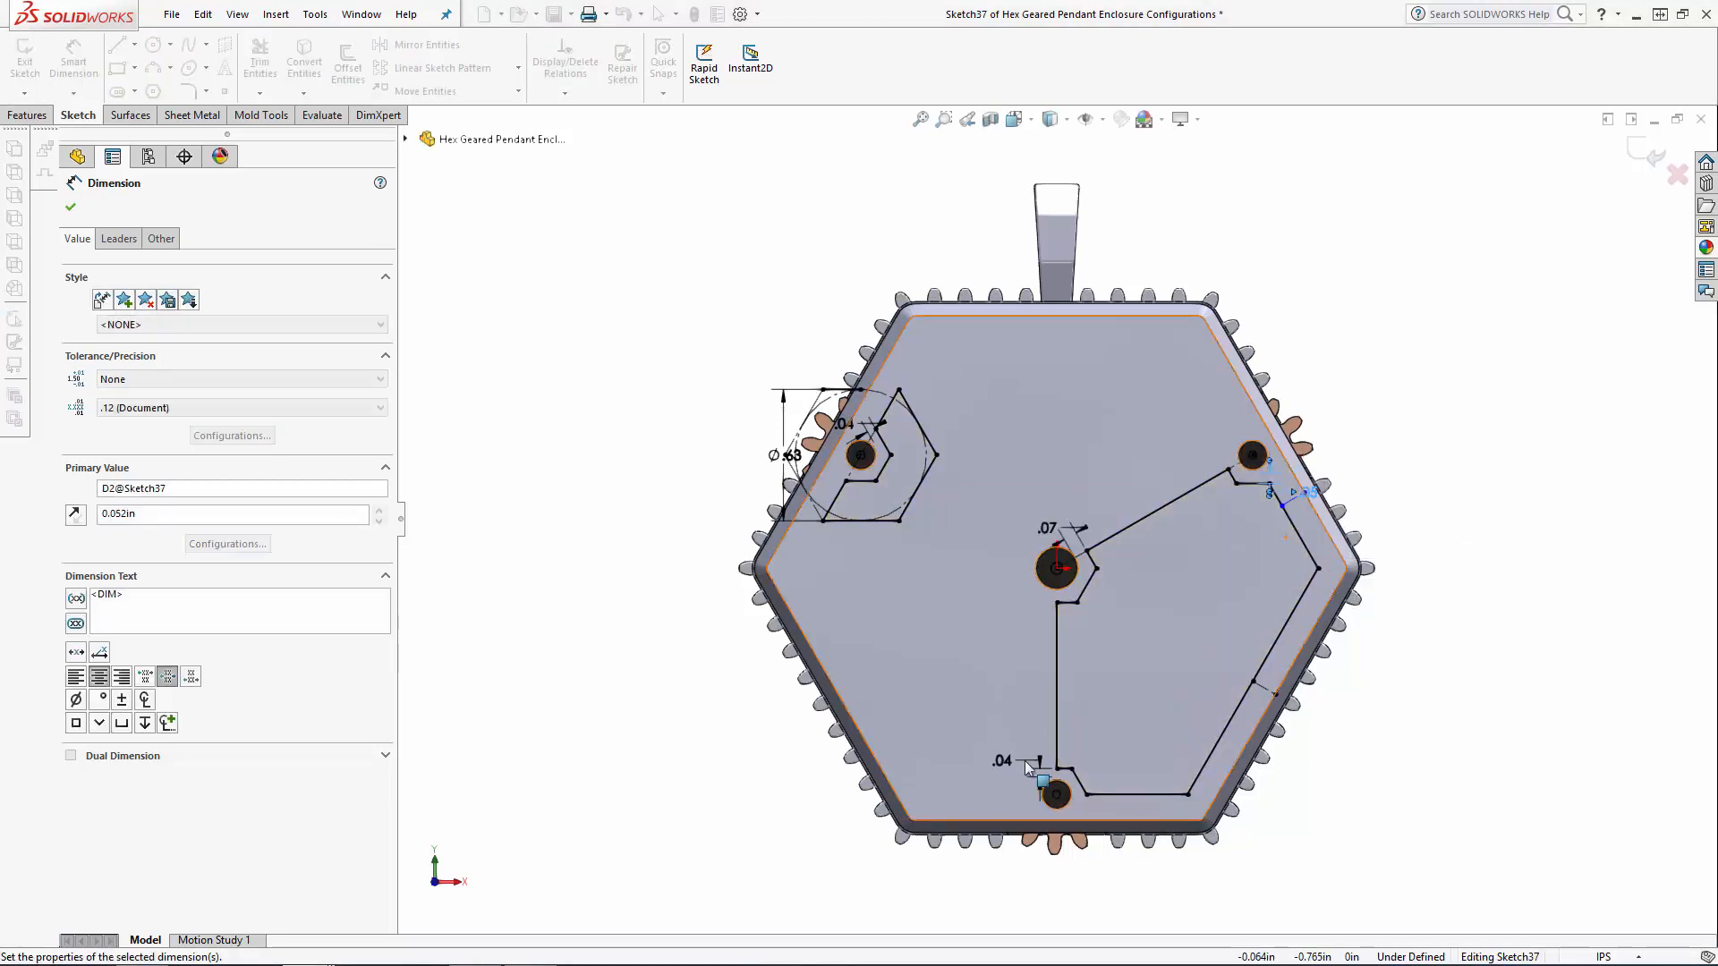
{"action": "left_click", "coordinate": [1047, 793]}
{"action": "left_click", "coordinate": [1050, 825]}
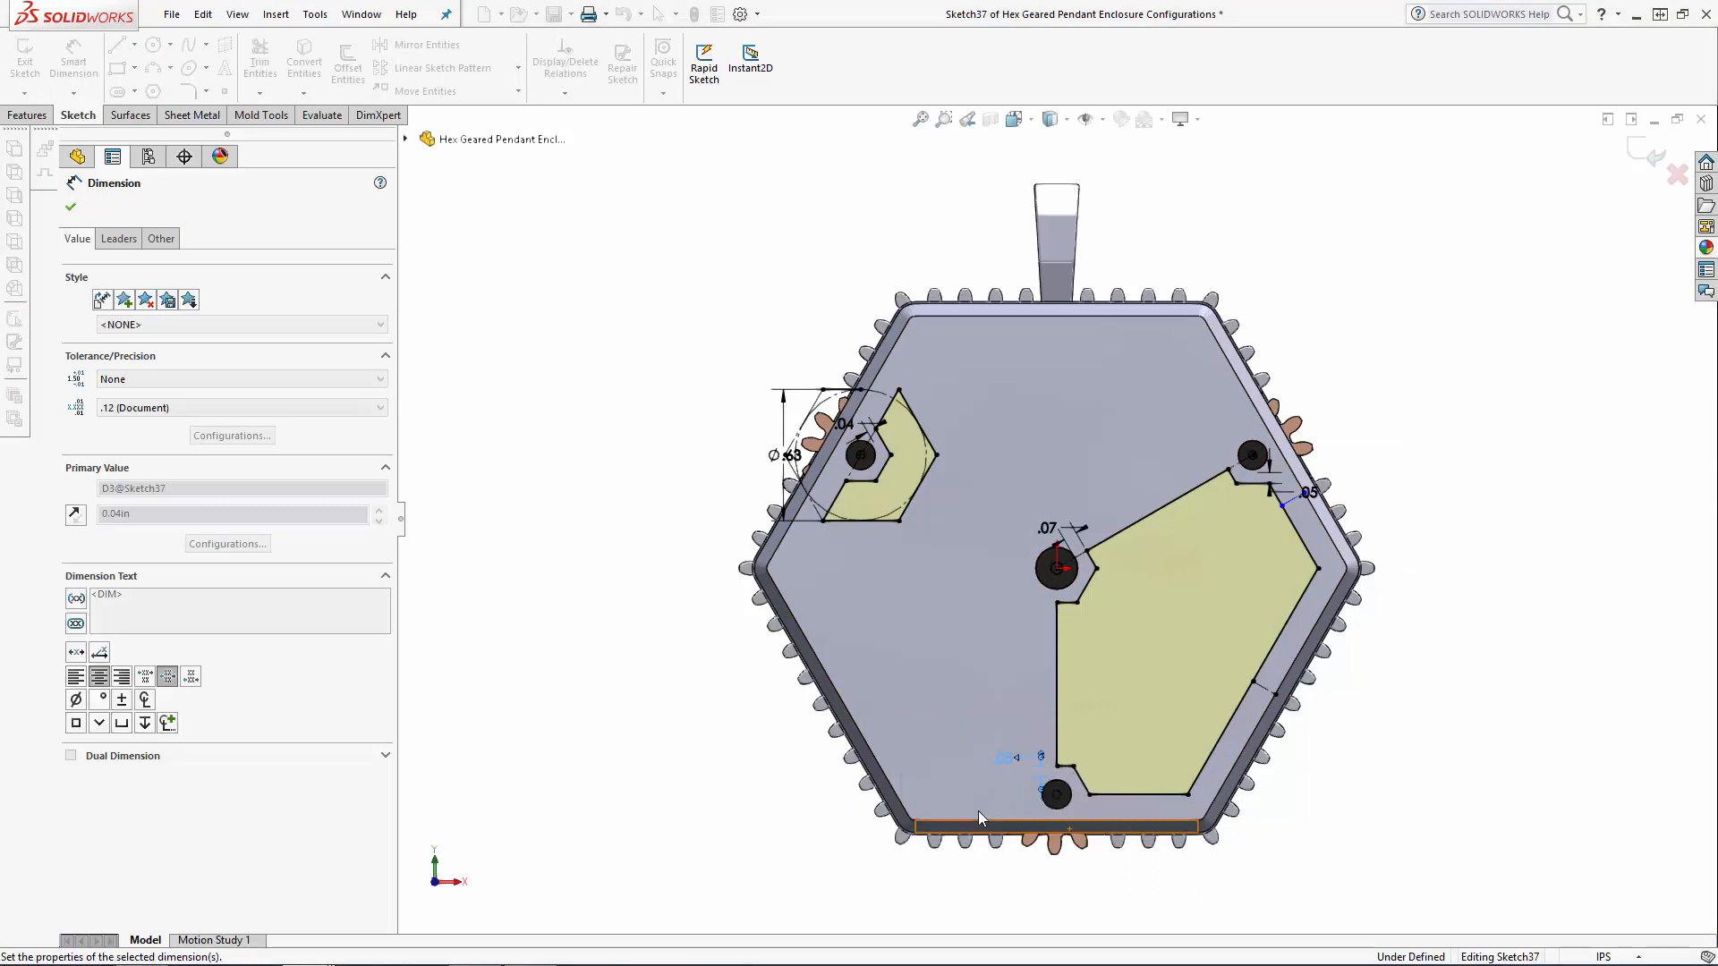
{"action": "left_click", "coordinate": [1026, 757]}
{"action": "left_click", "coordinate": [831, 464]}
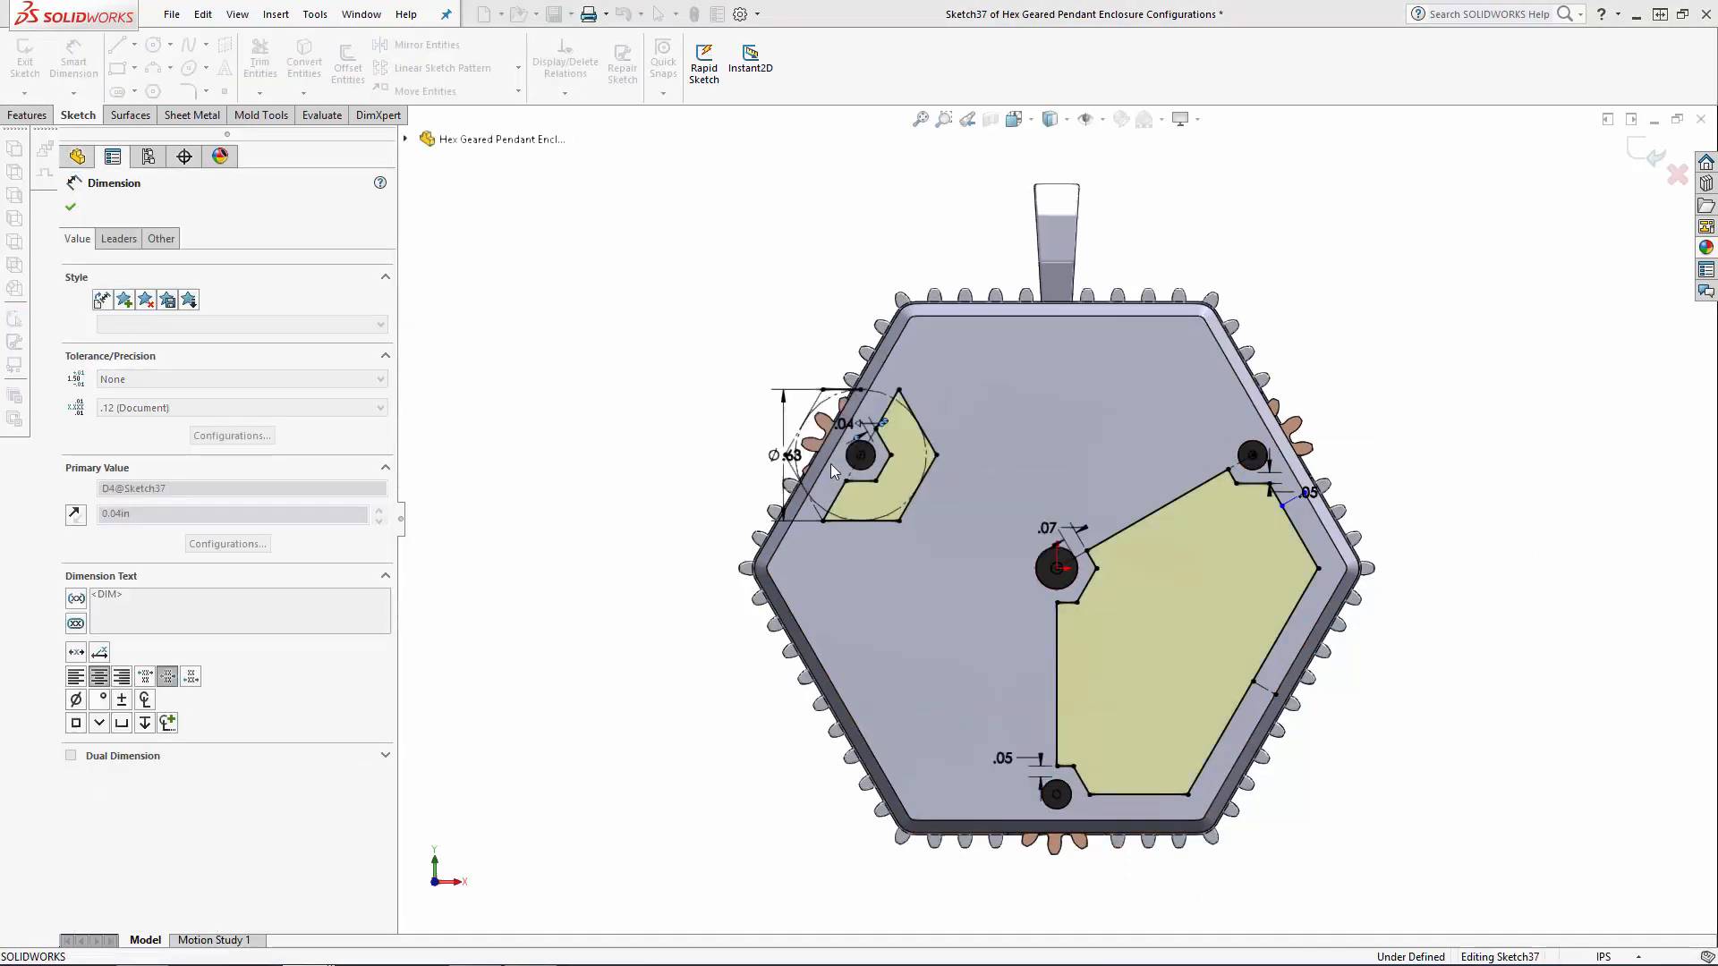
{"action": "left_click", "coordinate": [849, 508]}
{"action": "left_click", "coordinate": [918, 532]}
{"action": "left_click", "coordinate": [718, 463]}
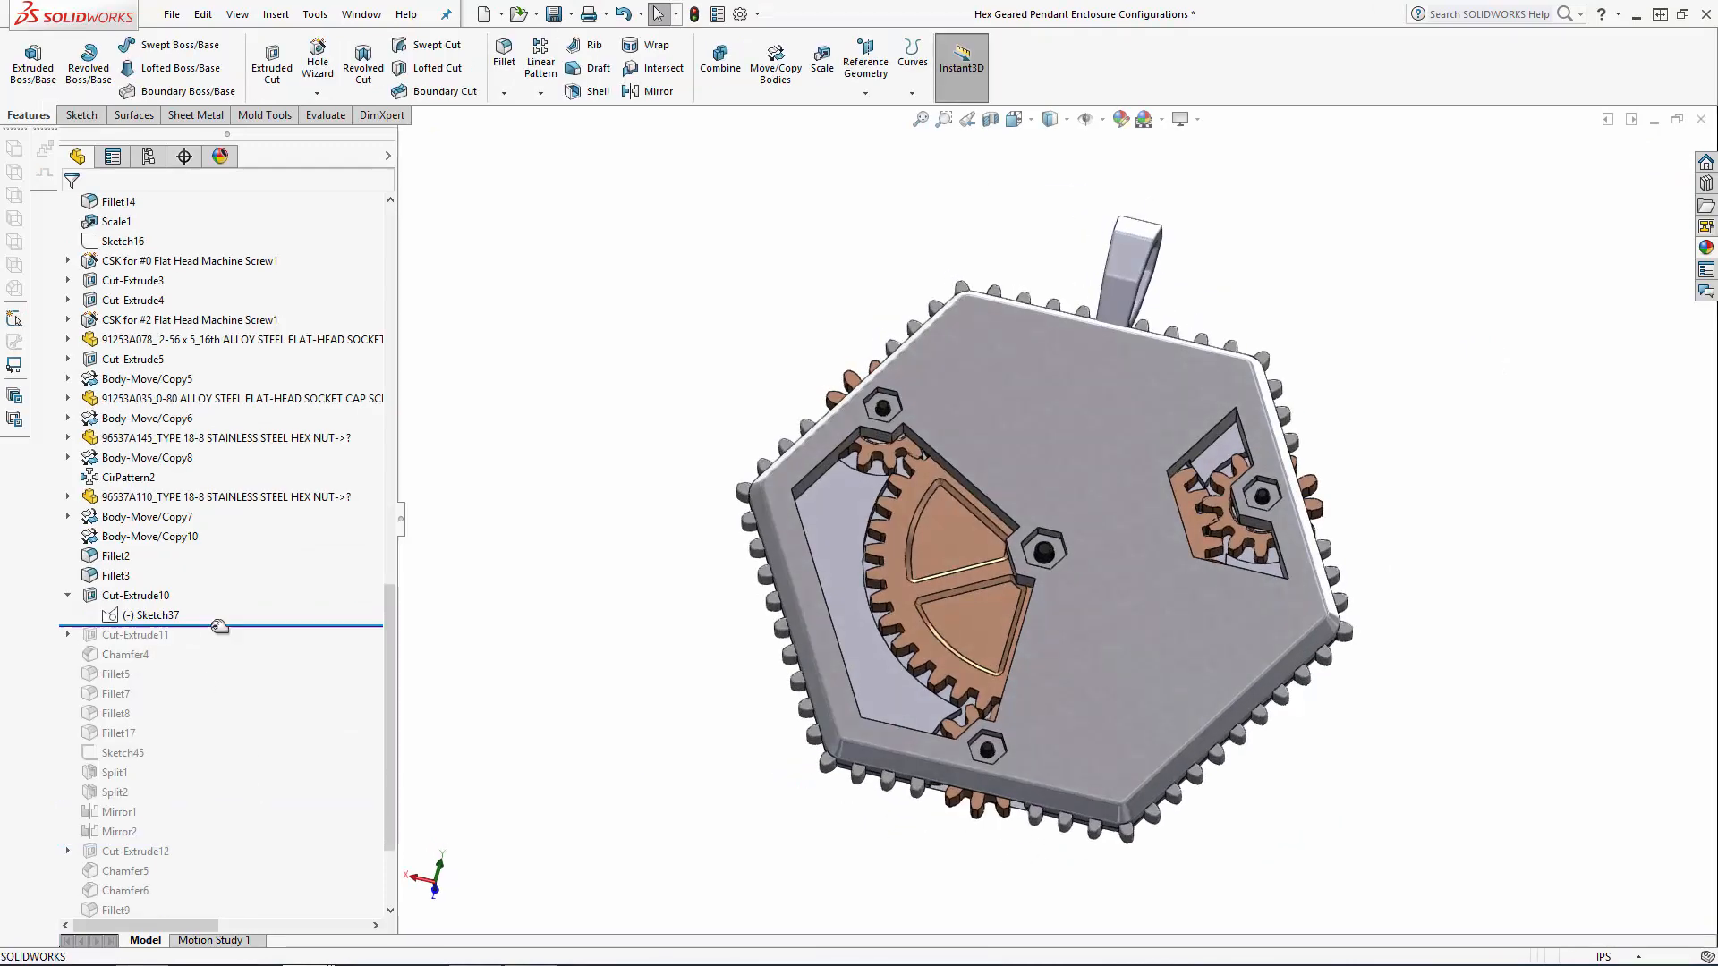
{"action": "left_click_drag", "start_coordinate": [307, 628], "coordinate": [274, 797]}
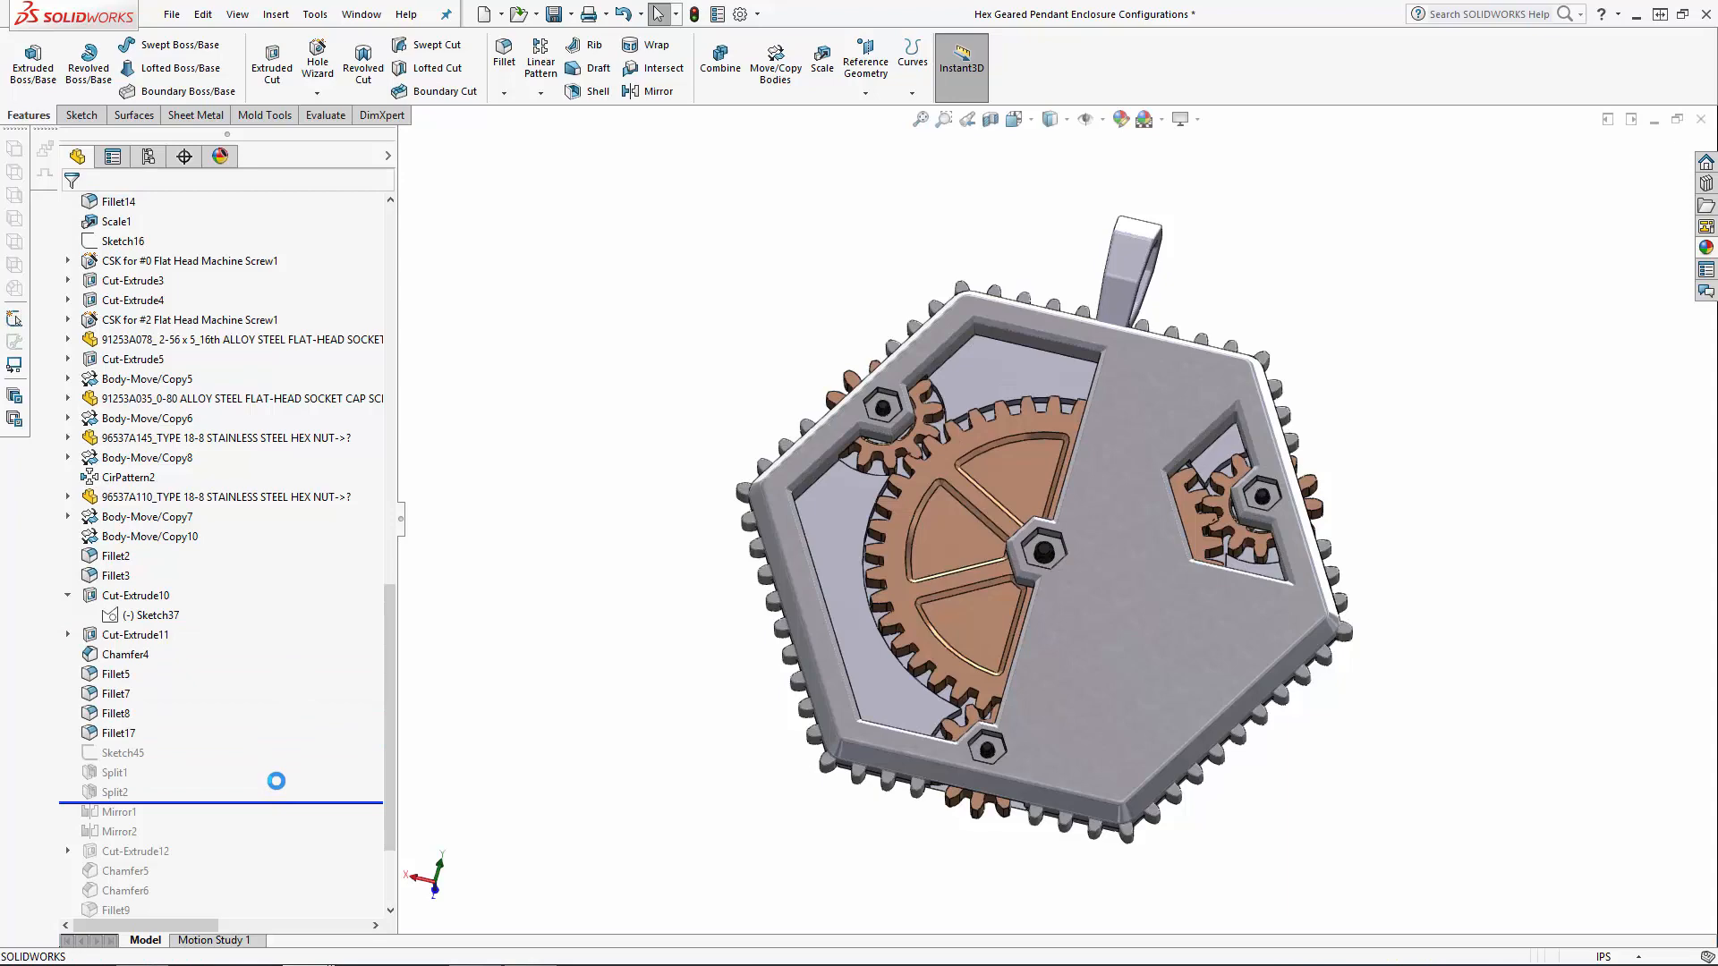
{"action": "left_click_drag", "start_coordinate": [276, 799], "coordinate": [224, 746]}
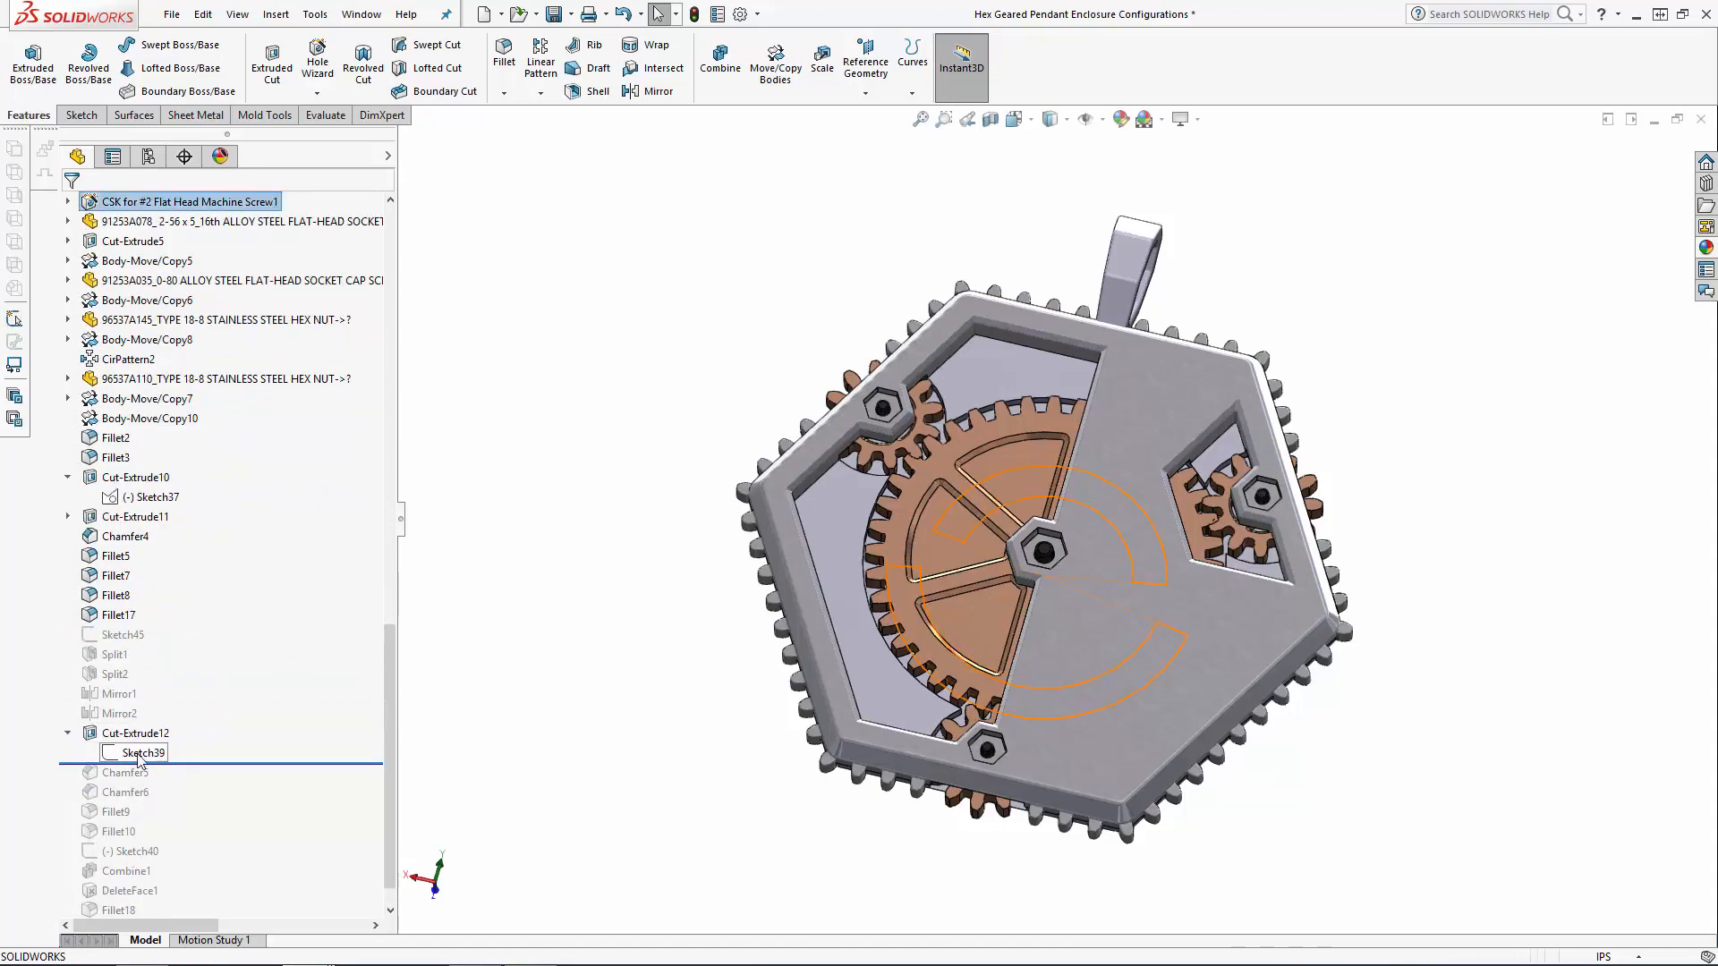
Edit Sketch39 normal to, resizing the .16 slot width, .02 and small offset dimensions for this configuration
{"action": "double_click", "coordinate": [144, 753]}
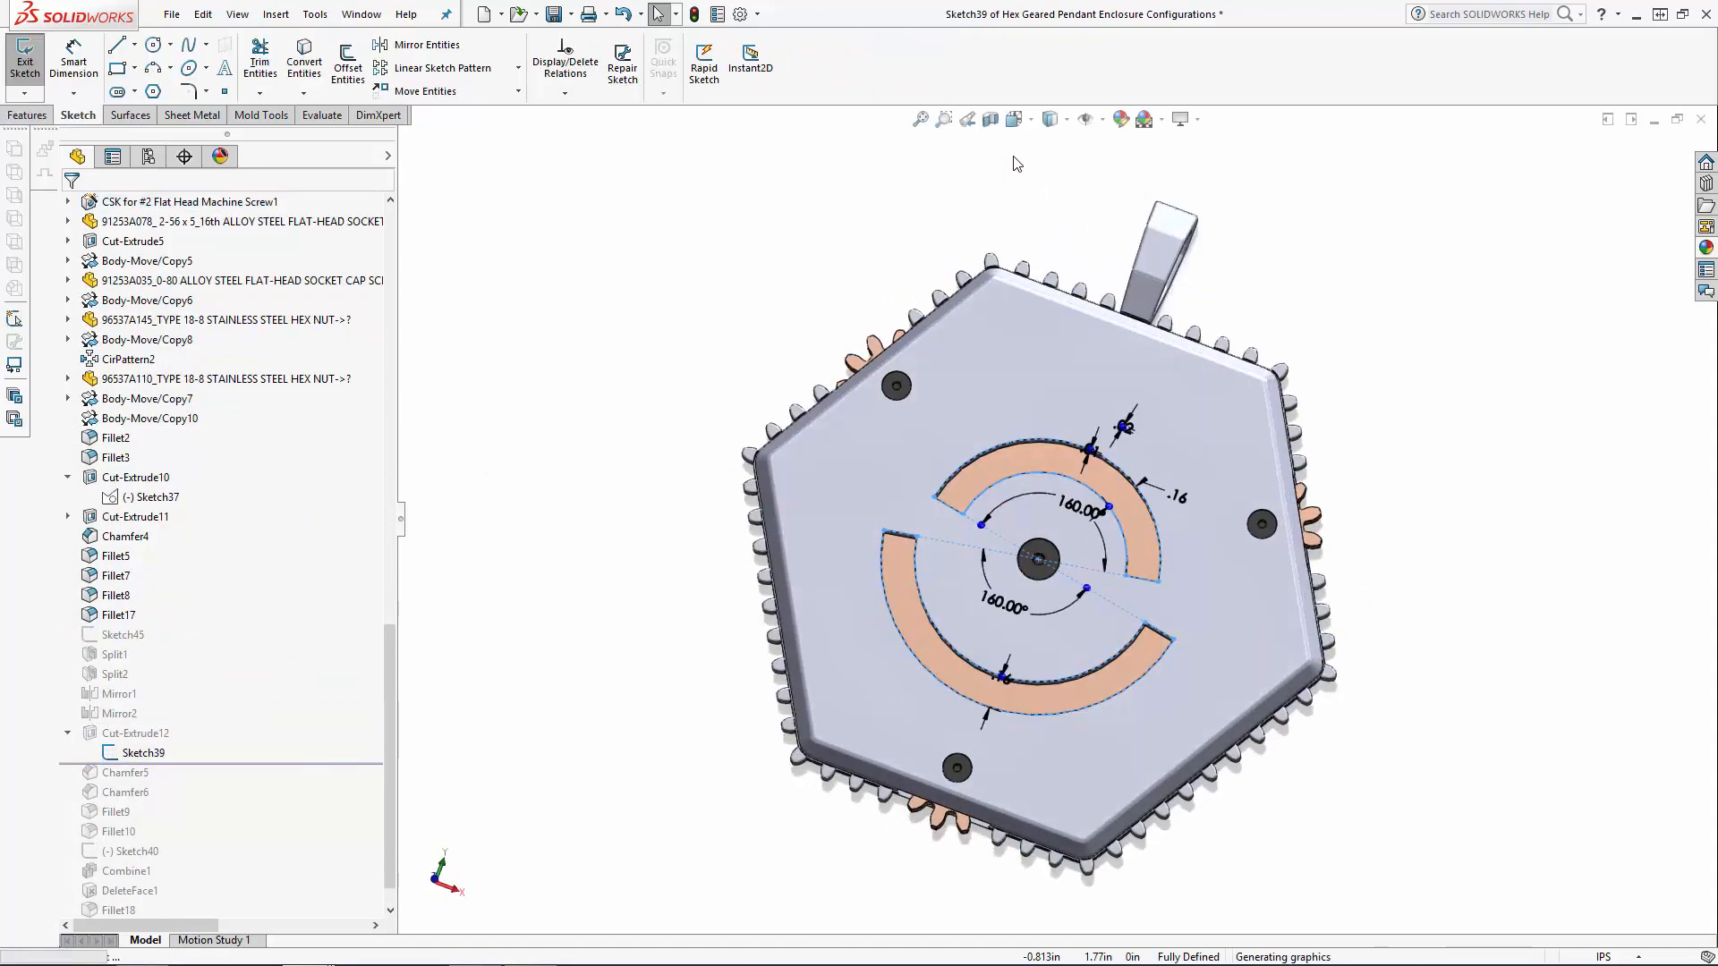
{"action": "key", "text": "ctrl+8"}
{"action": "double_click", "coordinate": [1192, 416]}
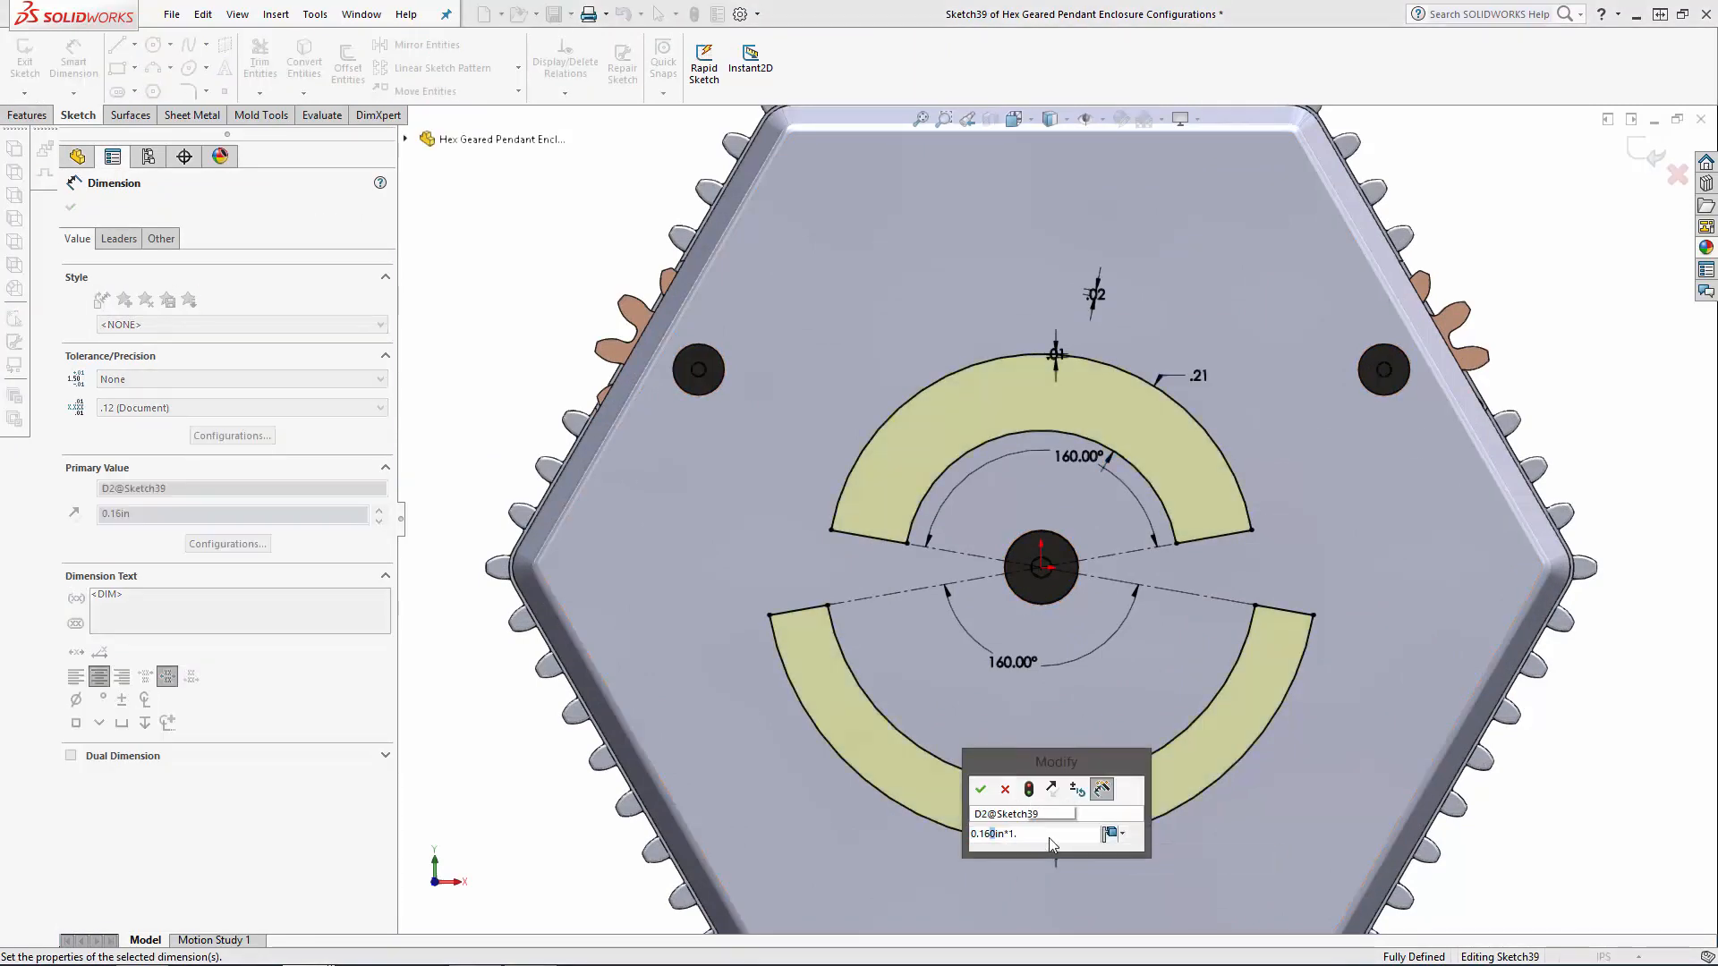
{"action": "key", "text": "Return"}
{"action": "double_click", "coordinate": [1095, 295]}
{"action": "key", "text": "Return"}
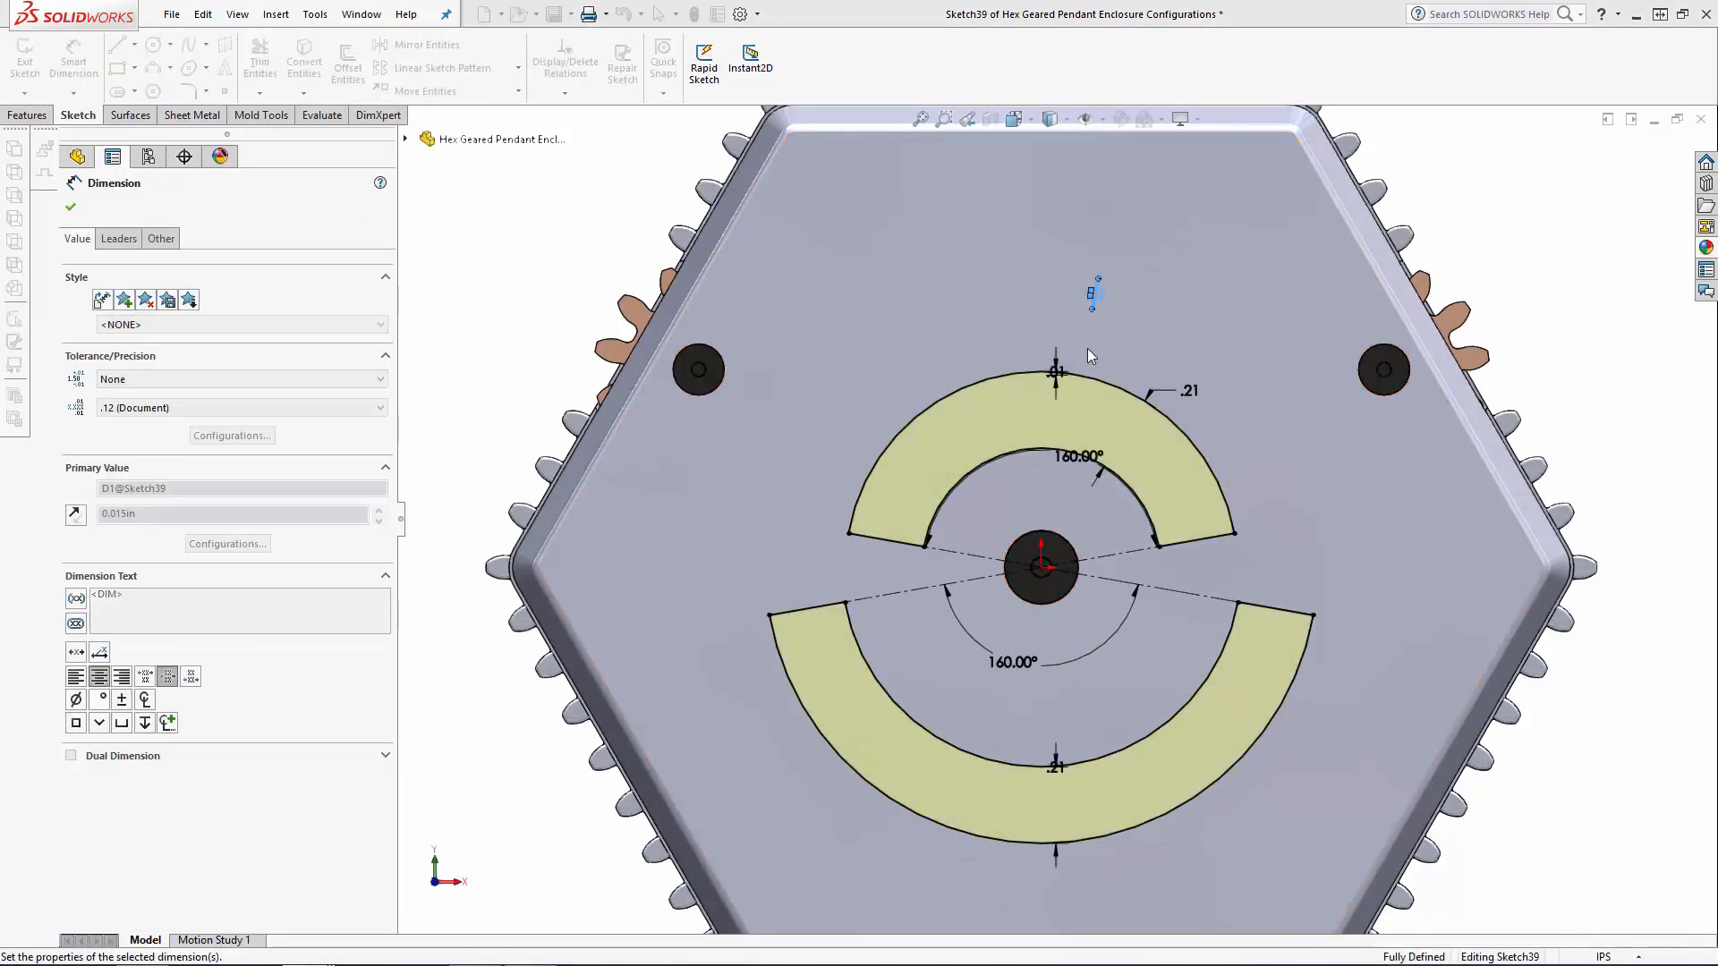
{"action": "double_click", "coordinate": [1059, 377]}
{"action": "left_click", "coordinate": [1137, 412]}
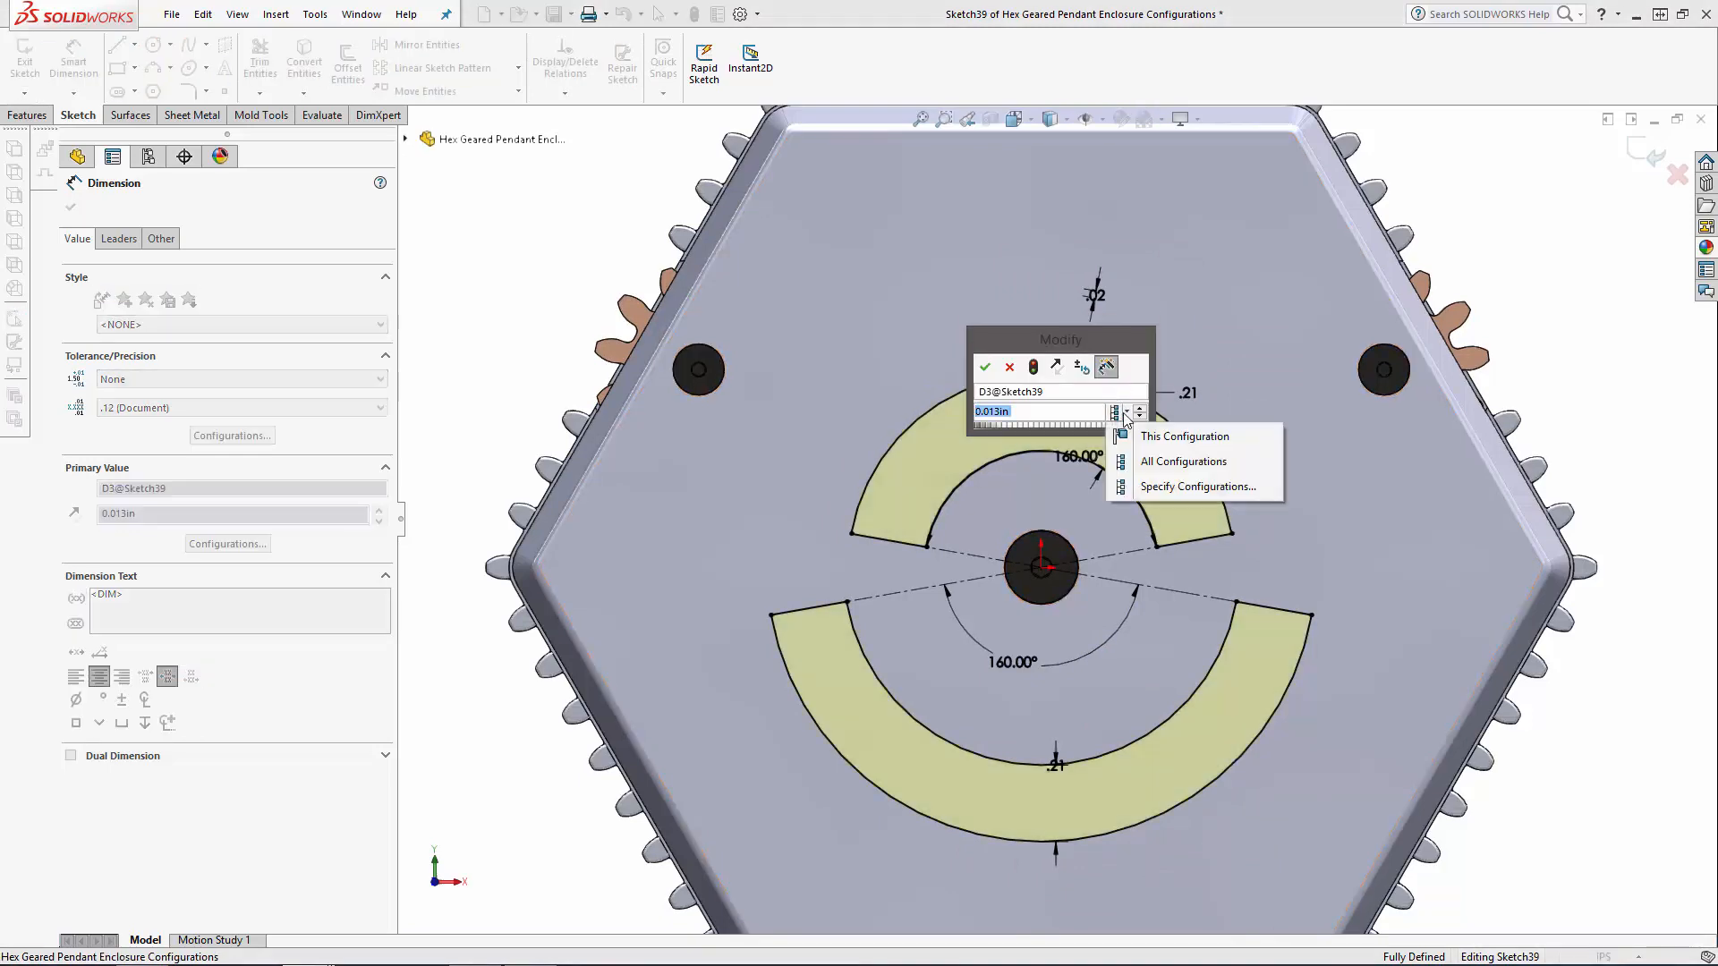
{"action": "left_click", "coordinate": [1184, 436]}
{"action": "key", "text": "Return"}
Resize D1, D6 and the .21 slot width for this configuration, then exit the sketch and rebuild the pendant
{"action": "double_click", "coordinate": [1081, 376]}
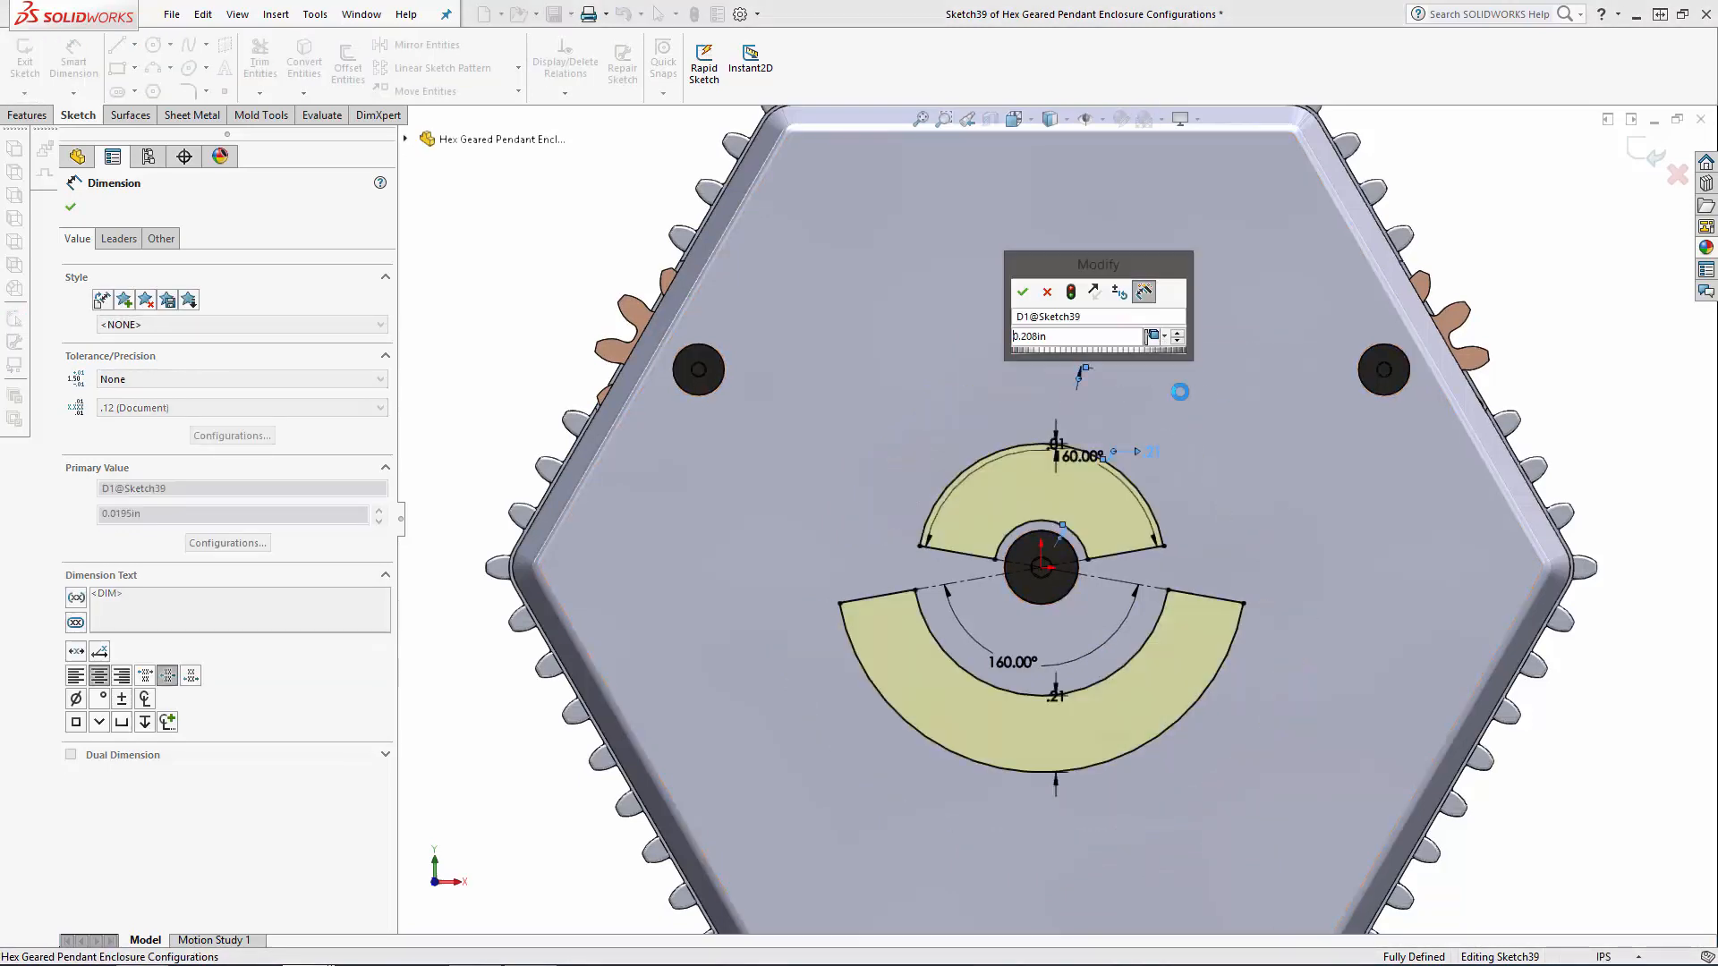
{"action": "key", "text": "Return"}
{"action": "double_click", "coordinate": [1100, 476]}
{"action": "left_click", "coordinate": [1249, 432]}
{"action": "left_click", "coordinate": [1207, 402]}
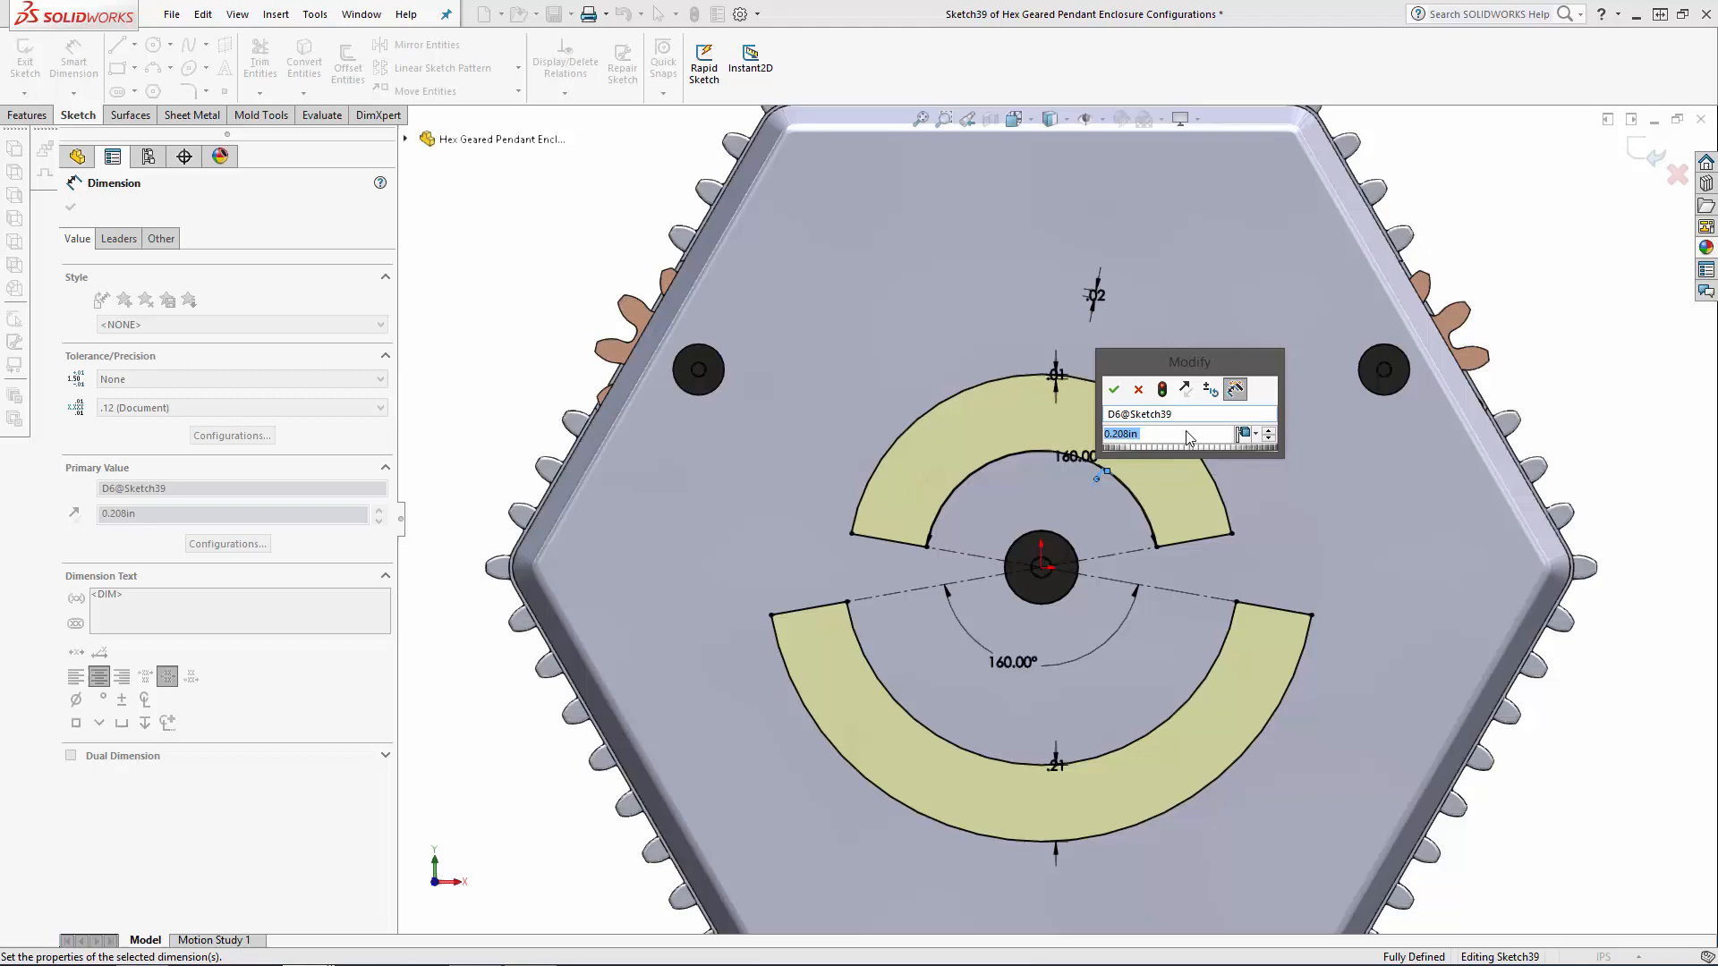
{"action": "key", "text": "Return"}
{"action": "double_click", "coordinate": [1055, 761]}
{"action": "key", "text": "Return"}
{"action": "left_click", "coordinate": [1538, 279]}
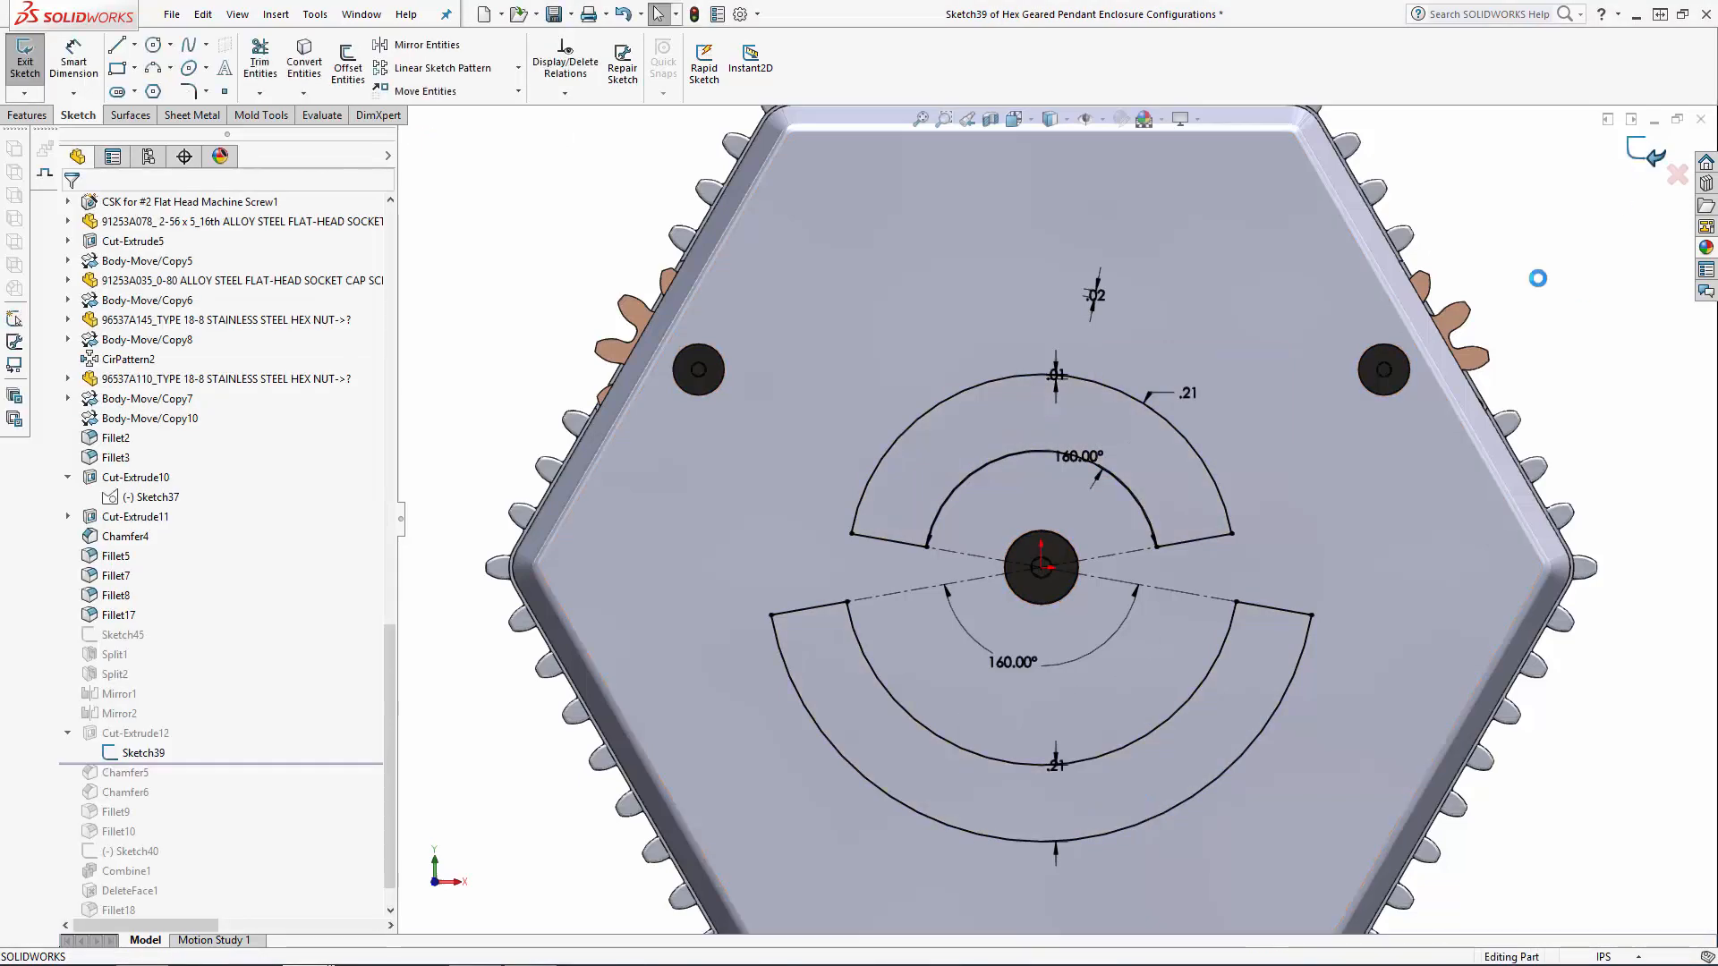
{"action": "key", "text": "ctrl+b"}
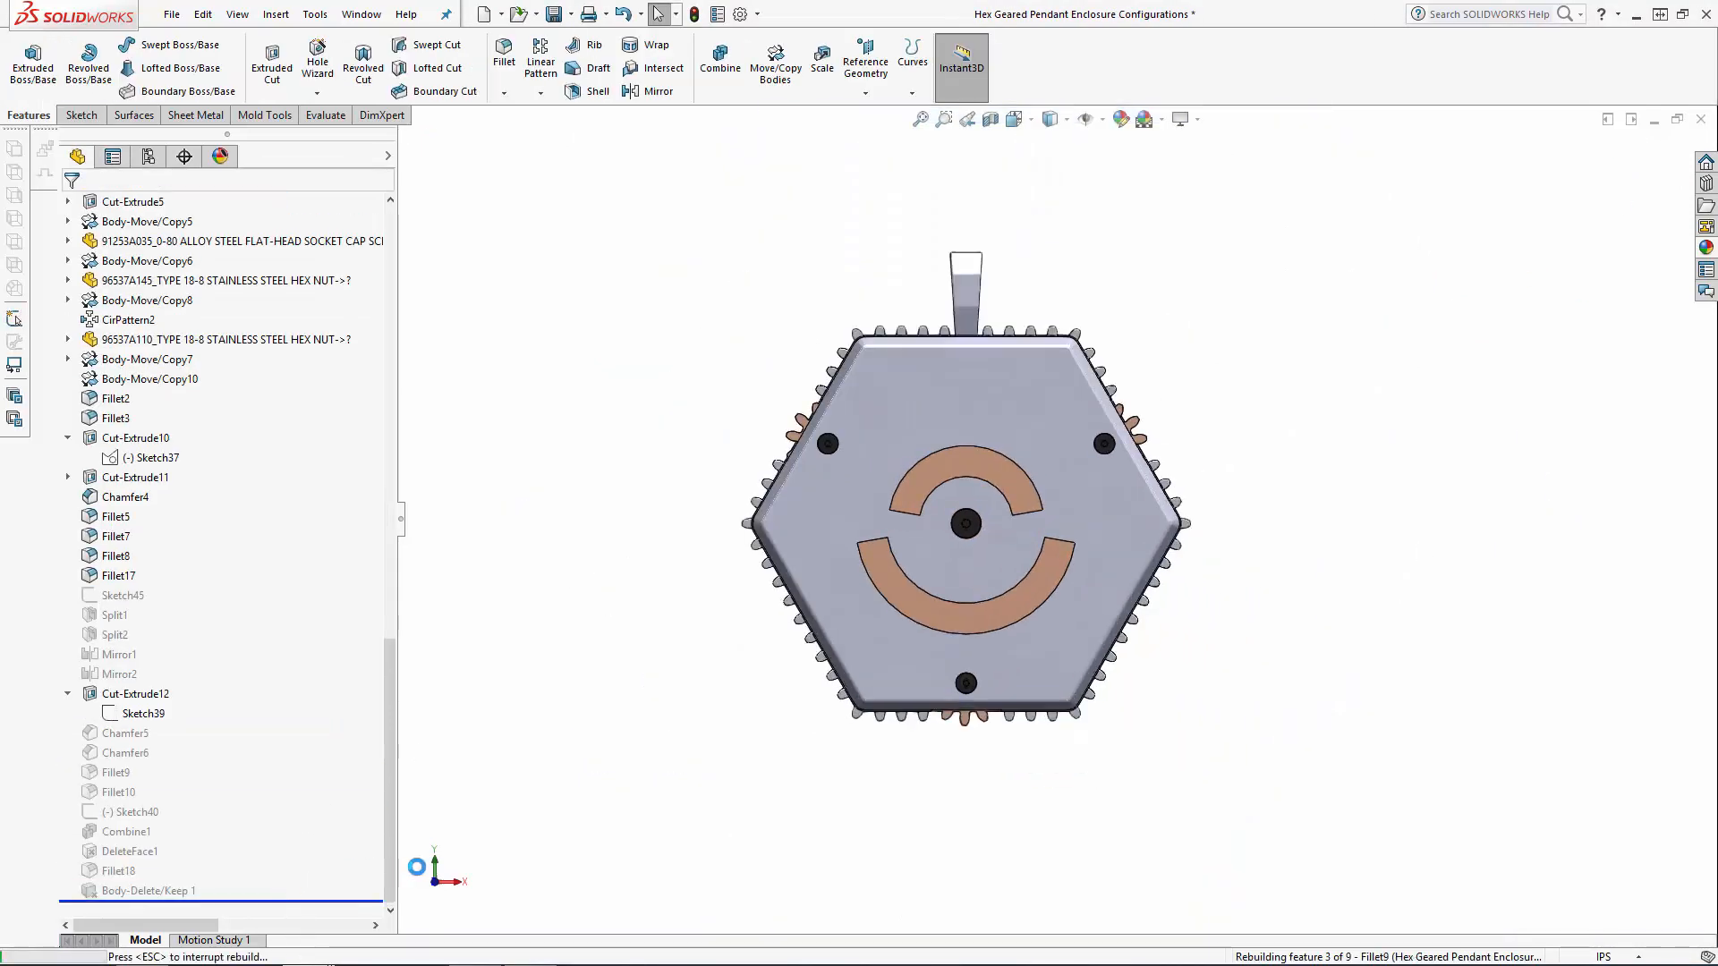
{"action": "mouse_move", "coordinate": [1355, 604]}
{"action": "middle_mouse_down"}
{"action": "mouse_move", "coordinate": [1074, 534]}
{"action": "mouse_move", "coordinate": [1321, 582]}
{"action": "middle_mouse_up"}
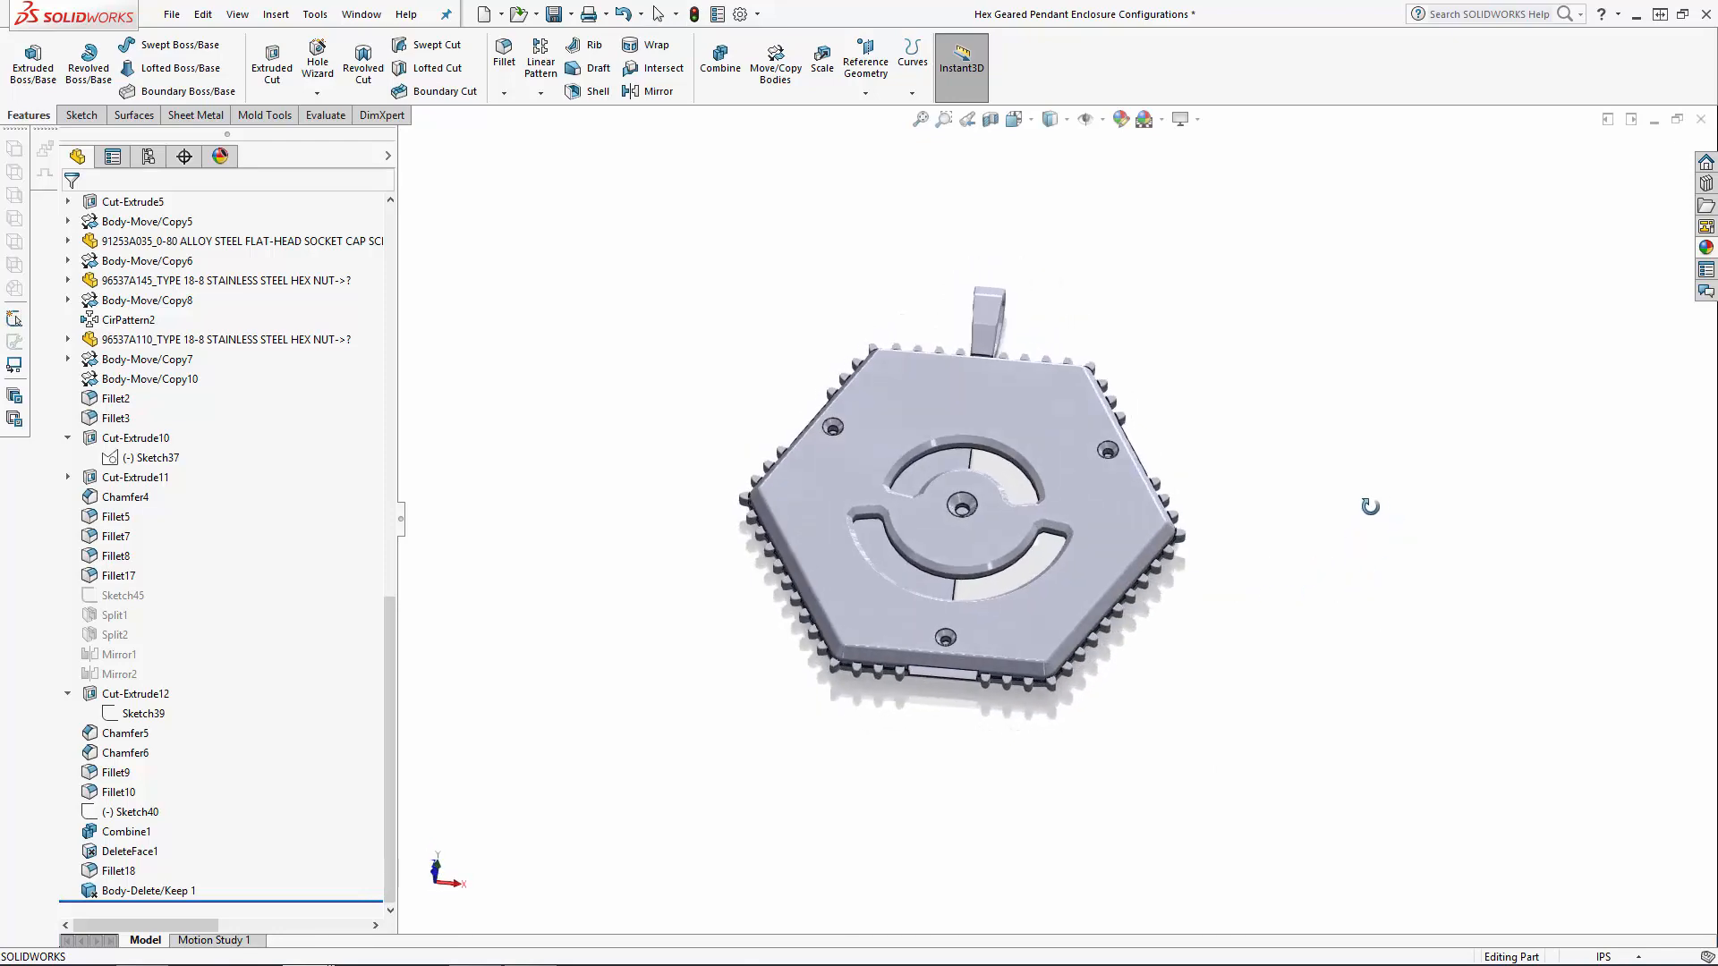
Add a new configuration named Large - 4 Outer Gears from the ConfigurationManager part node
{"action": "left_click", "coordinate": [147, 157]}
{"action": "right_click", "coordinate": [215, 215]}
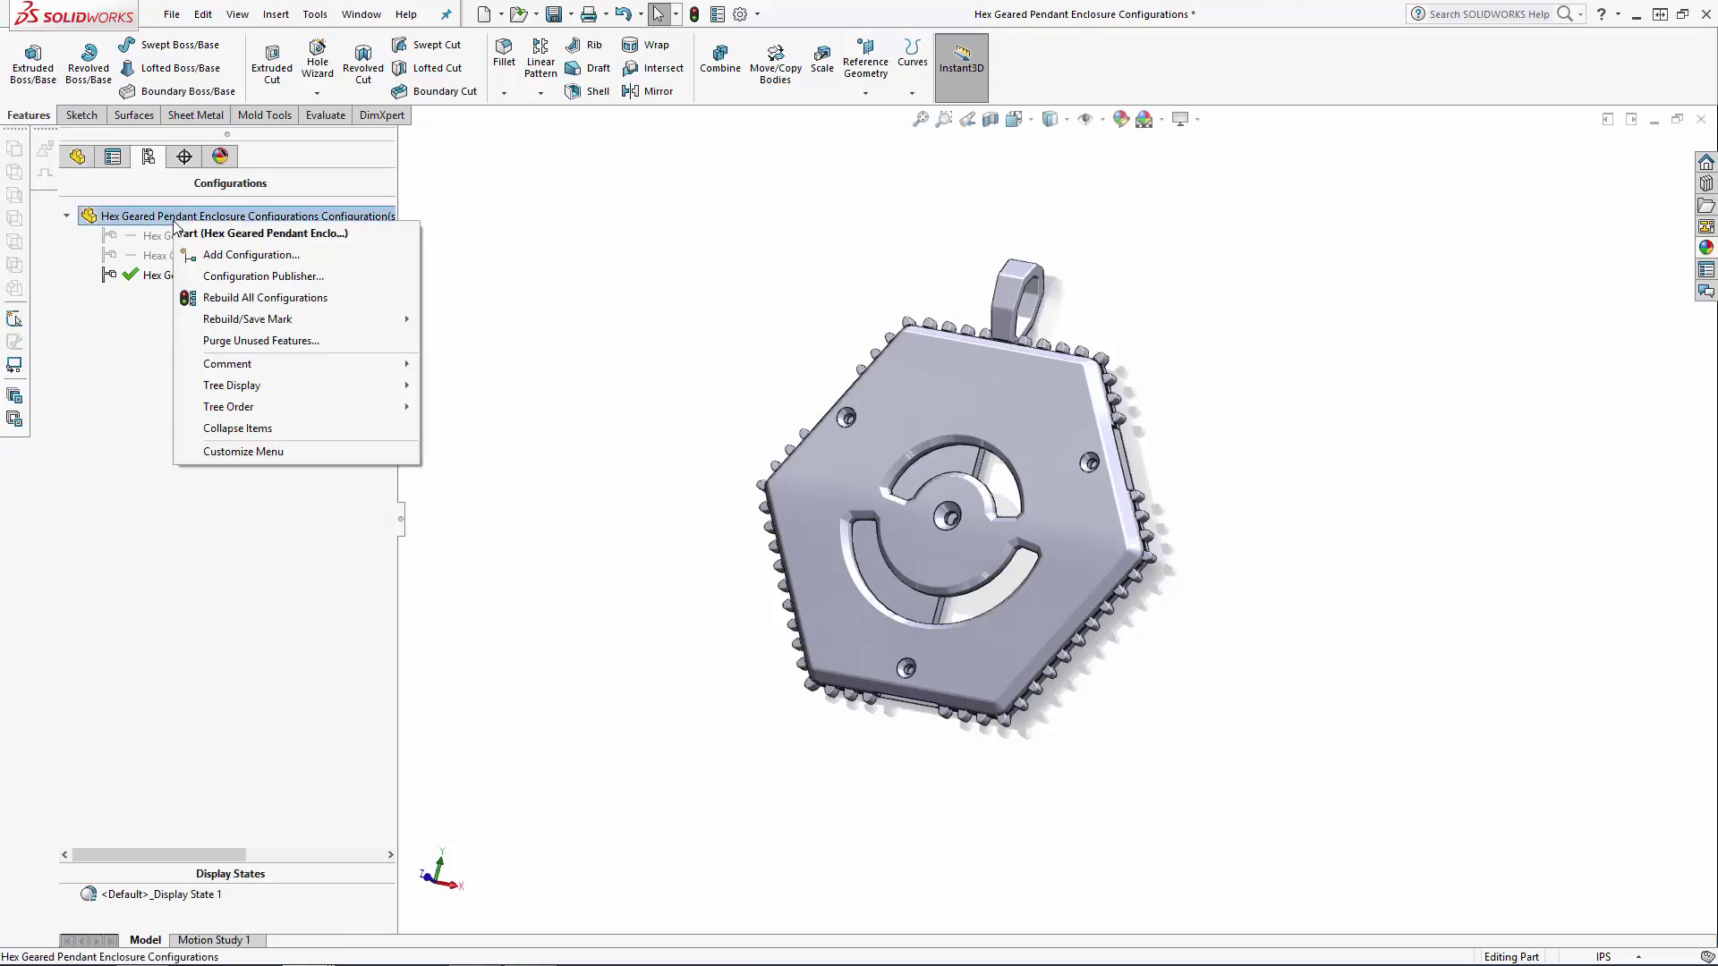
{"action": "left_click", "coordinate": [239, 255]}
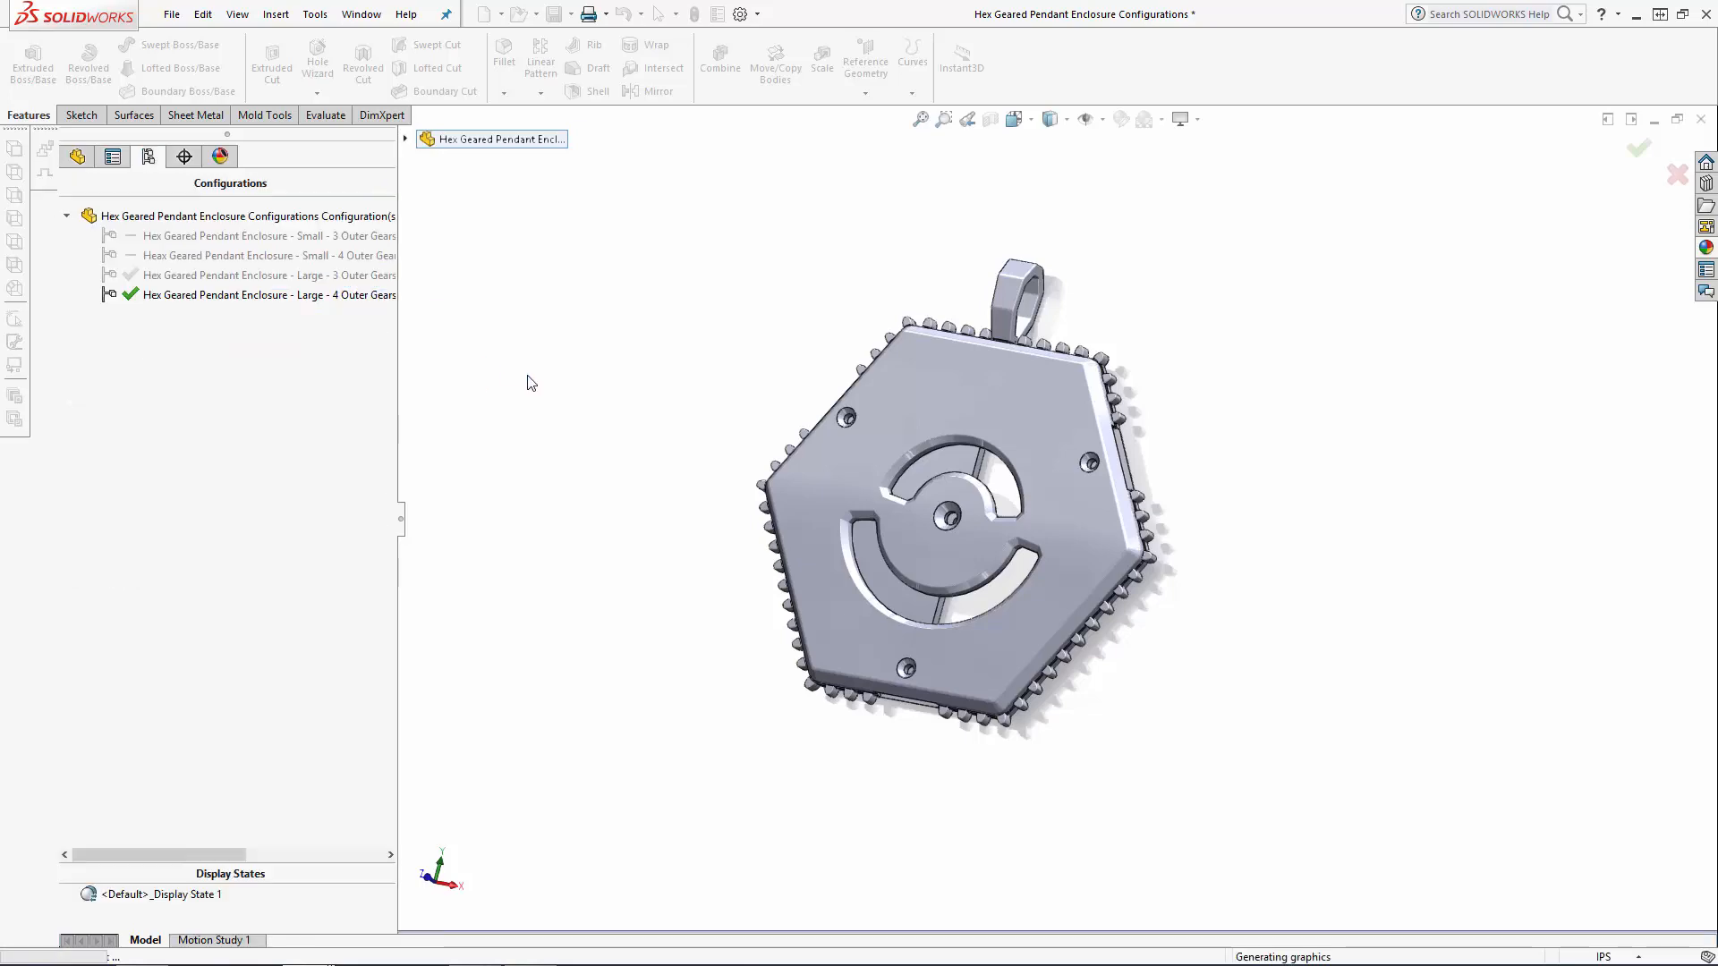
Unsuppress Sketch45 through Mirror2 in Large - 4 Outer Gears, accepting the missing-configuration warning
{"action": "left_click", "coordinate": [77, 157]}
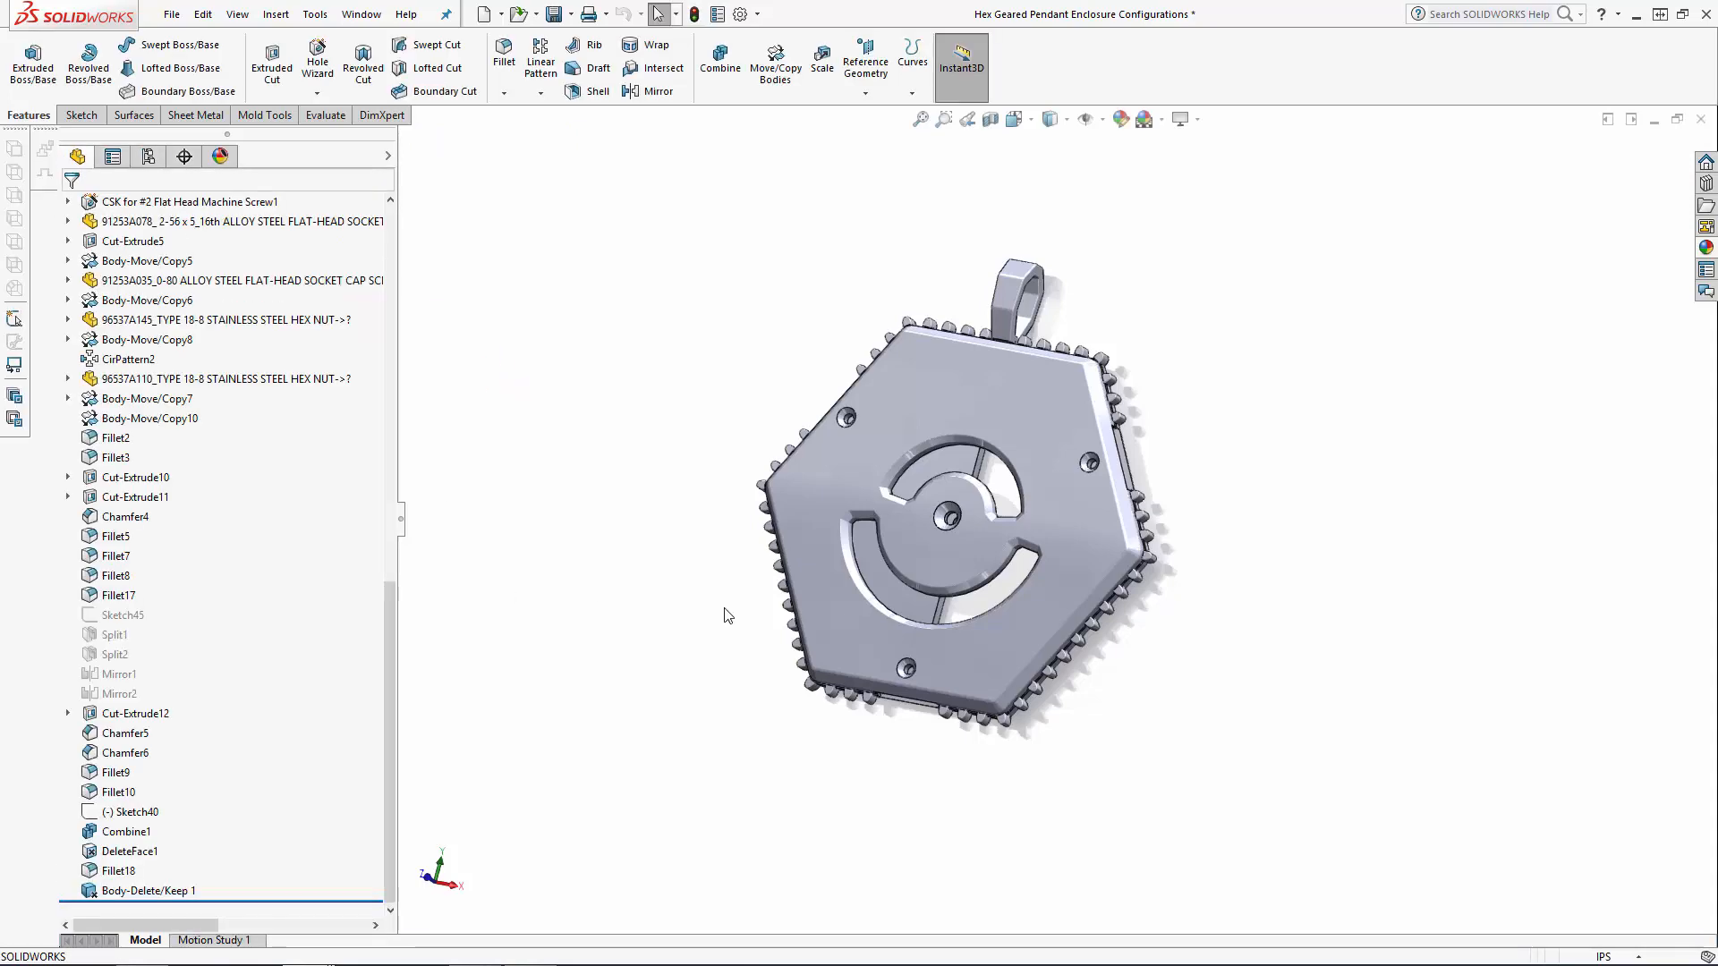
{"action": "middle_click_drag", "start_coordinate": [1256, 770], "coordinate": [207, 627]}
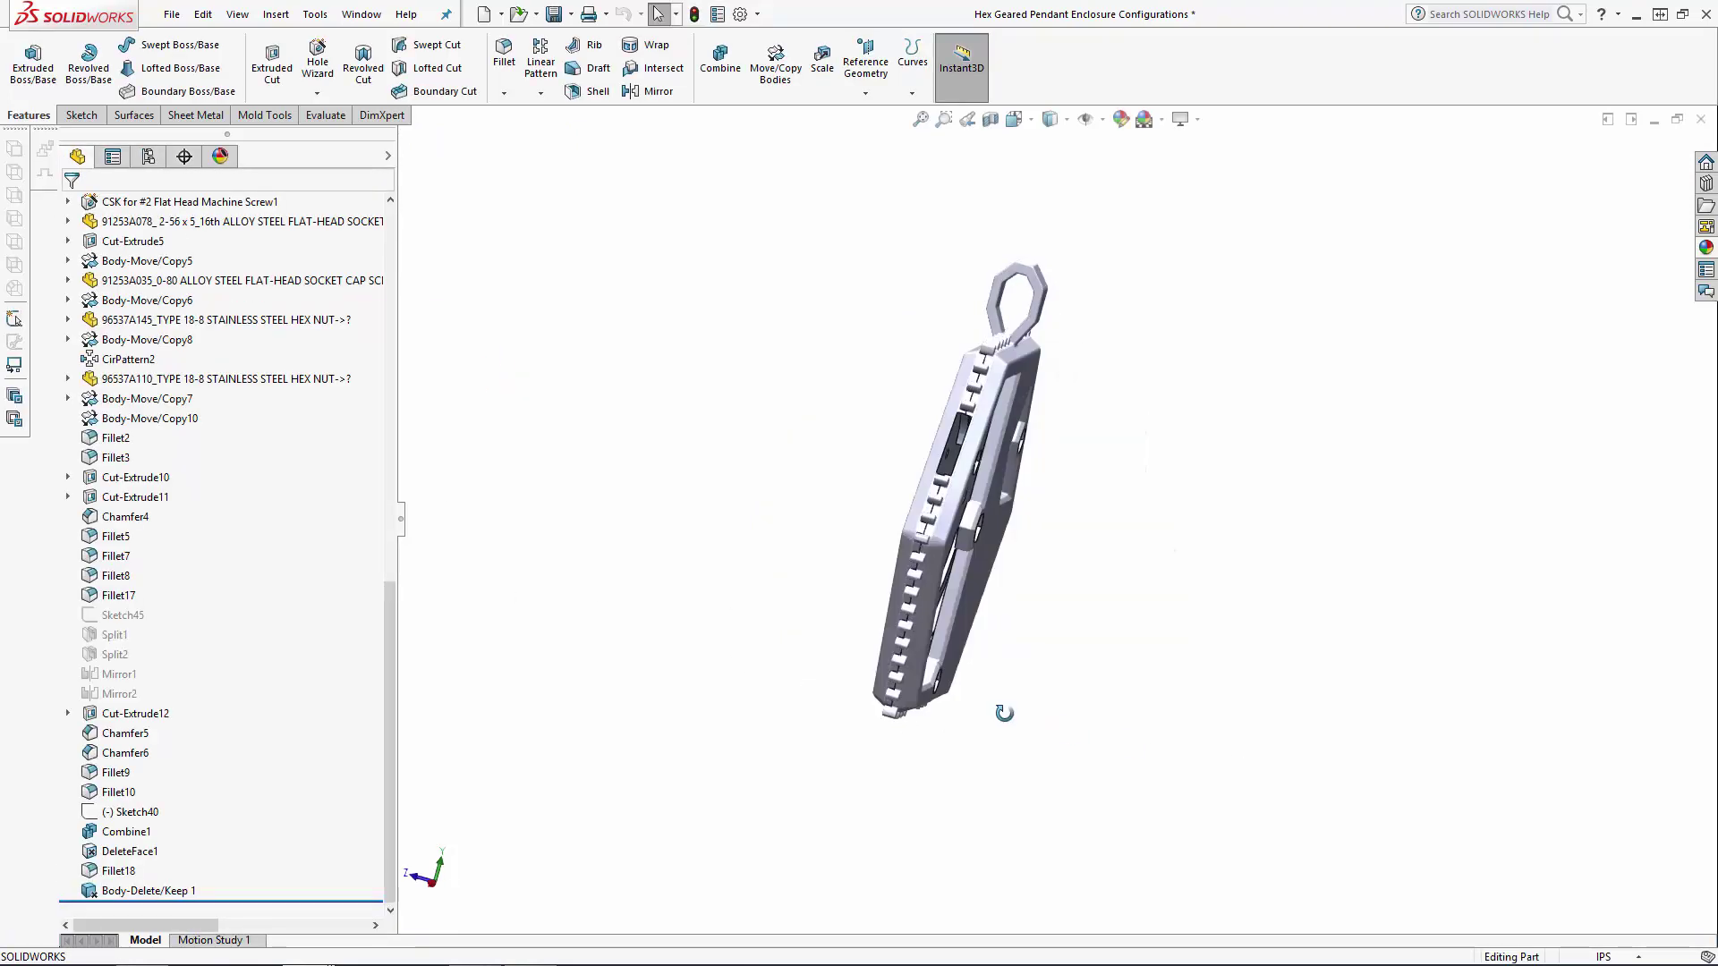
{"action": "left_click", "coordinate": [116, 636]}
{"action": "left_click", "coordinate": [121, 615], "text": "shift"}
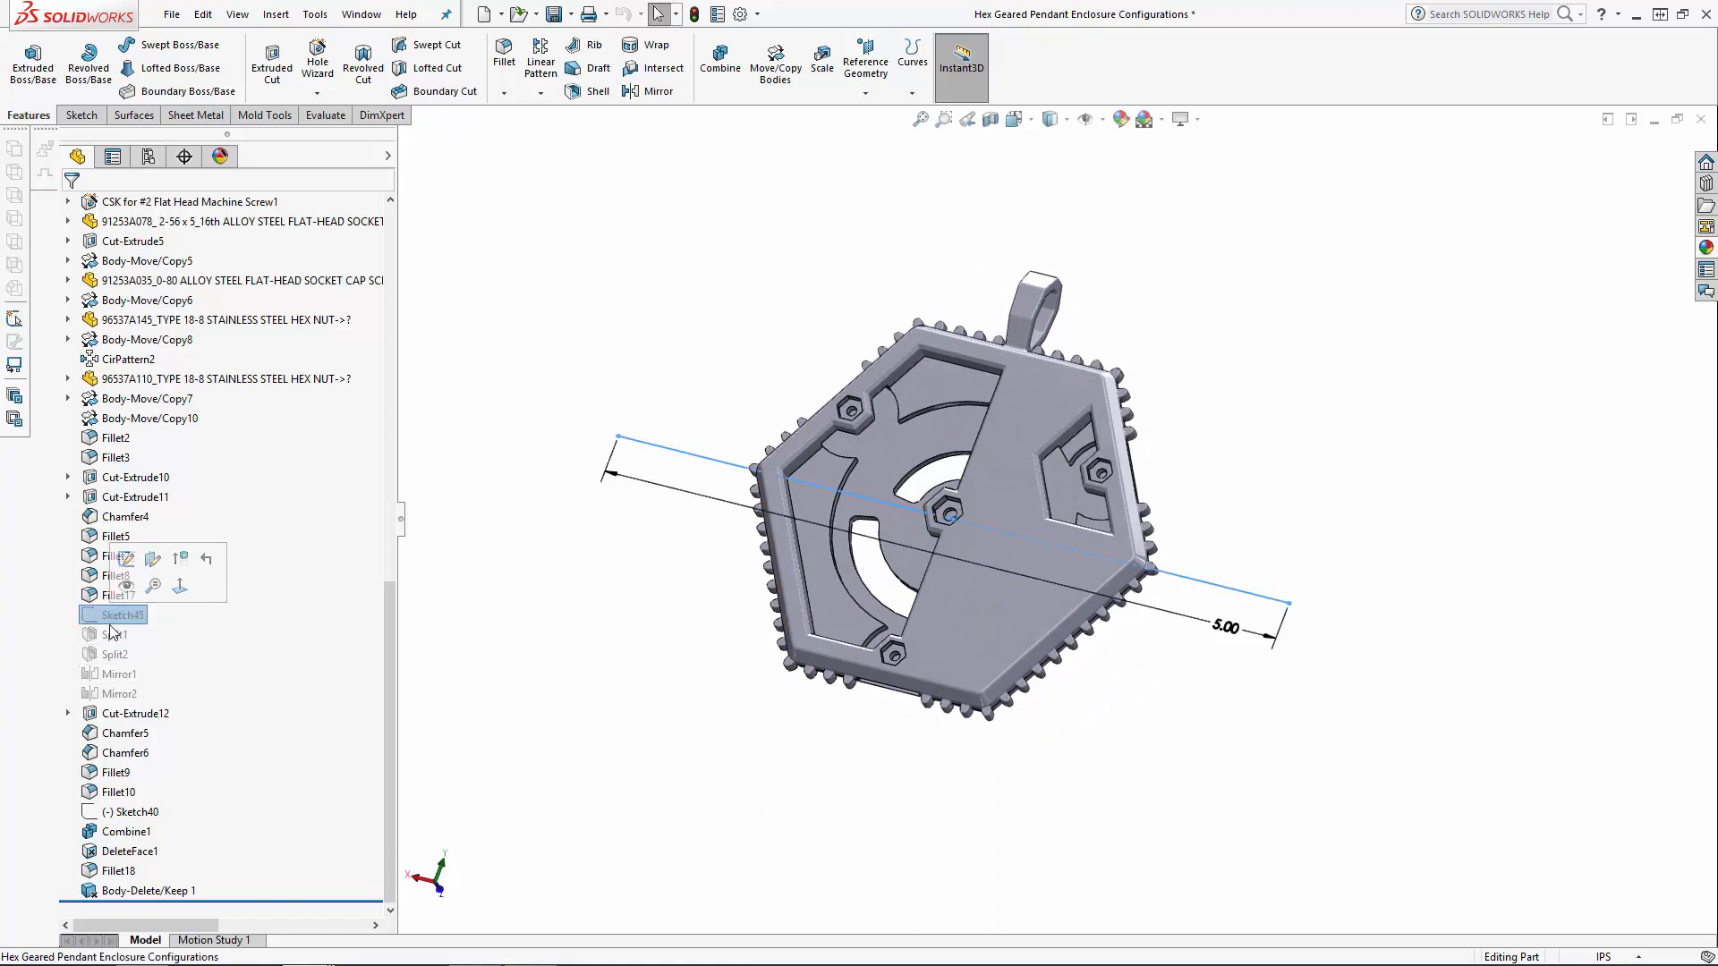
{"action": "left_click", "coordinate": [118, 692], "text": "shift"}
{"action": "left_click", "coordinate": [122, 638]}
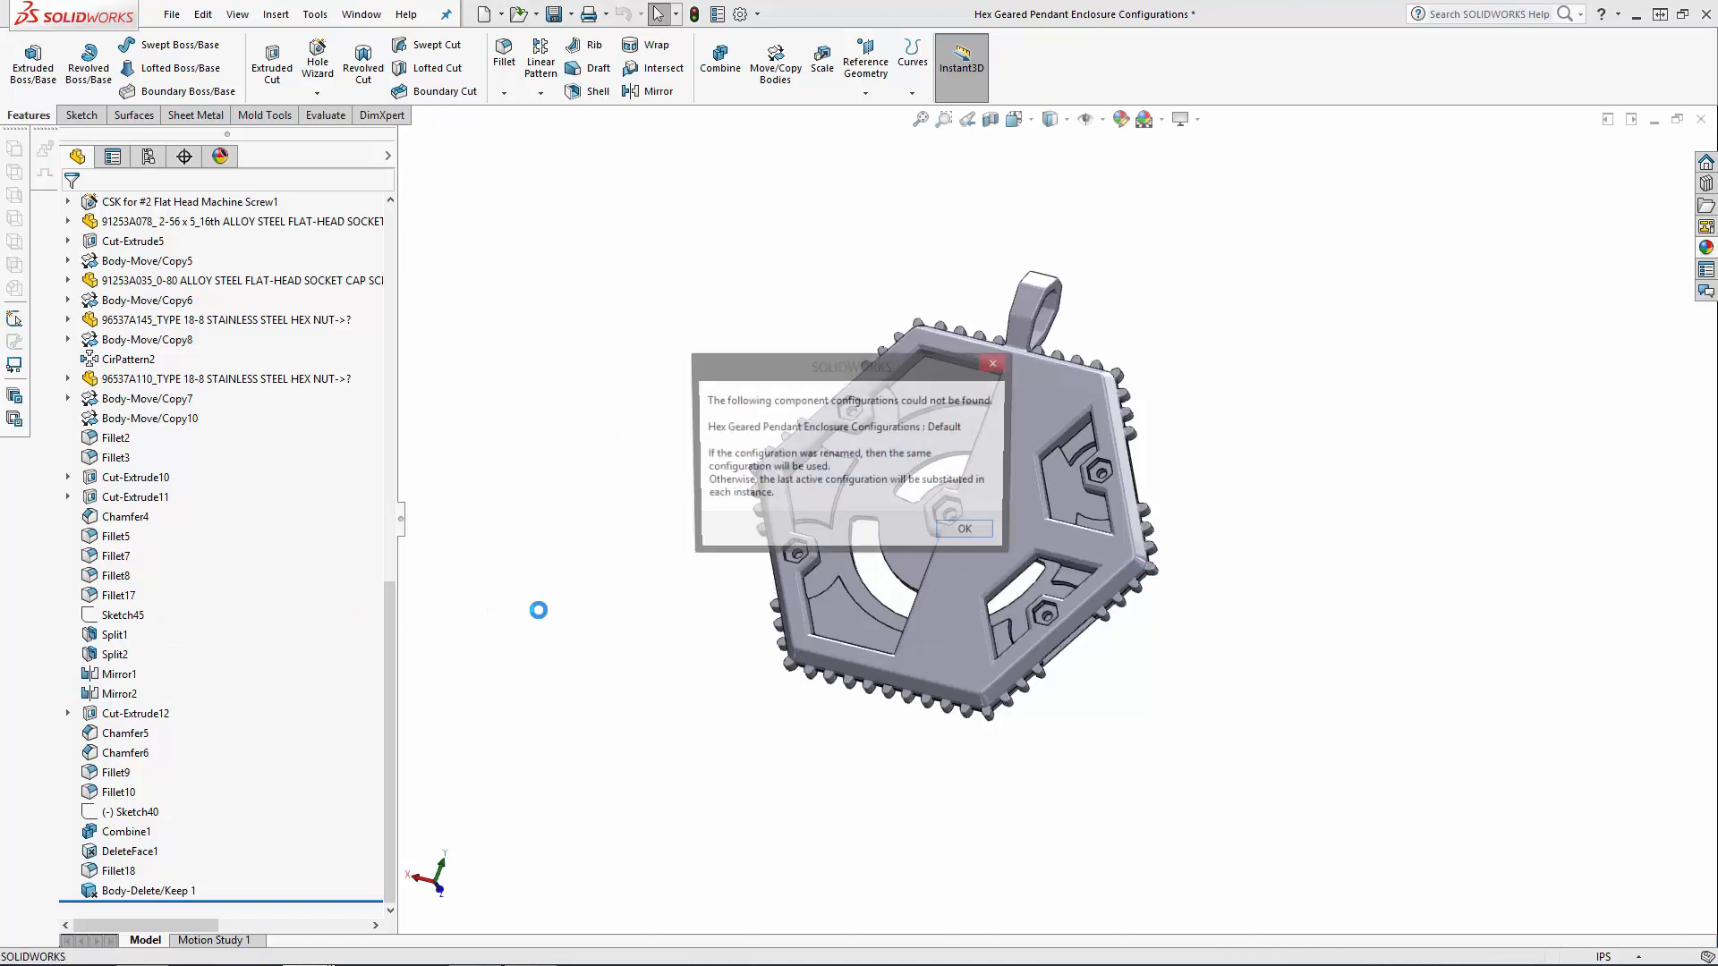
{"action": "key", "text": "Return"}
{"action": "middle_click_drag", "start_coordinate": [539, 611], "coordinate": [640, 536]}
{"action": "left_click", "coordinate": [110, 157]}
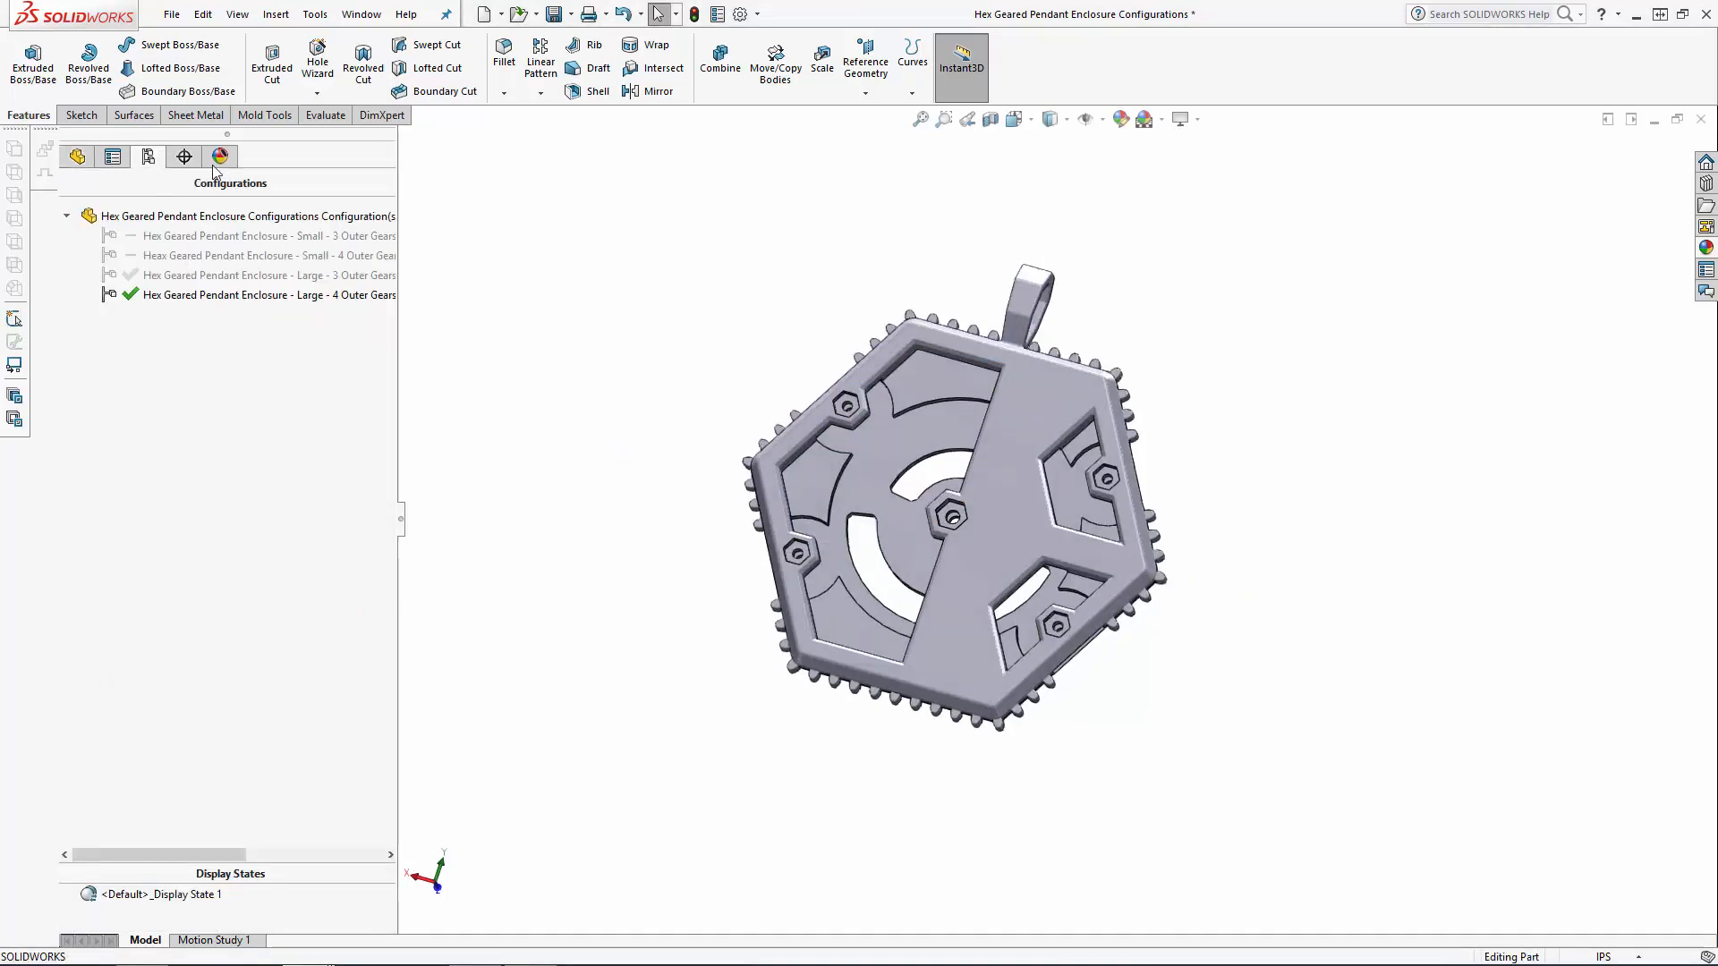
Show the Small - 4 Outer Gears configuration from the ConfigurationManager
{"action": "left_click_drag", "start_coordinate": [400, 516], "coordinate": [524, 517]}
{"action": "right_click", "coordinate": [256, 274]}
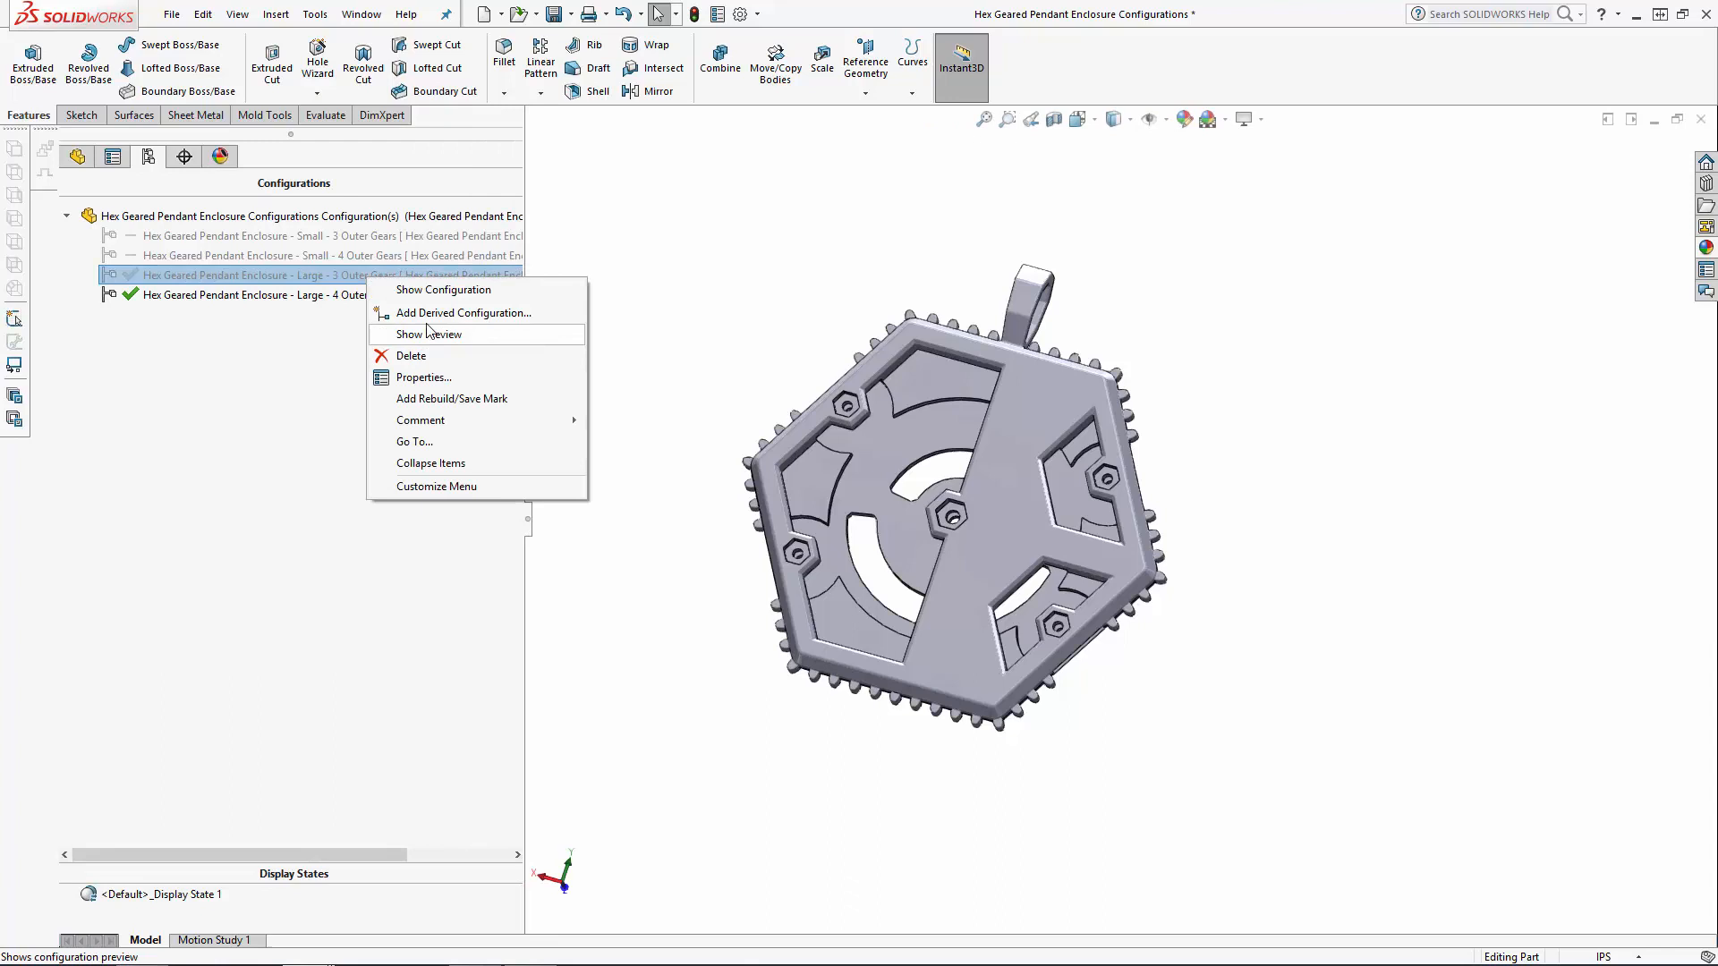
{"action": "left_click", "coordinate": [426, 334]}
{"action": "double_click", "coordinate": [255, 255]}
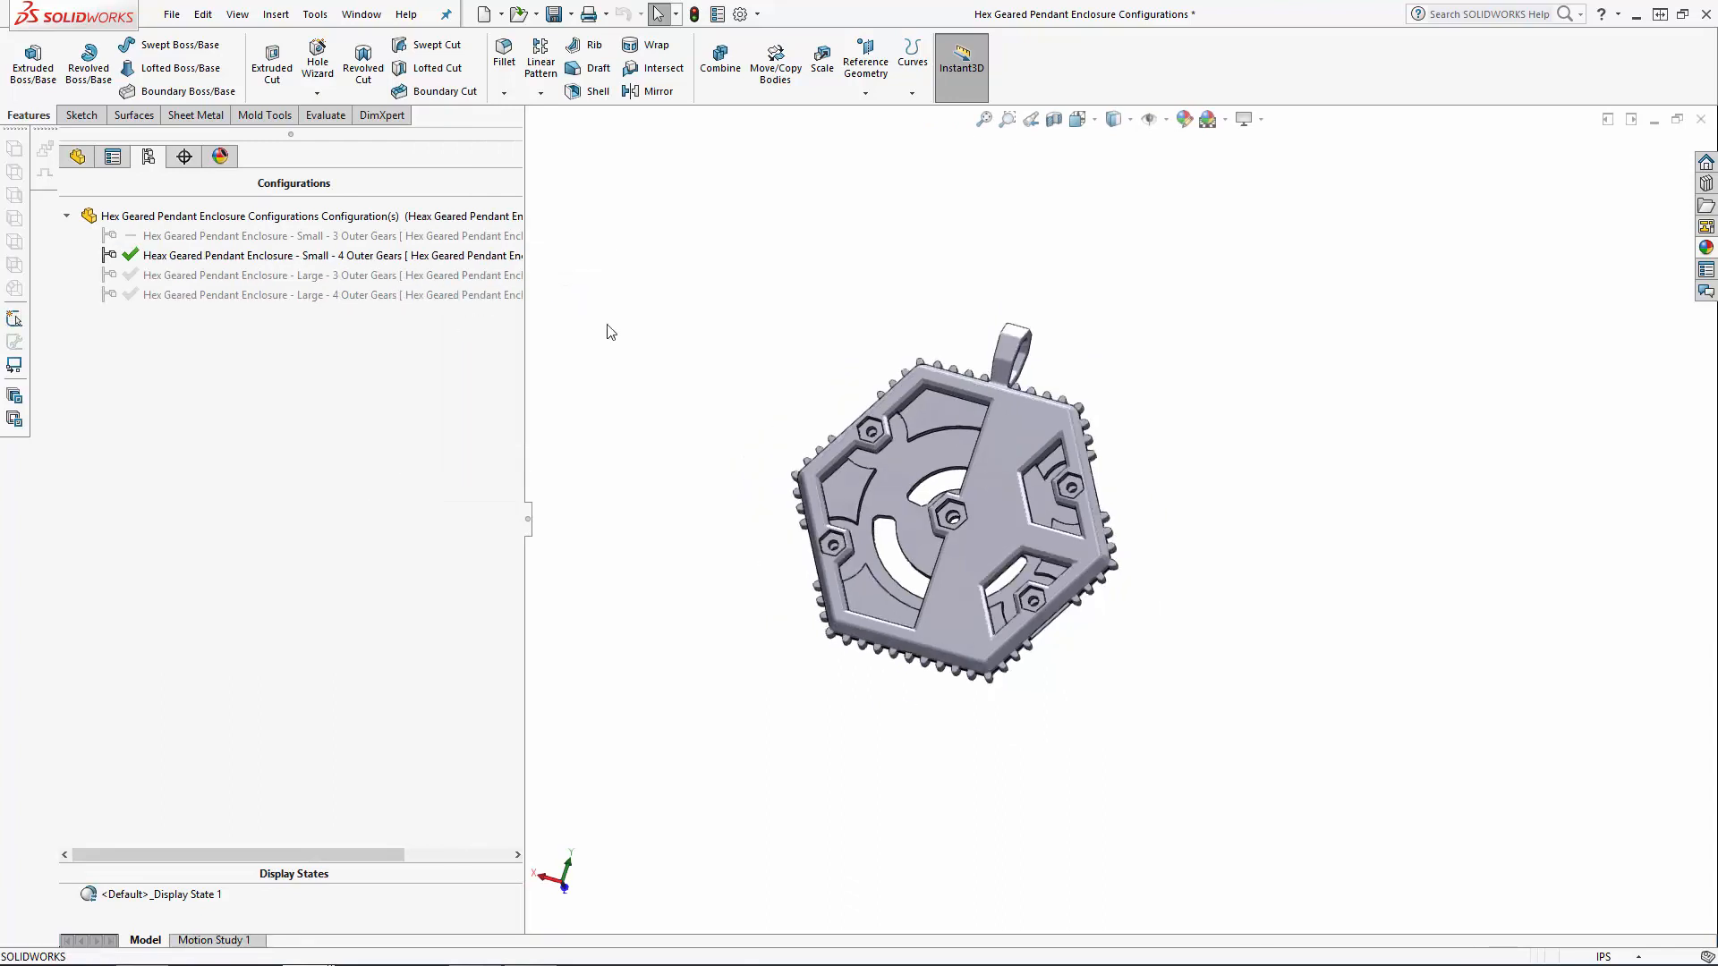
{"action": "scroll", "coordinate": [1258, 683], "scroll_direction": "up", "scroll_amount": 3}
Make Small - 3 Outer Gears the active configuration and return to the feature tree
{"action": "right_click", "coordinate": [269, 235]}
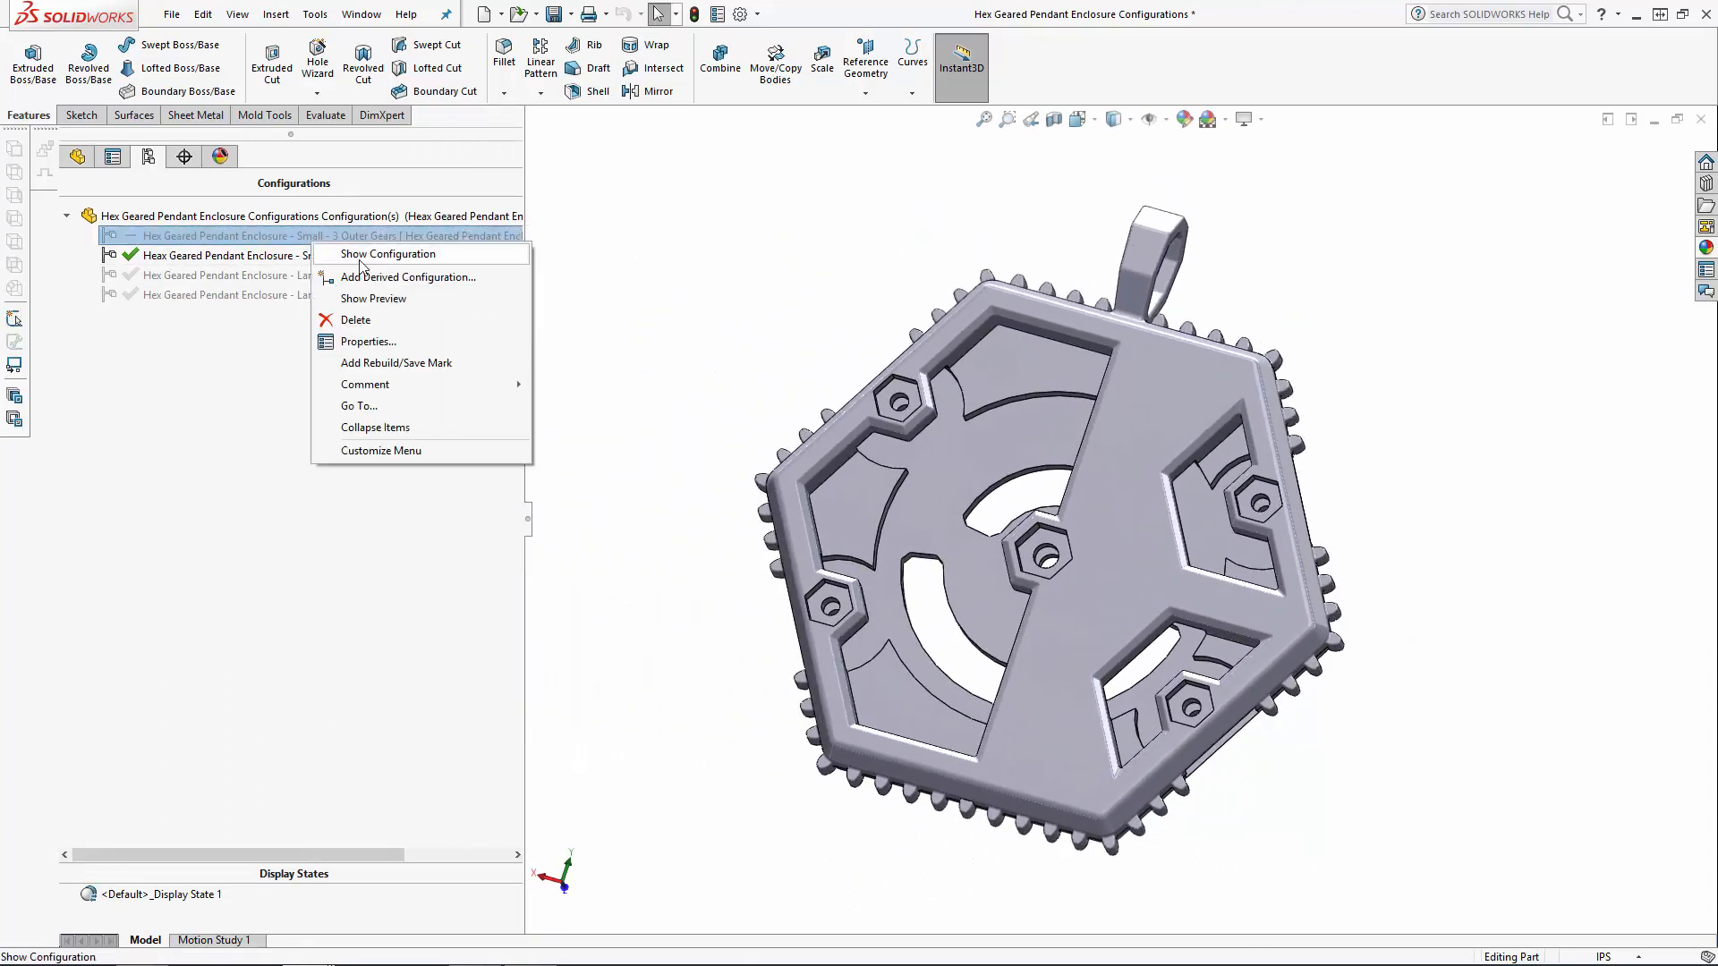
{"action": "left_click", "coordinate": [403, 255]}
{"action": "left_click_drag", "start_coordinate": [526, 516], "coordinate": [635, 516]}
{"action": "left_click", "coordinate": [79, 155]}
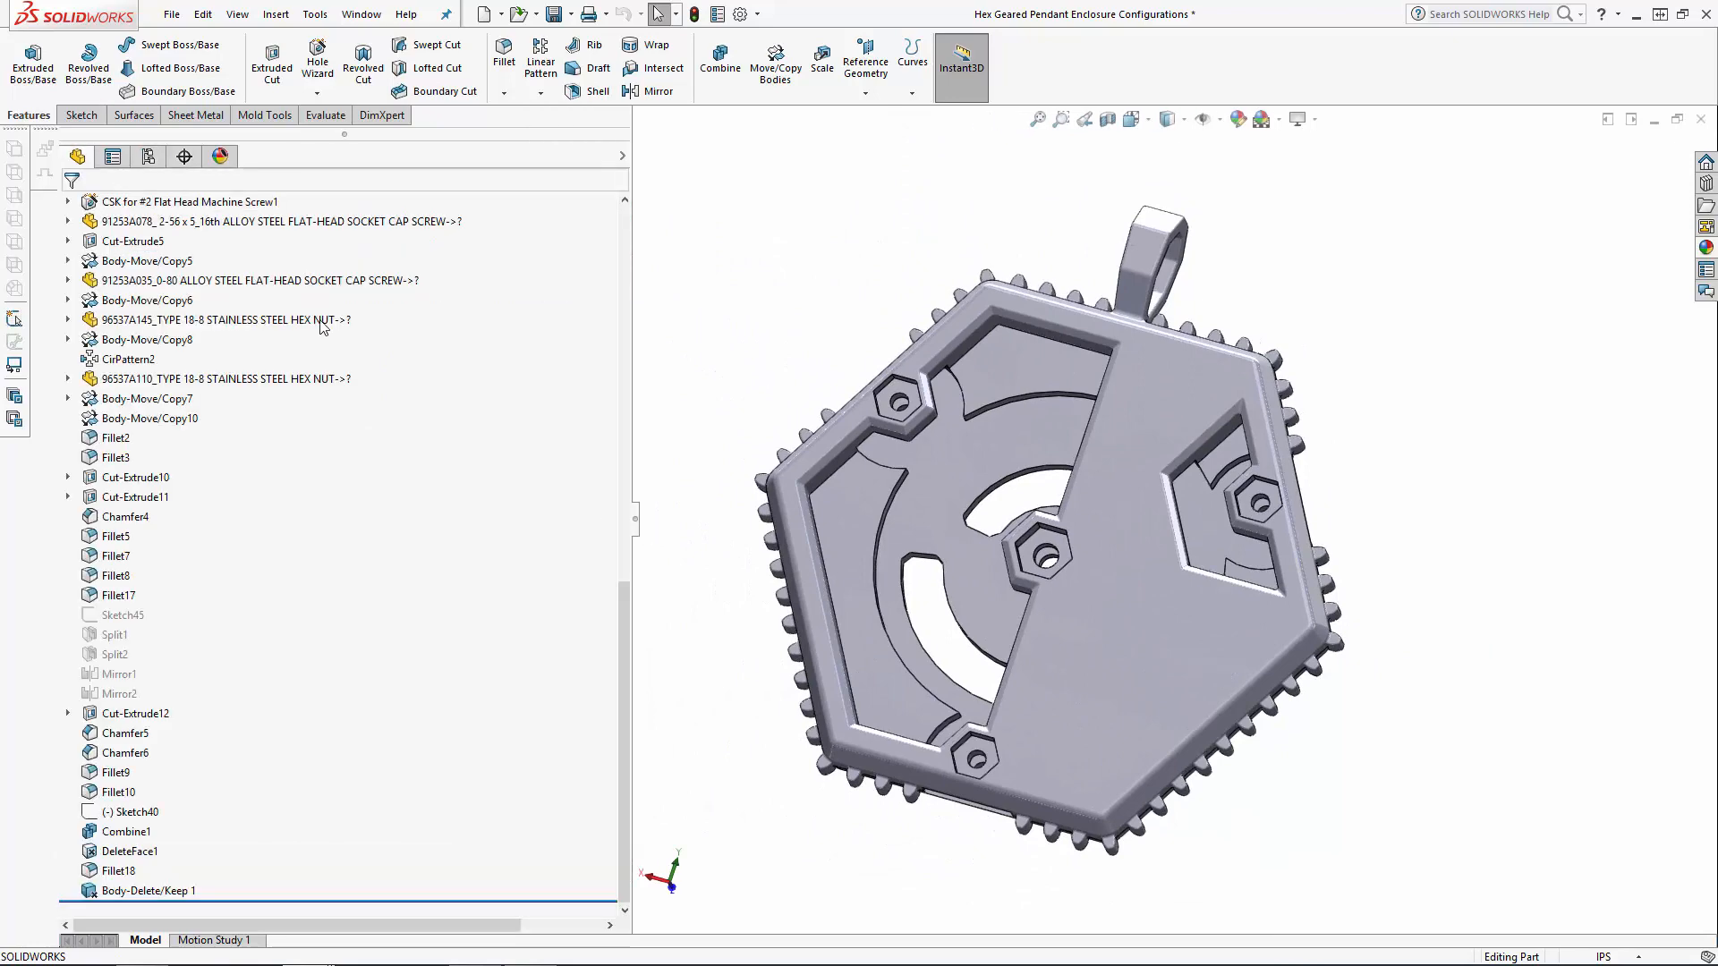